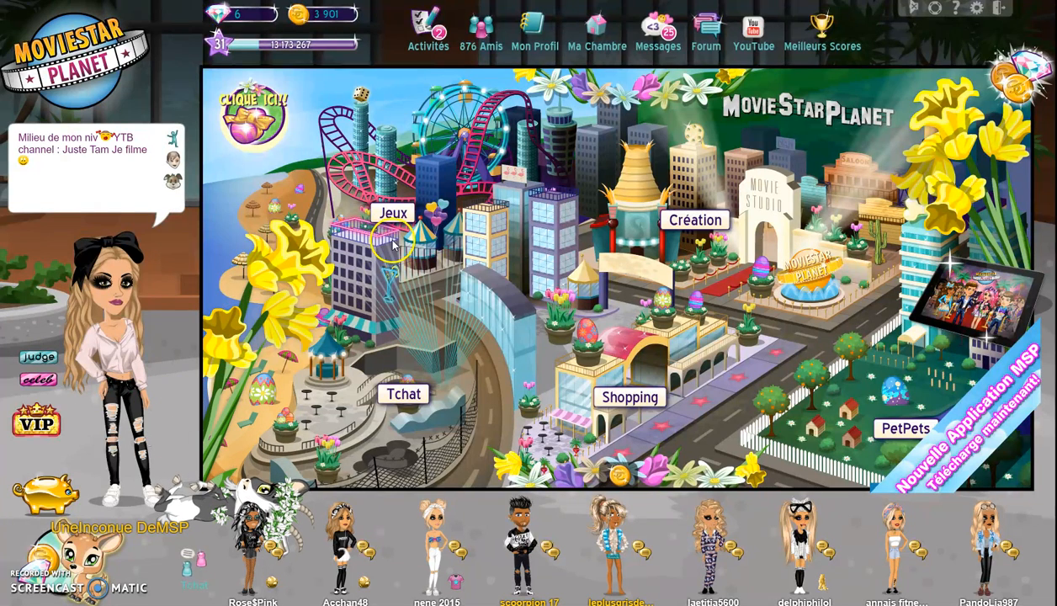
- Start a new blank ArtBook from Création > ArtBooks
{"action": "left_click", "coordinate": [709, 207]}
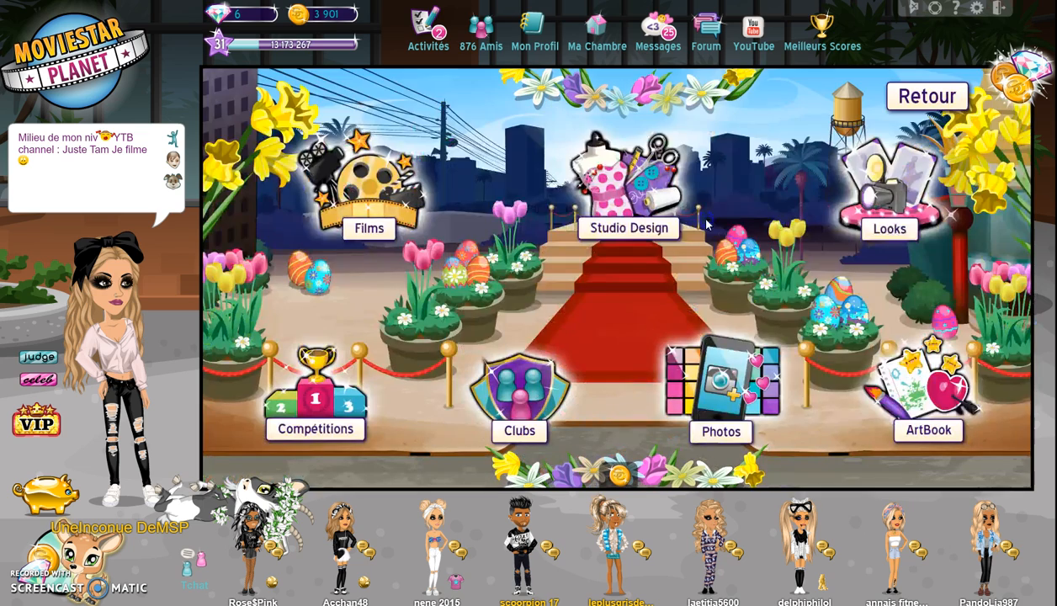
{"action": "left_click", "coordinate": [910, 392]}
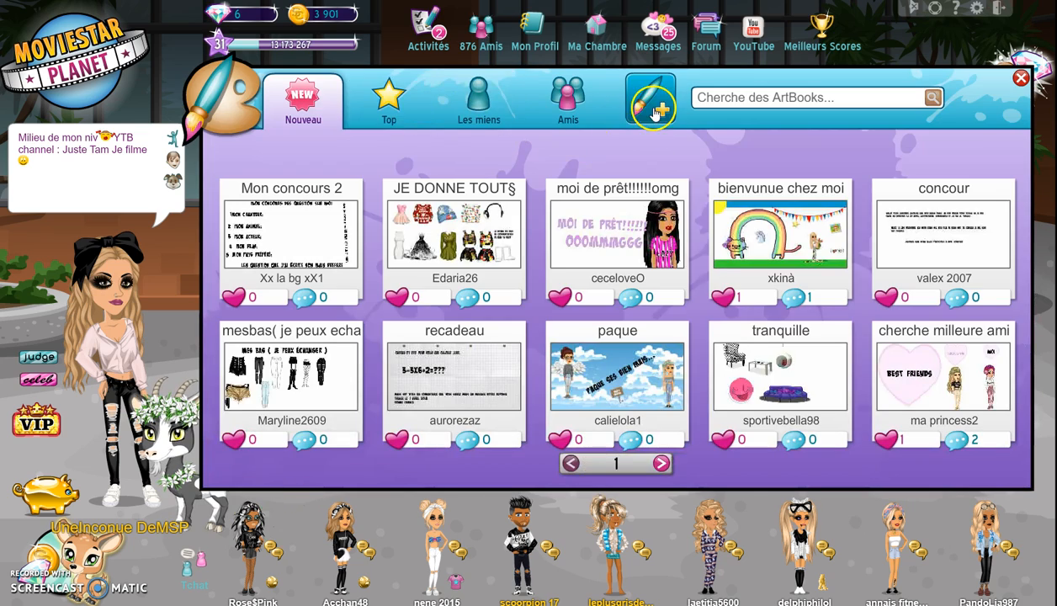
{"action": "left_click", "coordinate": [651, 103]}
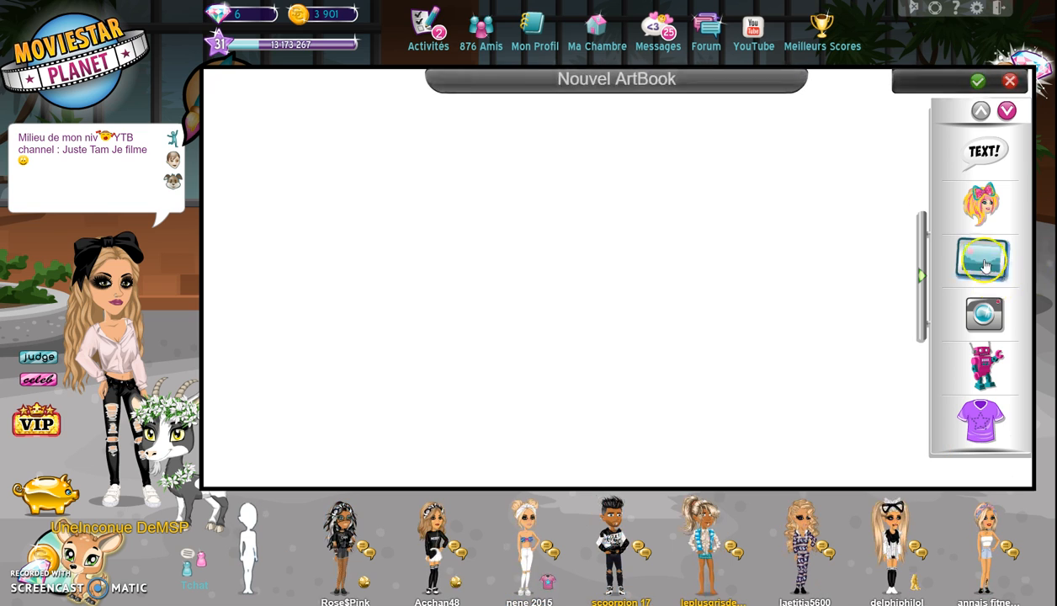
- Set the ArtBook canvas background to the teal swatch
{"action": "left_click", "coordinate": [983, 261]}
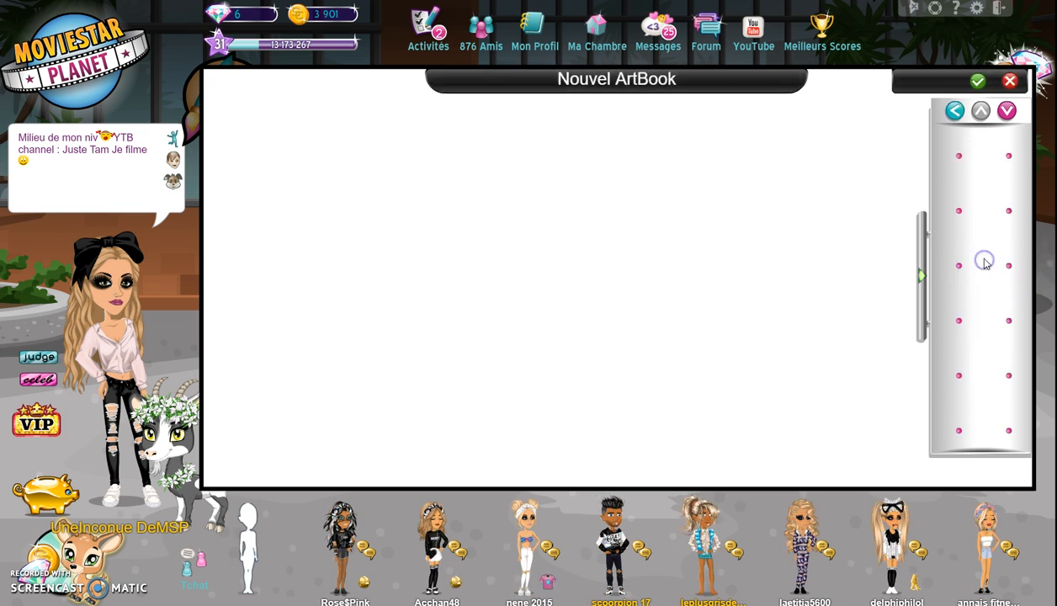
{"action": "left_click", "coordinate": [1007, 109]}
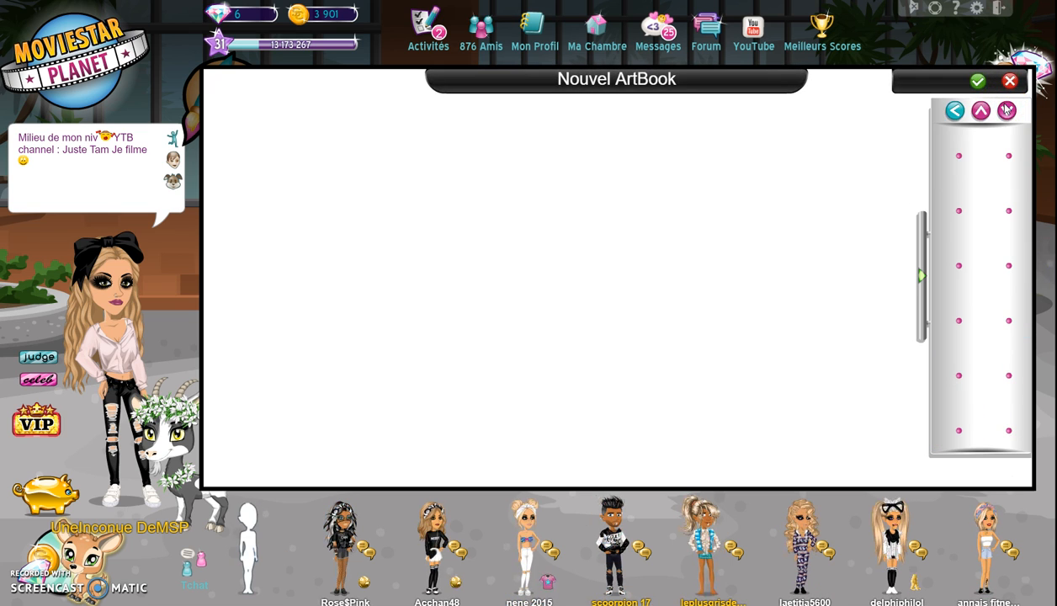
{"action": "left_click", "coordinate": [980, 130]}
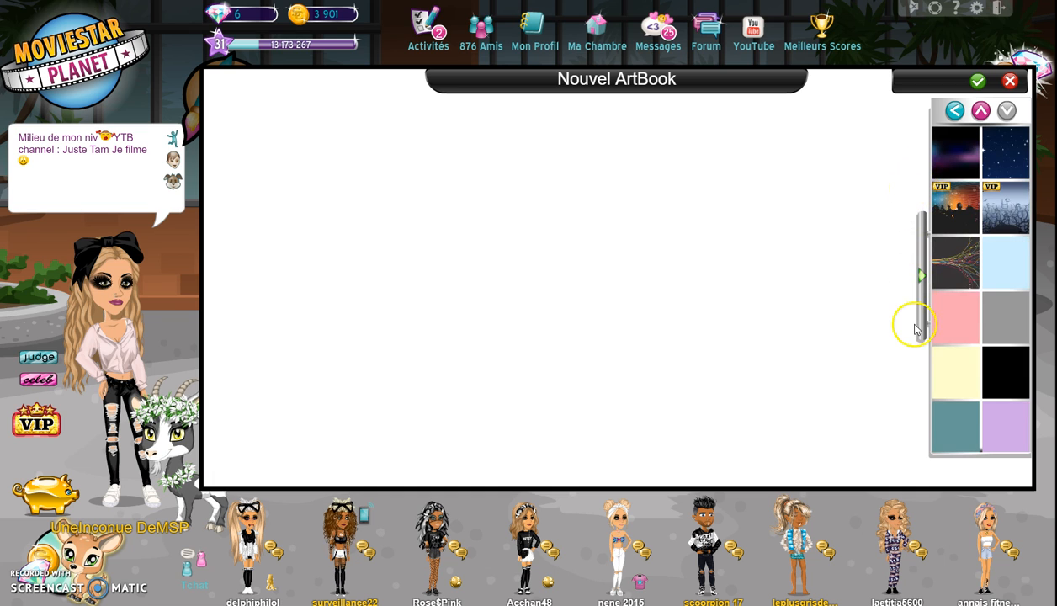
{"action": "left_click", "coordinate": [950, 430]}
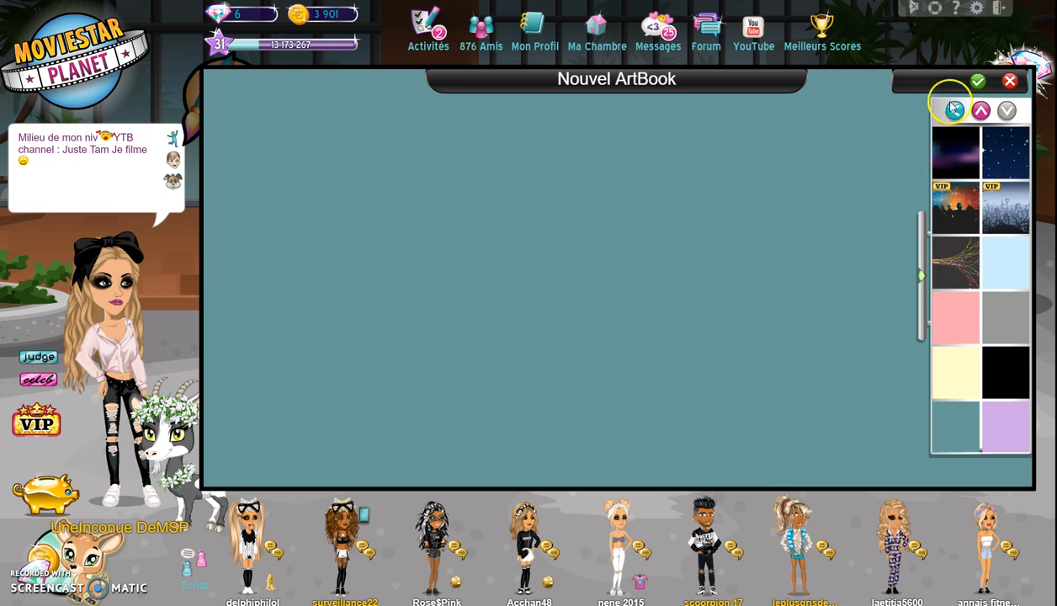
{"action": "left_click", "coordinate": [954, 109]}
- Add your own avatar to the ArtBook canvas
{"action": "left_click", "coordinate": [976, 201]}
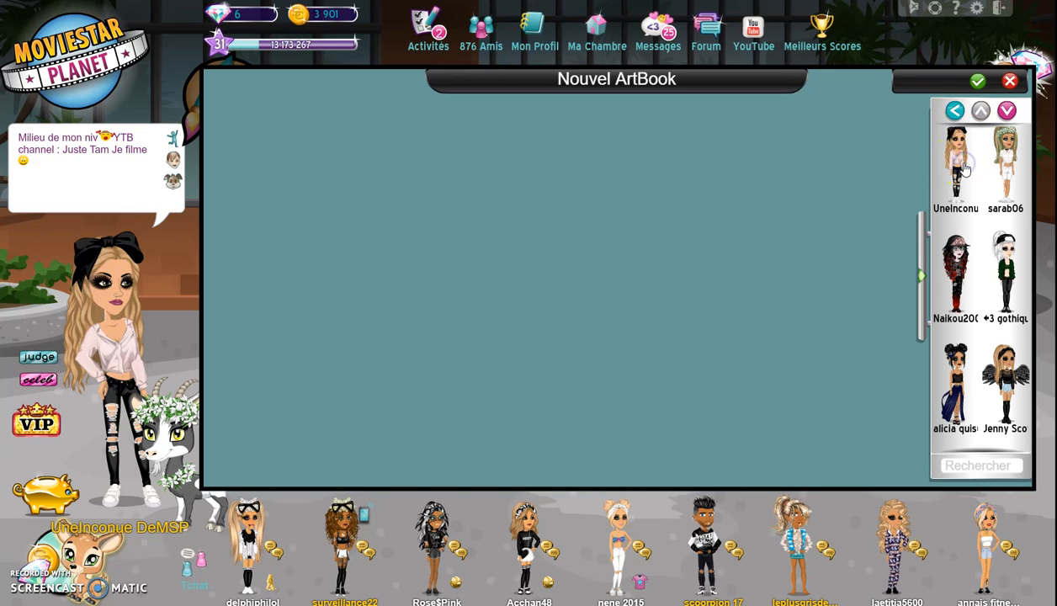
{"action": "left_click", "coordinate": [961, 161]}
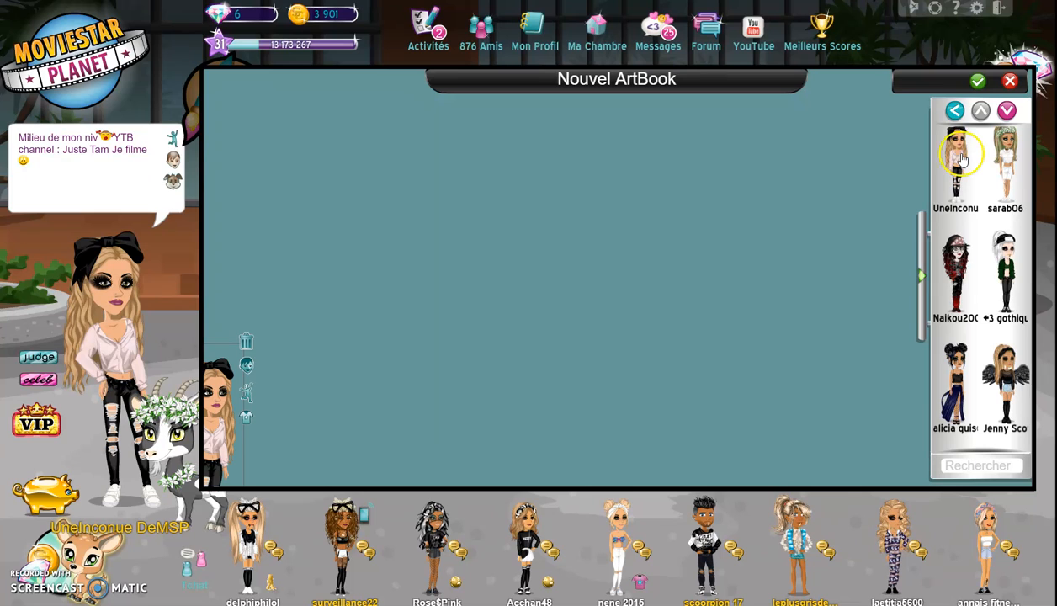
{"action": "left_click", "coordinate": [924, 274]}
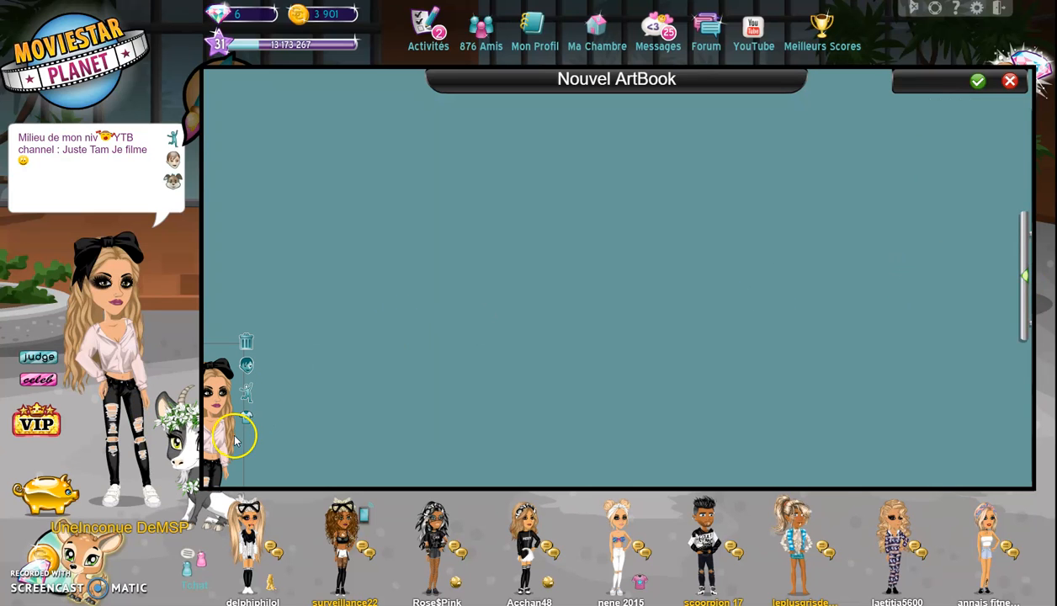
- Place one avatar copy at right and enlarge the other at left to canvas height
{"action": "left_click_drag", "start_coordinate": [239, 433], "coordinate": [296, 357]}
{"action": "left_click_drag", "start_coordinate": [241, 395], "coordinate": [960, 245]}
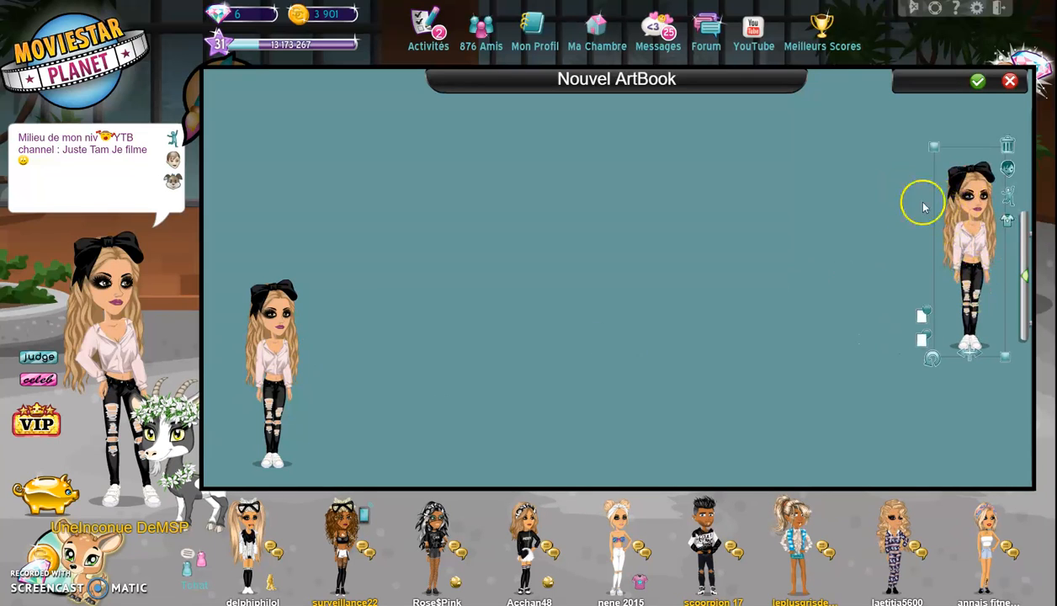
{"action": "left_click_drag", "start_coordinate": [266, 375], "coordinate": [410, 318]}
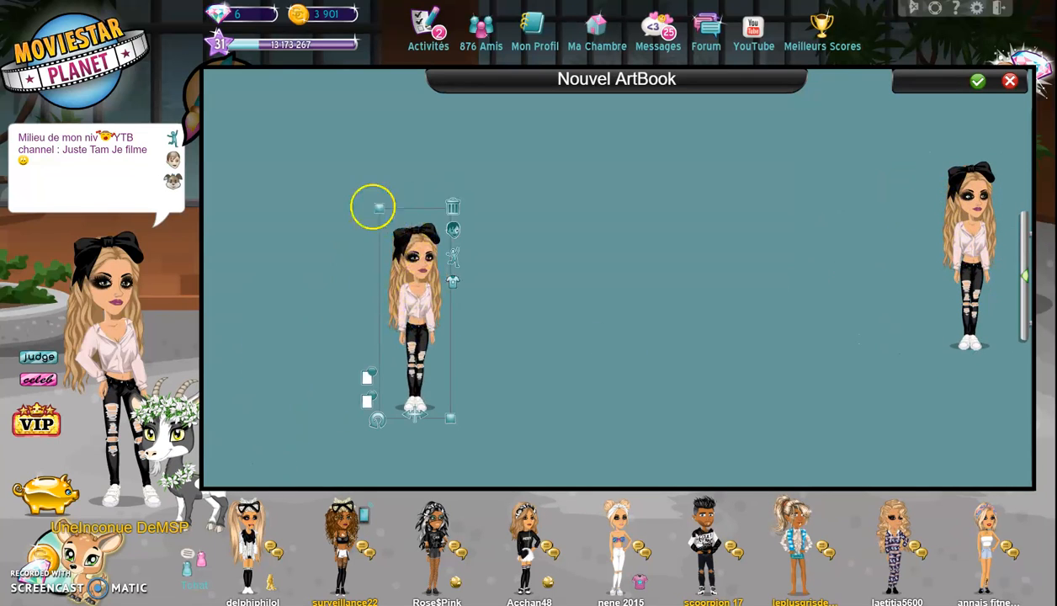
{"action": "left_click_drag", "start_coordinate": [380, 218], "coordinate": [332, 226]}
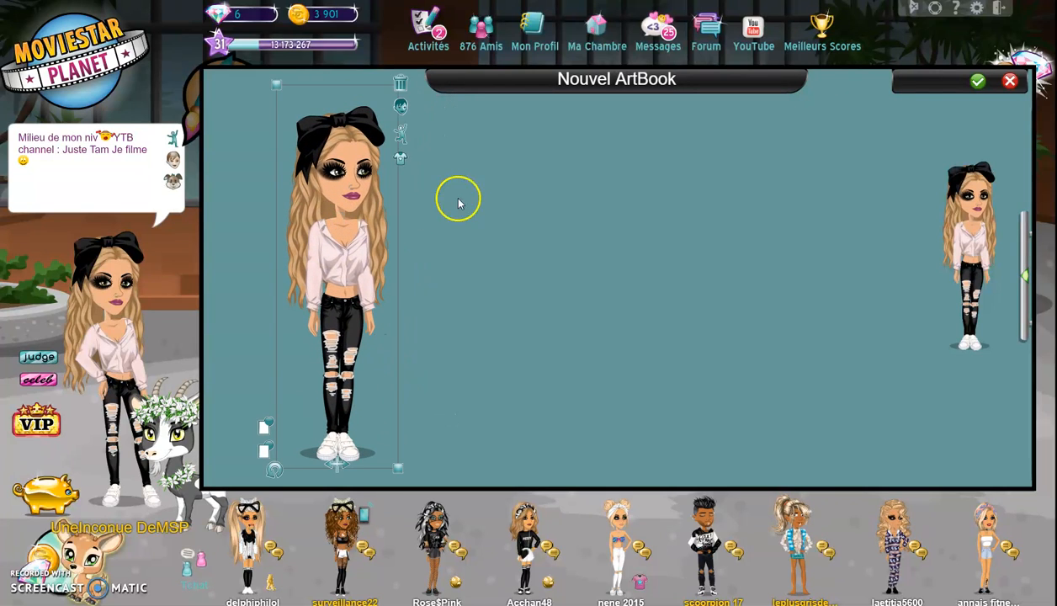
- Give the large avatar the Flawless Poser pose from the Poses category
{"action": "left_click", "coordinate": [402, 138]}
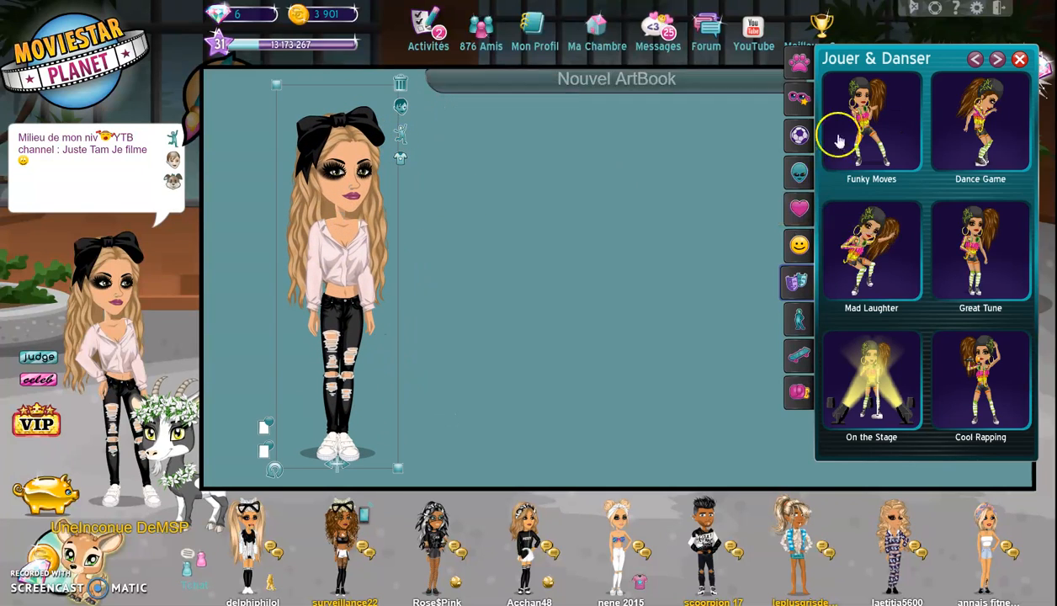
{"action": "left_click", "coordinate": [798, 172]}
{"action": "left_click", "coordinate": [796, 215]}
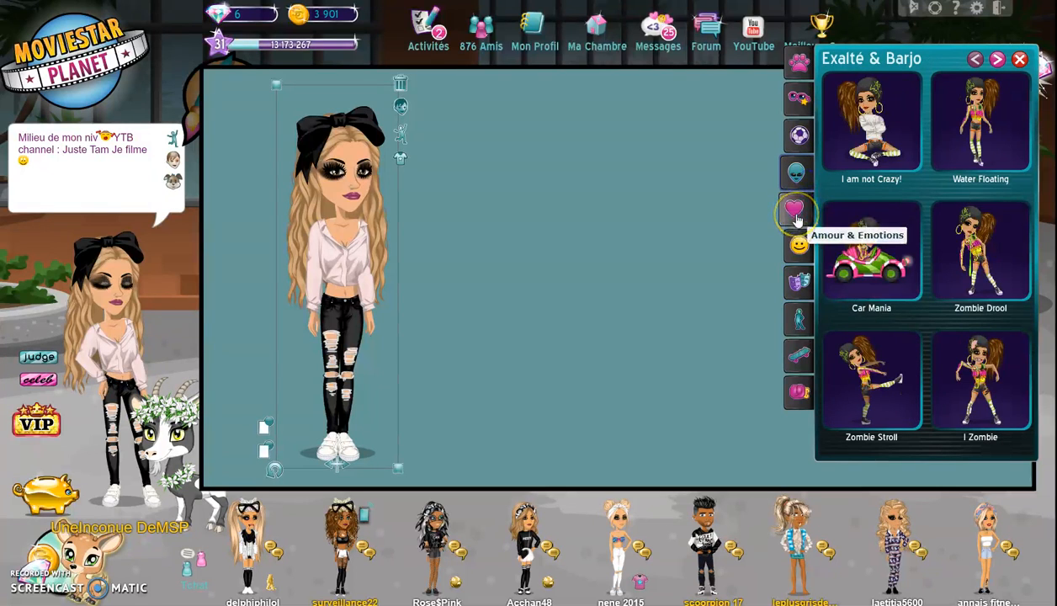
{"action": "left_click", "coordinate": [790, 280]}
{"action": "left_click", "coordinate": [793, 316]}
{"action": "left_click", "coordinate": [838, 227]}
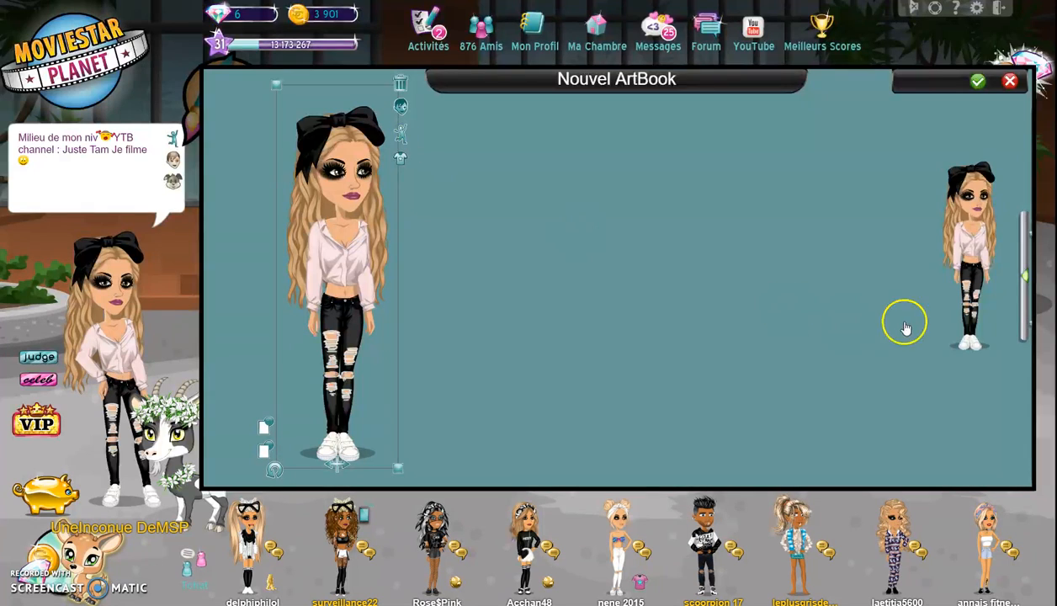
{"action": "left_click", "coordinate": [799, 322]}
{"action": "left_click", "coordinate": [871, 242]}
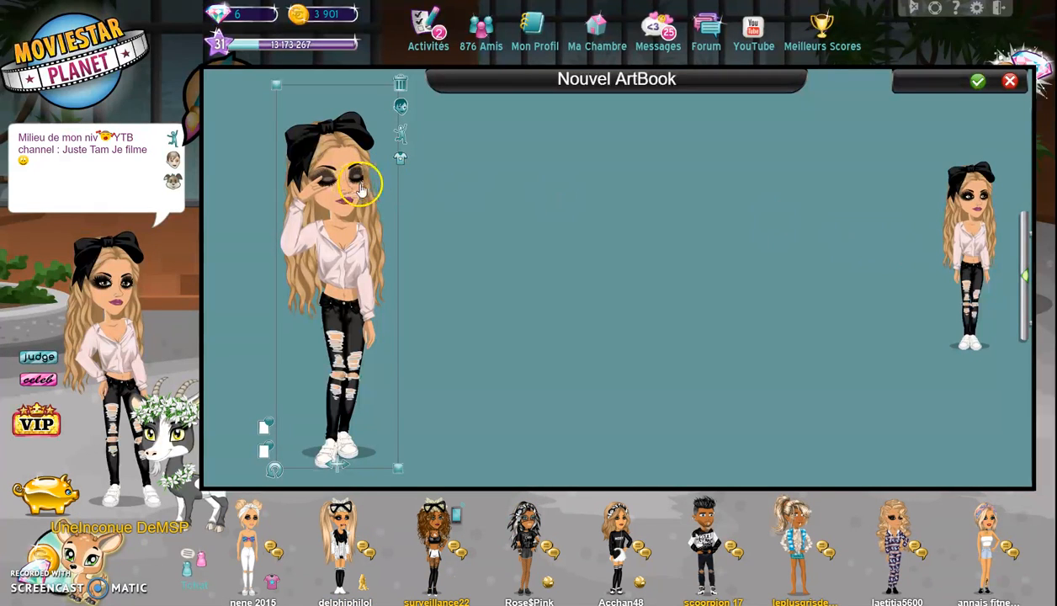
- Scale the large avatar up further, nudge it slightly down-right, then deselect it
{"action": "left_click", "coordinate": [471, 207]}
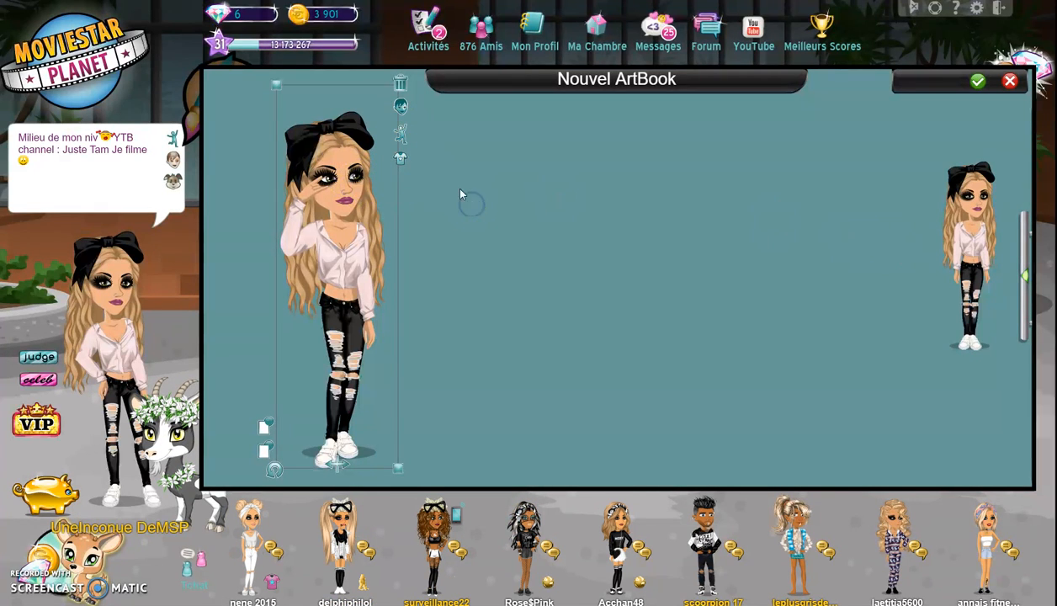
{"action": "left_click", "coordinate": [970, 232]}
{"action": "left_click", "coordinate": [347, 225]}
{"action": "mouse_move", "coordinate": [267, 94]}
{"action": "left_mouse_down"}
{"action": "mouse_move", "coordinate": [237, 63]}
{"action": "mouse_move", "coordinate": [259, 78]}
{"action": "left_mouse_up"}
{"action": "left_click_drag", "start_coordinate": [325, 204], "coordinate": [328, 210]}
{"action": "left_click", "coordinate": [977, 220]}
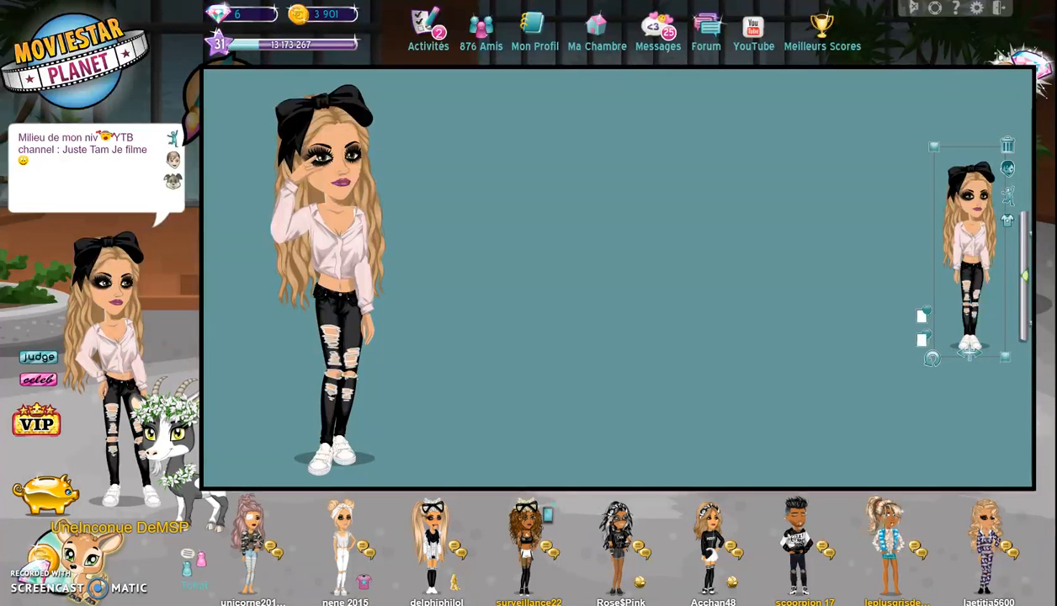
- Capture the area around the large posed avatar with Snipping Tool
{"action": "left_click", "coordinate": [465, 104]}
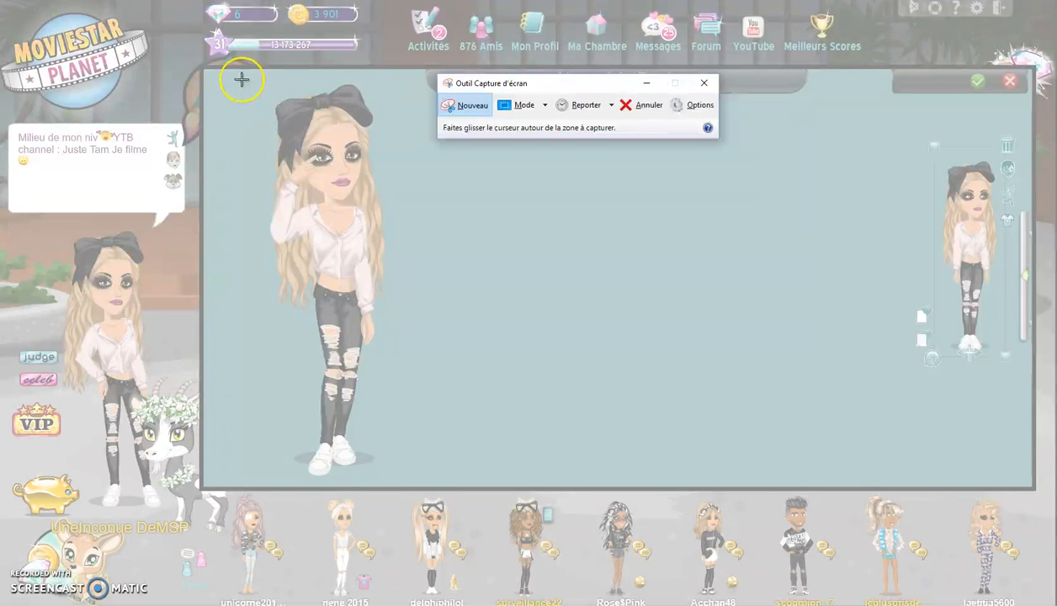
{"action": "left_click_drag", "start_coordinate": [252, 78], "coordinate": [398, 484]}
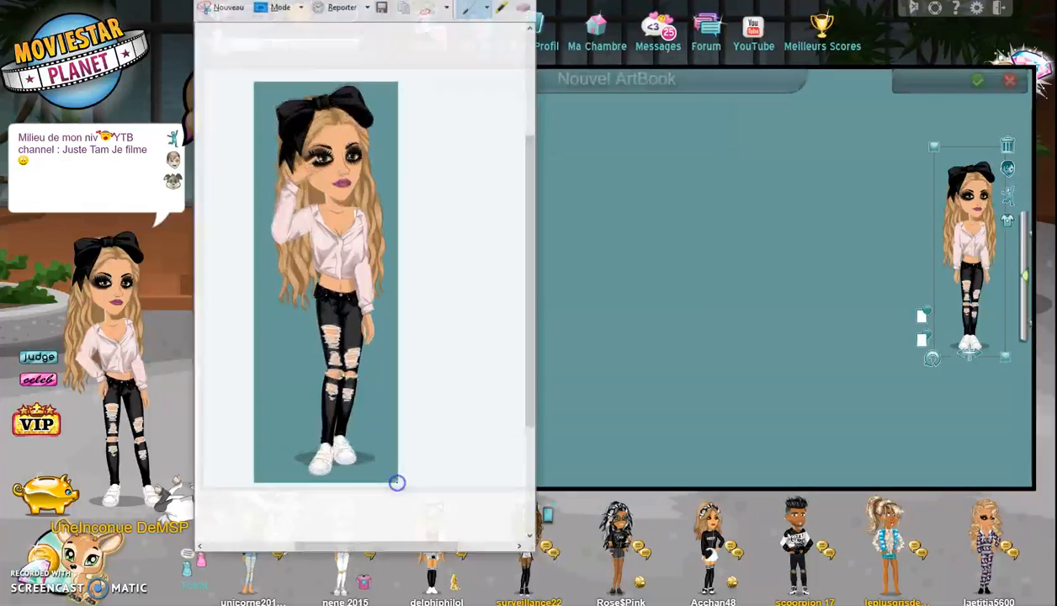
{"action": "left_click", "coordinate": [382, 7]}
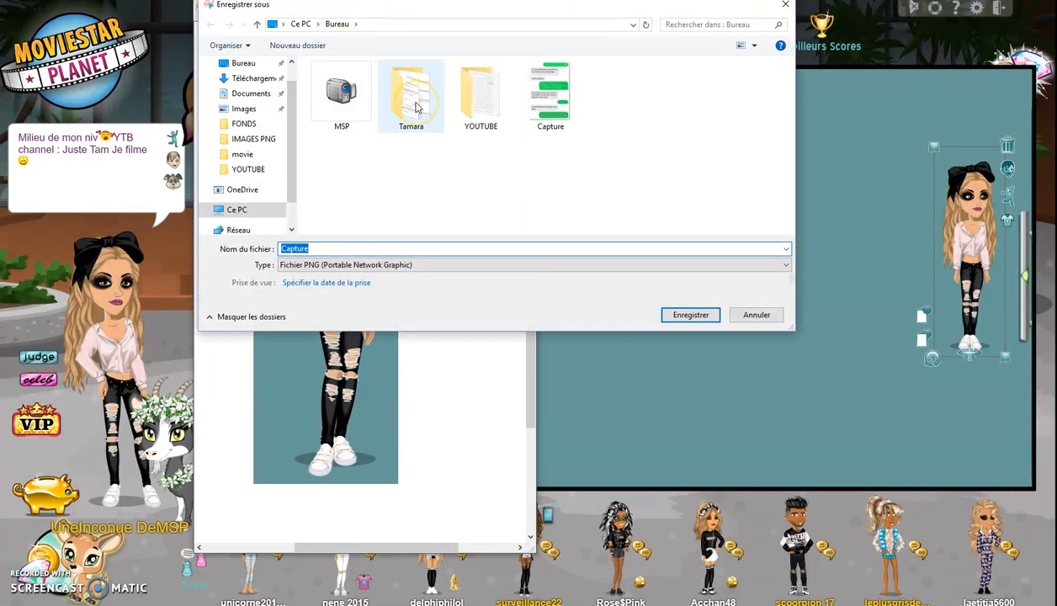
- Save the capture as rgfe in Bureau > MSP > IMAGES PNG > movie
{"action": "double_click", "coordinate": [341, 93]}
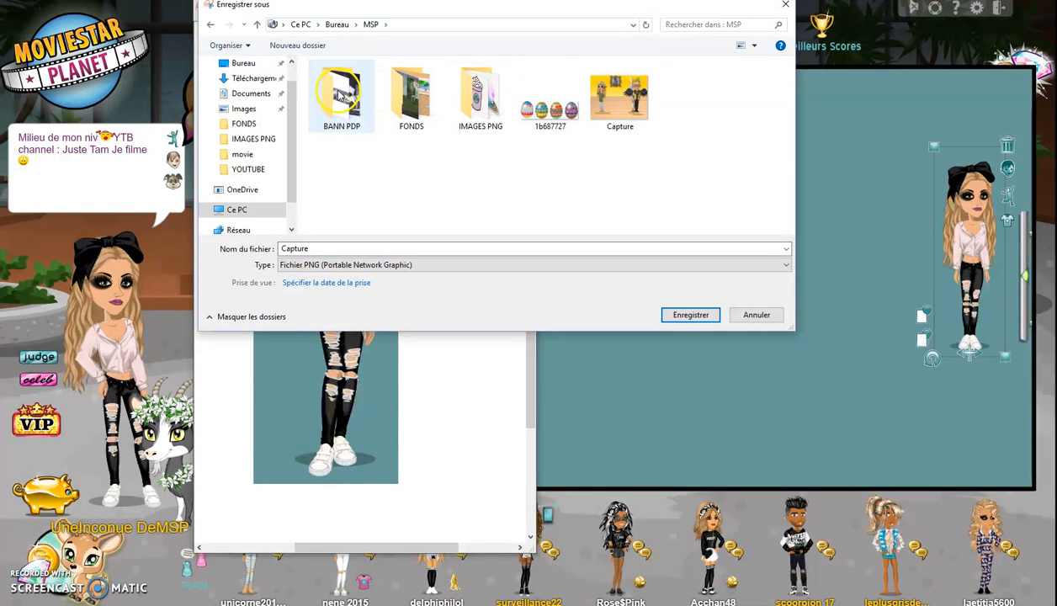
{"action": "double_click", "coordinate": [412, 95]}
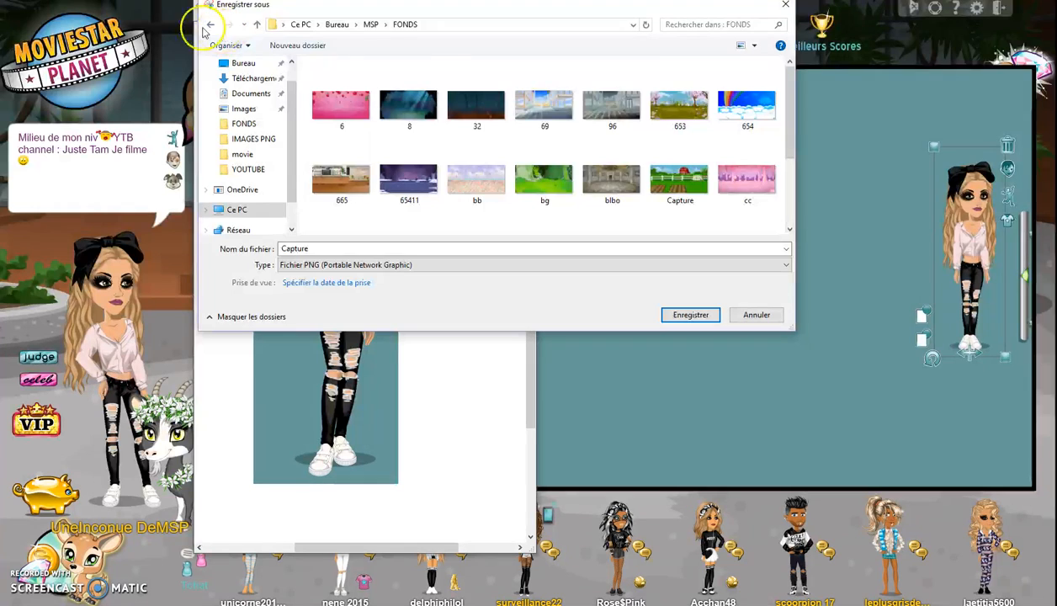
{"action": "double_click", "coordinate": [210, 25]}
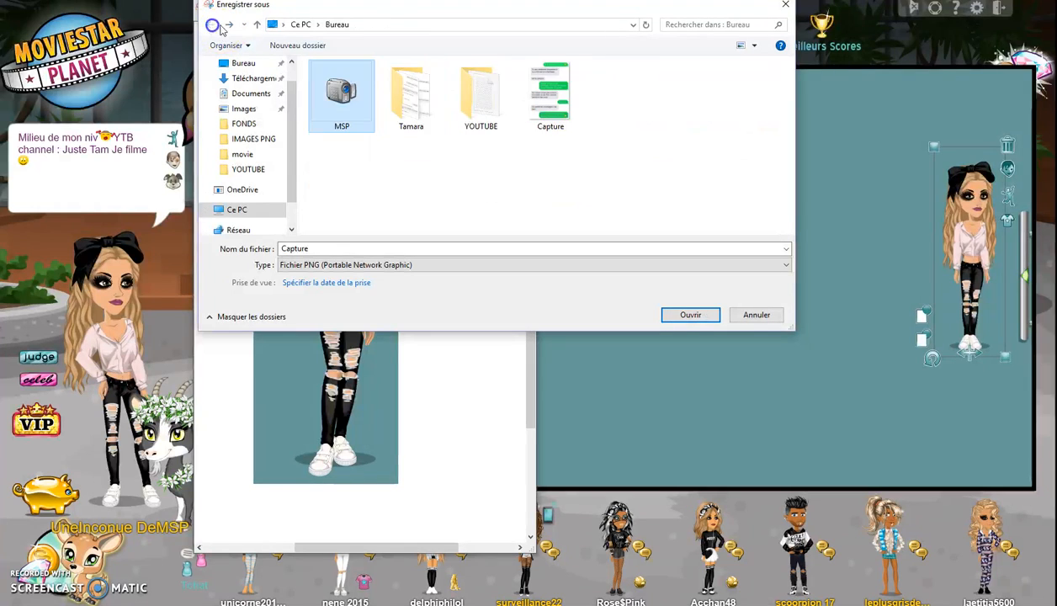
{"action": "double_click", "coordinate": [338, 93]}
{"action": "double_click", "coordinate": [474, 94]}
{"action": "double_click", "coordinate": [339, 91]}
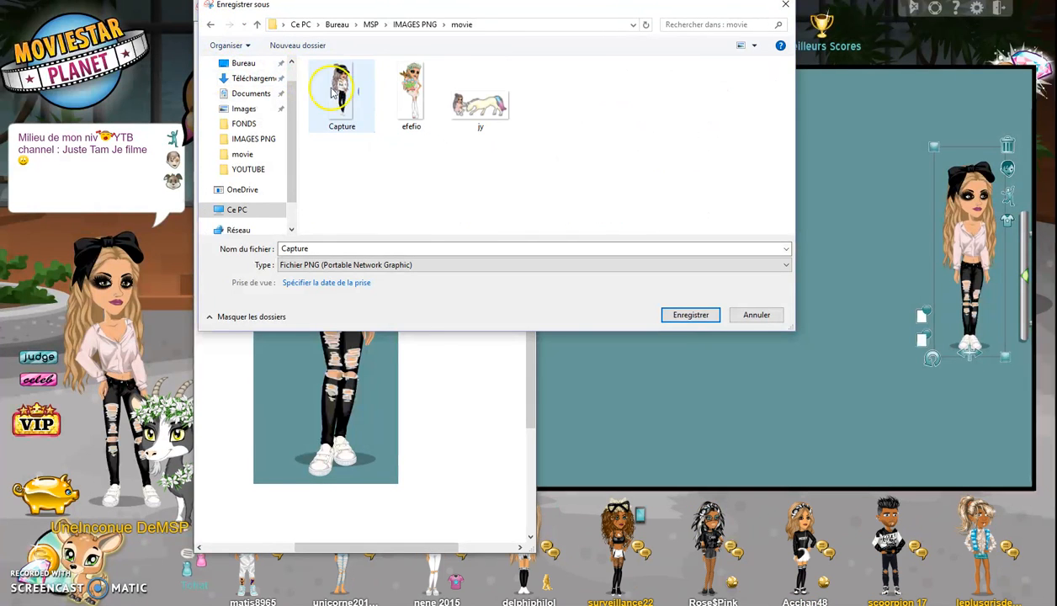
{"action": "double_click", "coordinate": [362, 247]}
{"action": "type", "text": "rgfe"}
{"action": "left_click", "coordinate": [689, 315]}
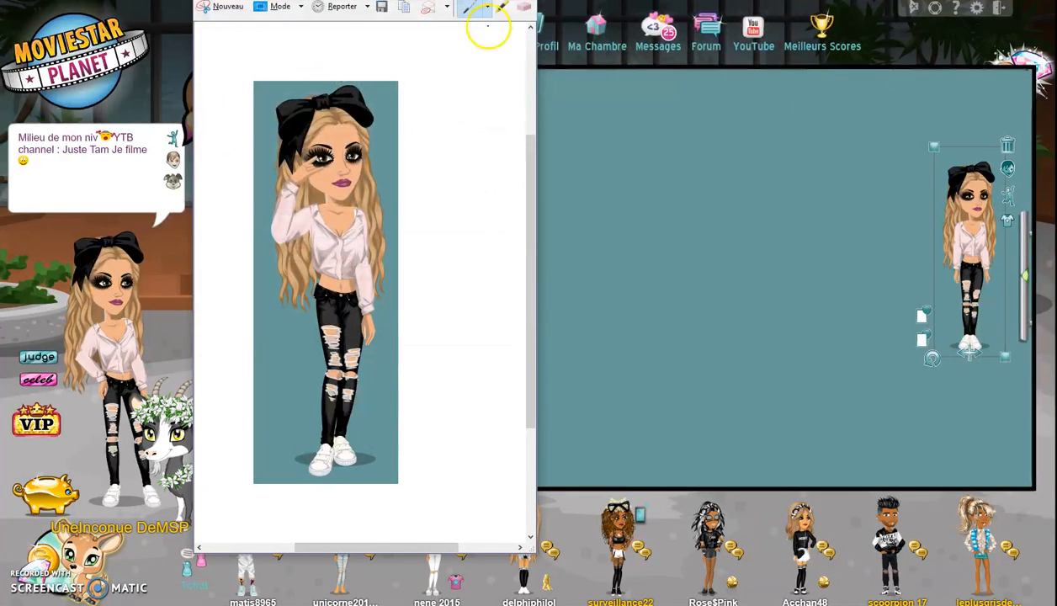
{"action": "key", "text": "alt+Tab"}
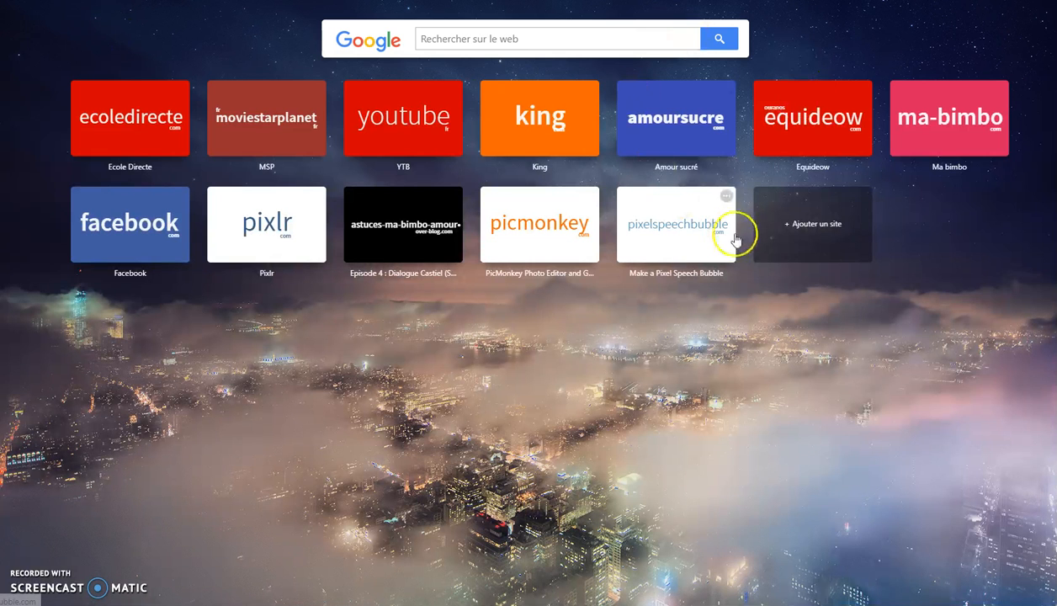
- Load pixlr.com from the browser's speed-dial tile, then close the ArtBook editor
{"action": "left_click", "coordinate": [285, 235]}
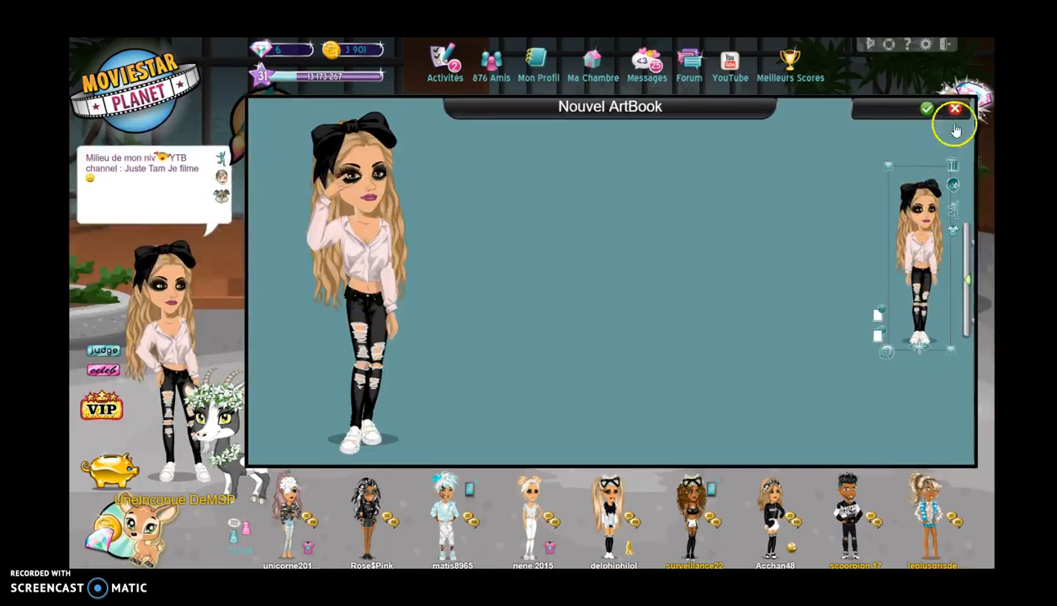
{"action": "left_click", "coordinate": [953, 112]}
- Close the ArtBook without saving and go from the city map to Shopping
{"action": "left_click", "coordinate": [628, 312]}
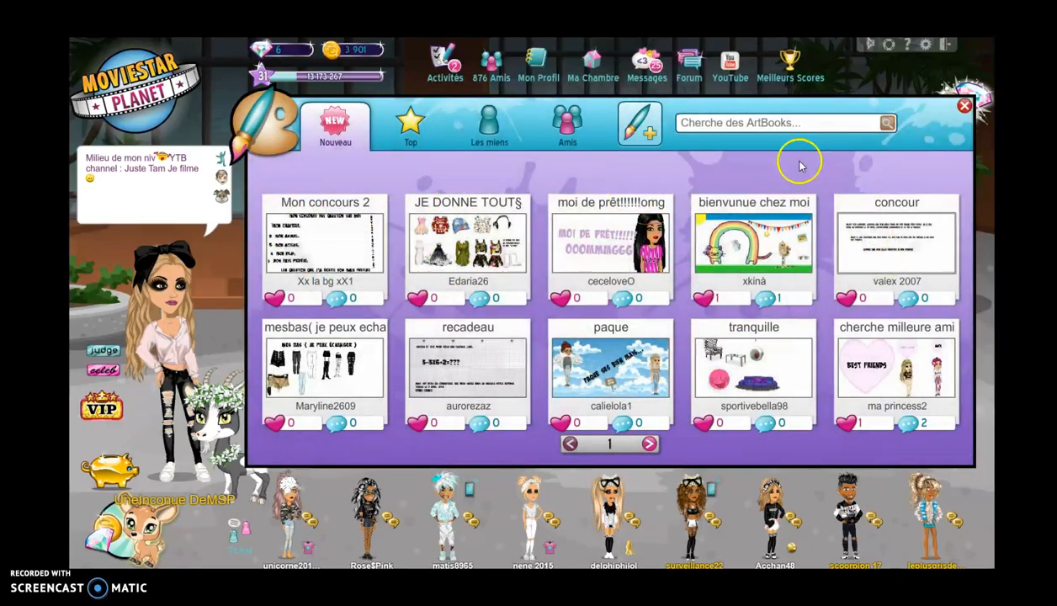
{"action": "left_click", "coordinate": [957, 109]}
{"action": "left_click", "coordinate": [852, 125]}
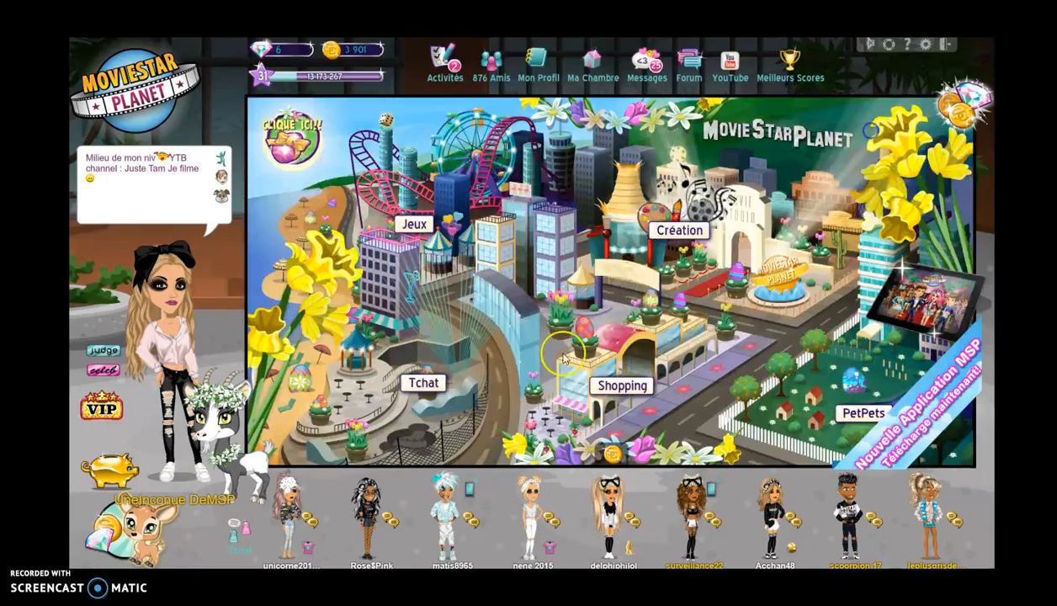
{"action": "left_click", "coordinate": [632, 400]}
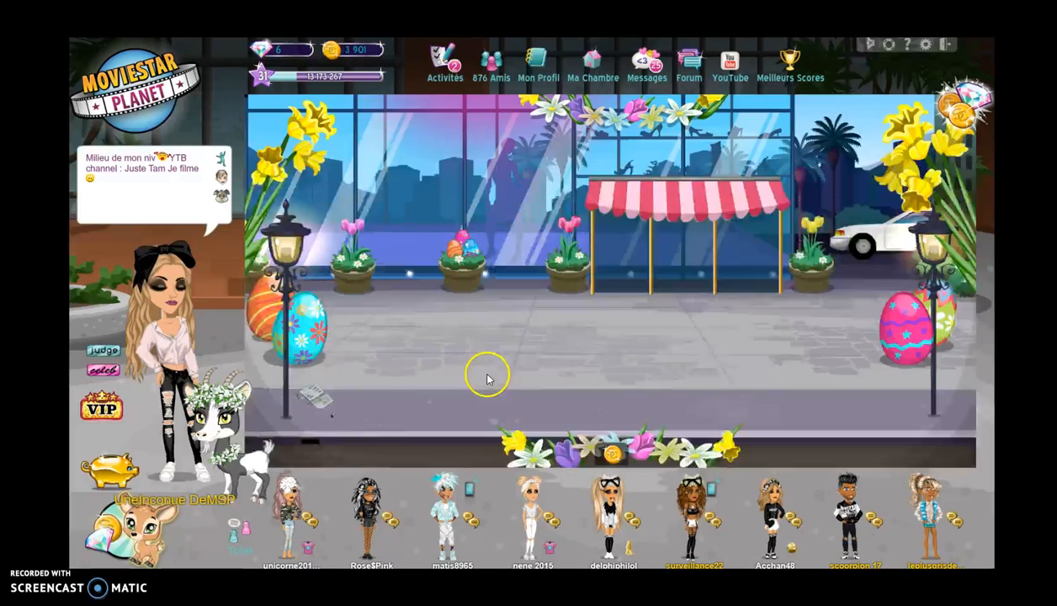
- Preview the 300-coin Unique Unicorn World background in the Décors shop
{"action": "left_click", "coordinate": [692, 370]}
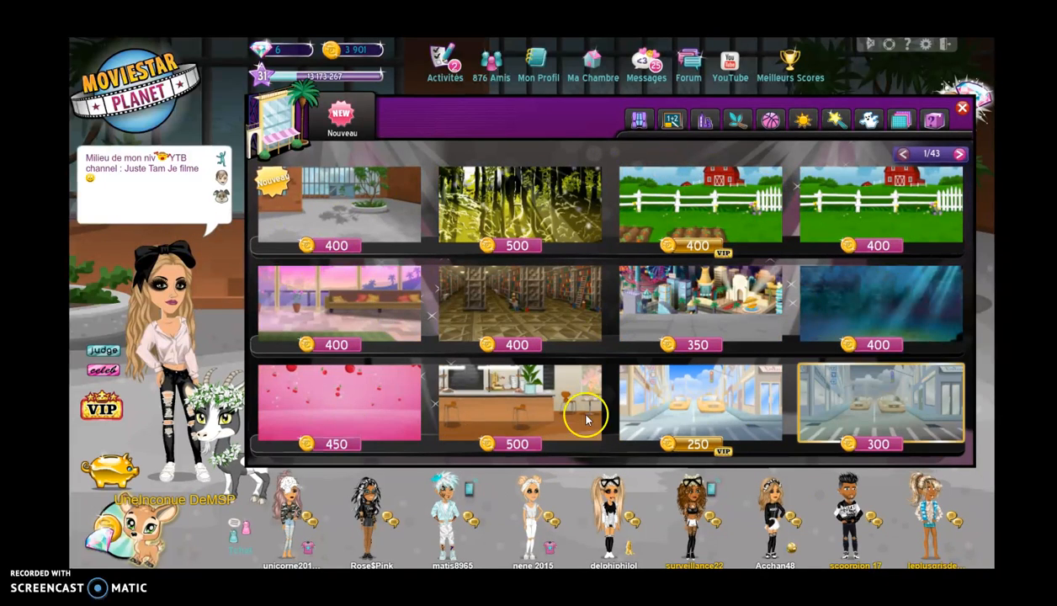
{"action": "left_click", "coordinate": [961, 155]}
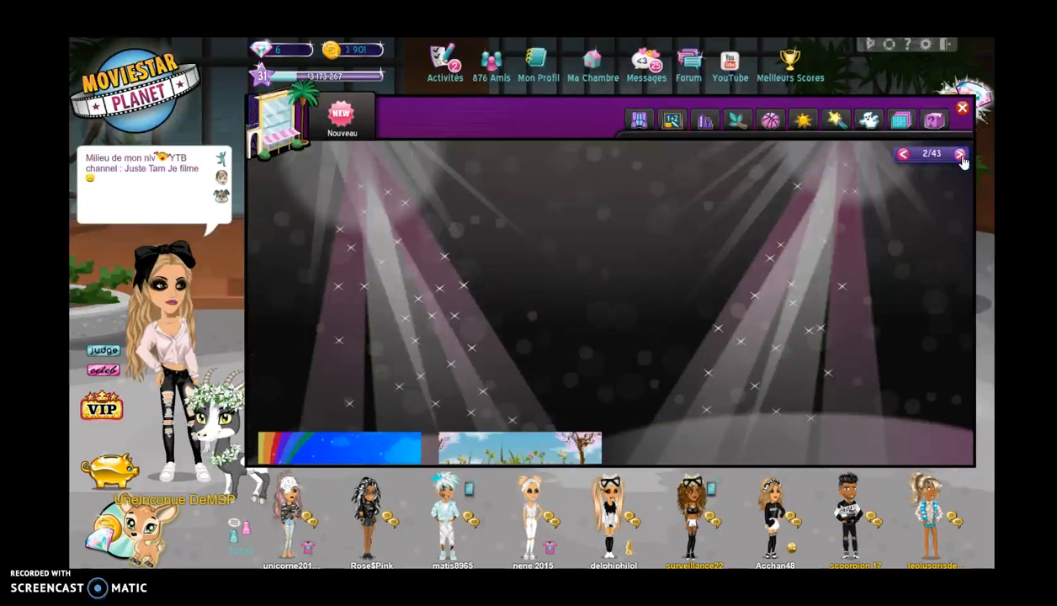
{"action": "left_click", "coordinate": [960, 155]}
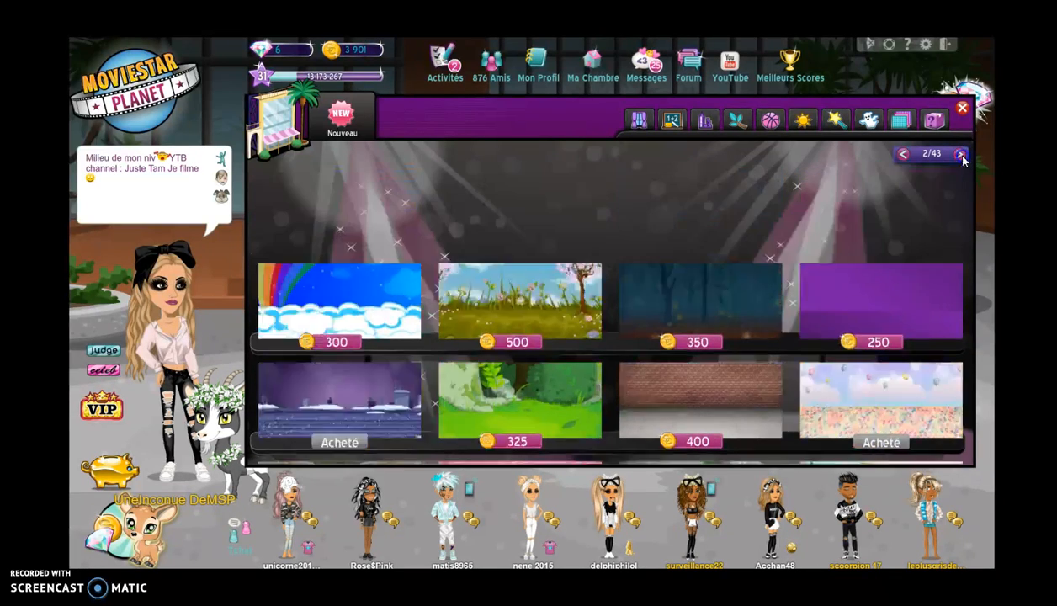
{"action": "left_click", "coordinate": [644, 300]}
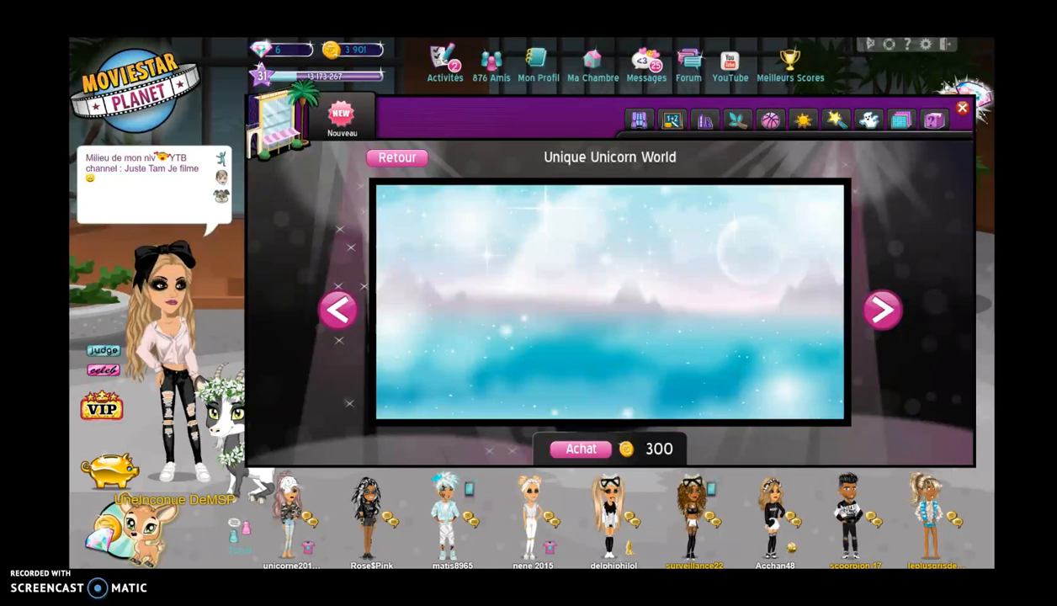
{"action": "left_click", "coordinate": [478, 129]}
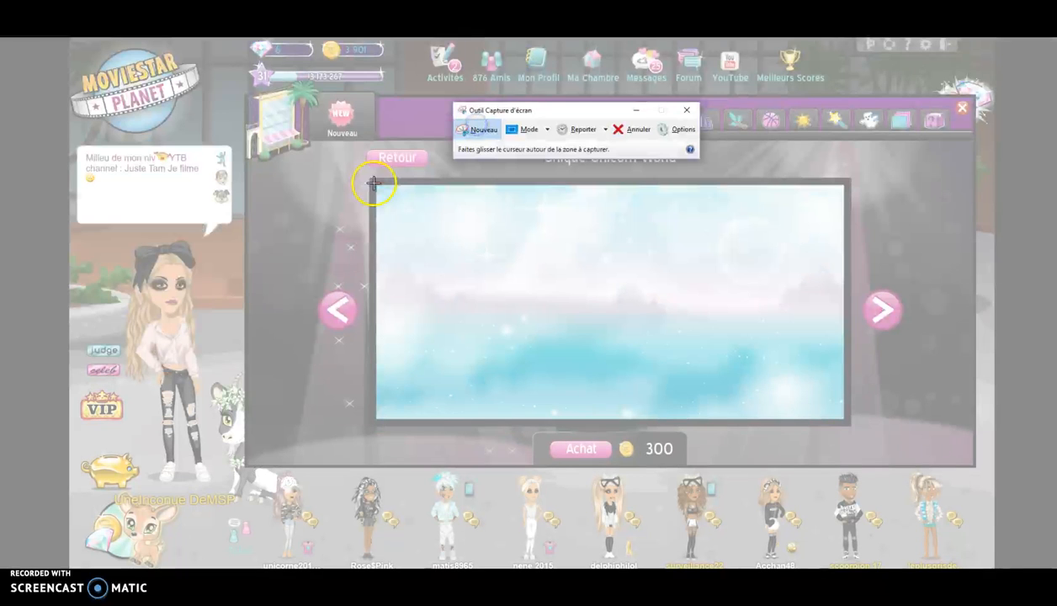
- Capture the whole Unique Unicorn World background picture with Snipping Tool
{"action": "left_click_drag", "start_coordinate": [376, 185], "coordinate": [752, 381]}
{"action": "left_click_drag", "start_coordinate": [829, 407], "coordinate": [843, 417]}
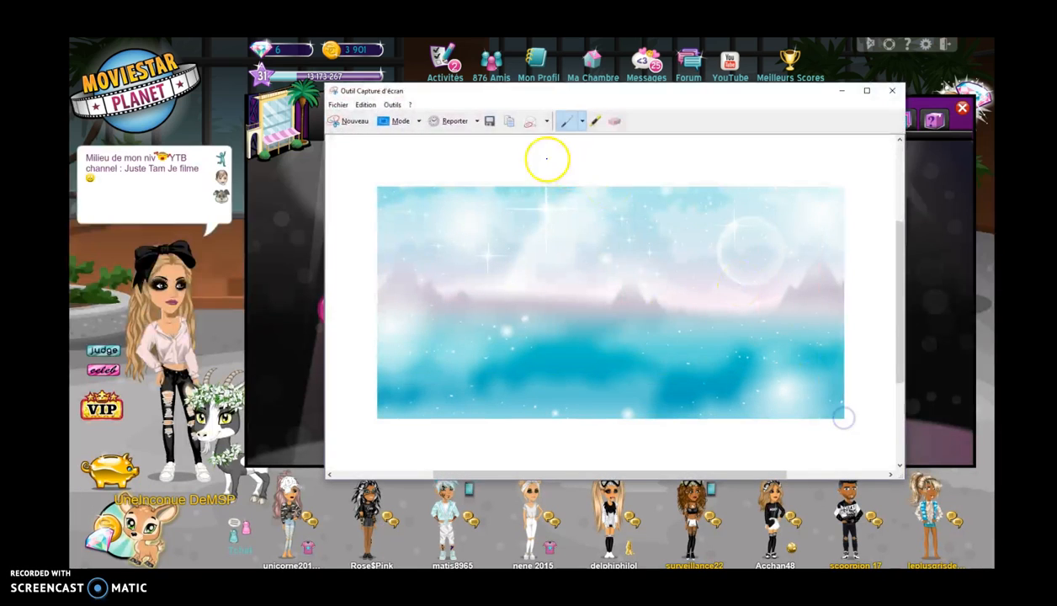
{"action": "left_click", "coordinate": [487, 118]}
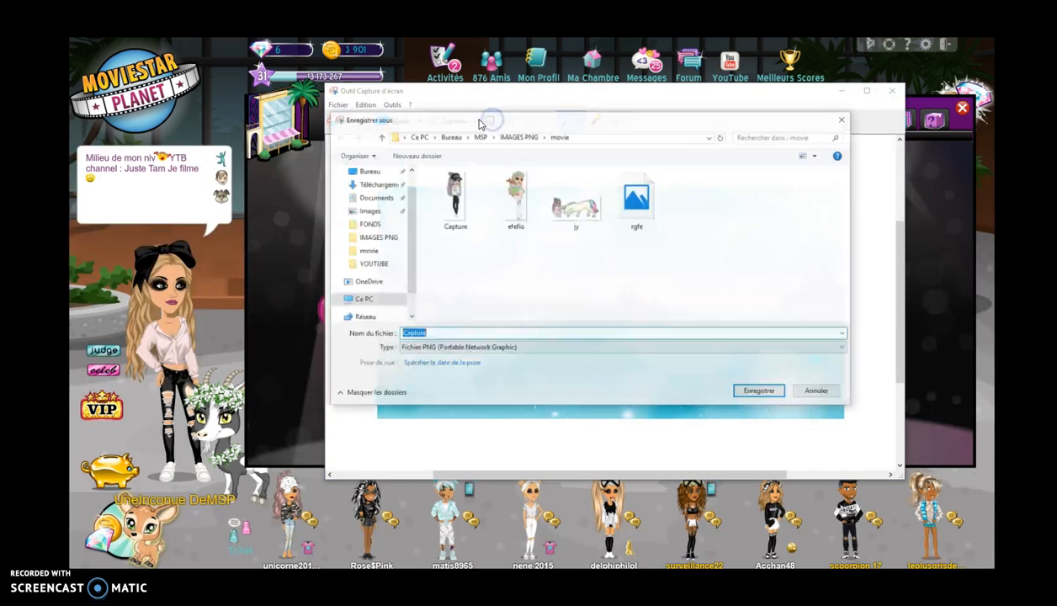
- Save the capture as ss in MSP > FONDS and close Snipping Tool
{"action": "left_click", "coordinate": [518, 136]}
{"action": "left_click", "coordinate": [482, 136]}
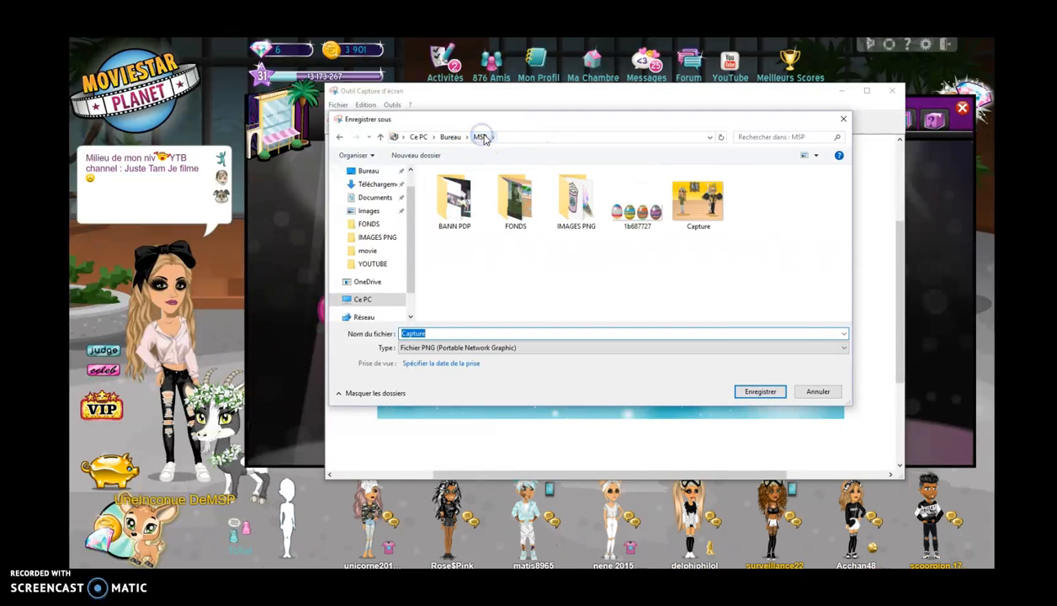
{"action": "double_click", "coordinate": [514, 201]}
{"action": "left_click", "coordinate": [463, 332]}
{"action": "type", "text": "ss"}
{"action": "left_click", "coordinate": [760, 391]}
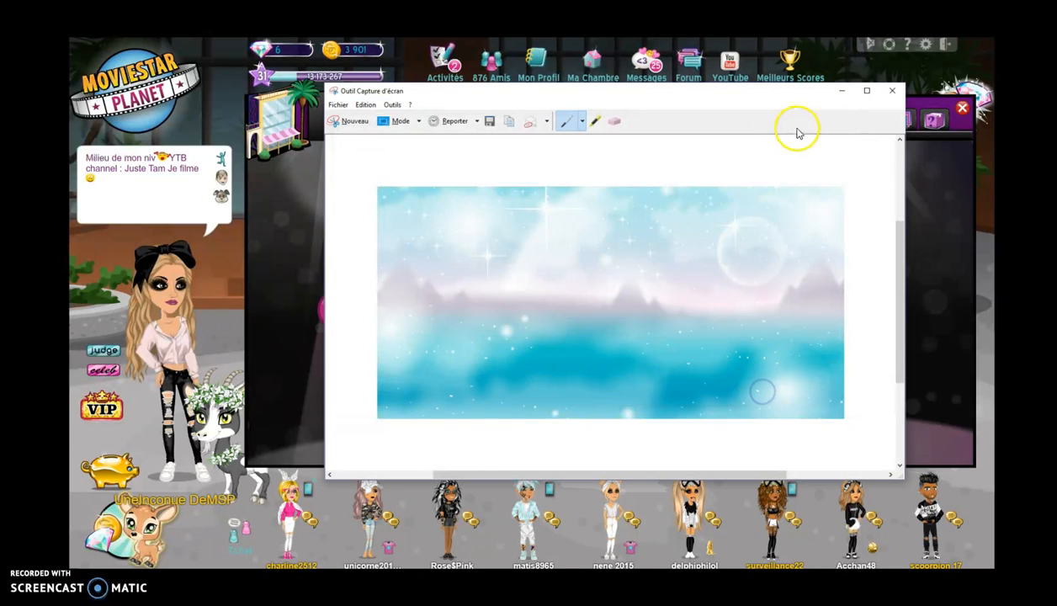
{"action": "left_click", "coordinate": [890, 90]}
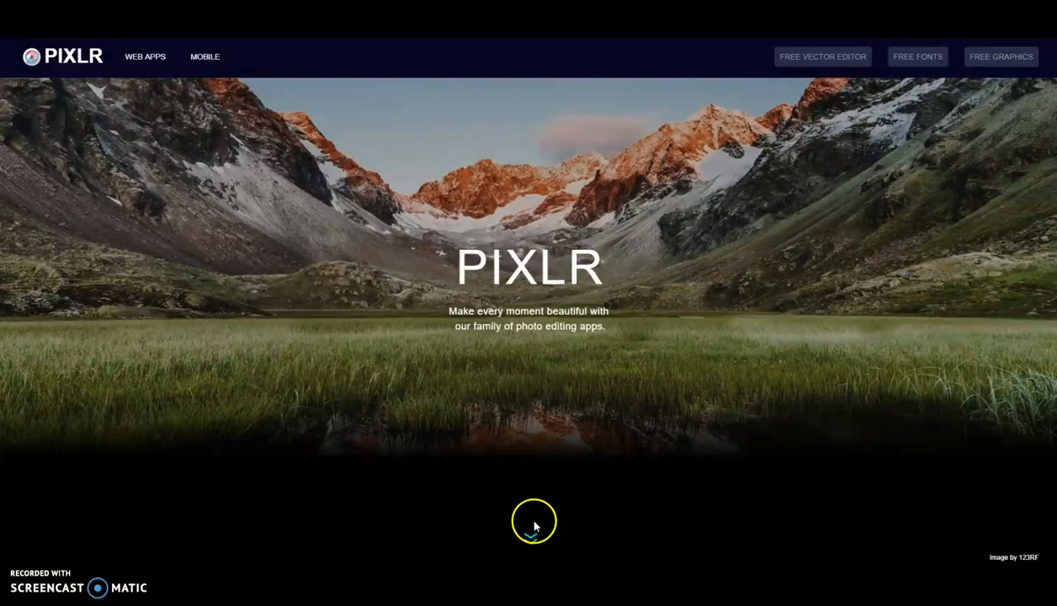
- Launch the Pixlr Editor web app from pixlr.com
{"action": "left_click", "coordinate": [534, 526]}
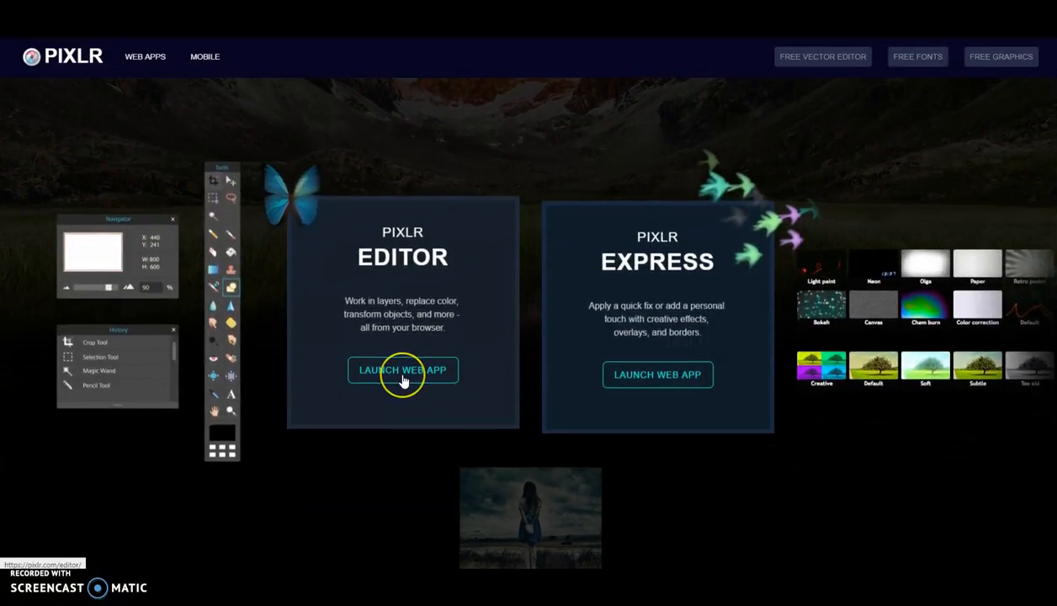
{"action": "left_click", "coordinate": [403, 375]}
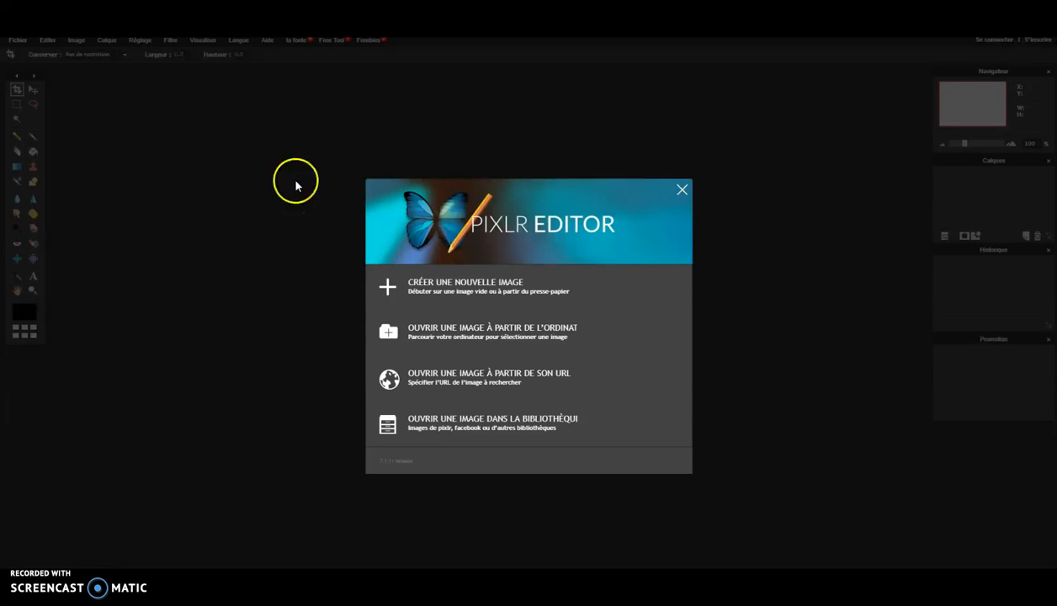
- Create a transparent 800 × 600 image and maximize the Sans titre window
{"action": "left_click", "coordinate": [506, 287]}
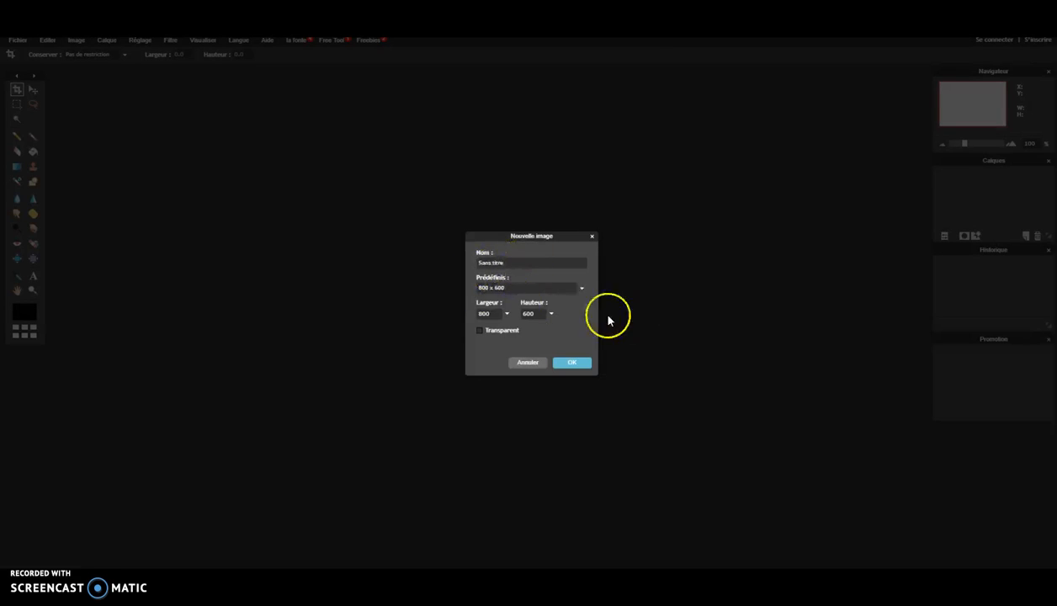
{"action": "left_click", "coordinate": [480, 331]}
{"action": "left_click", "coordinate": [567, 363]}
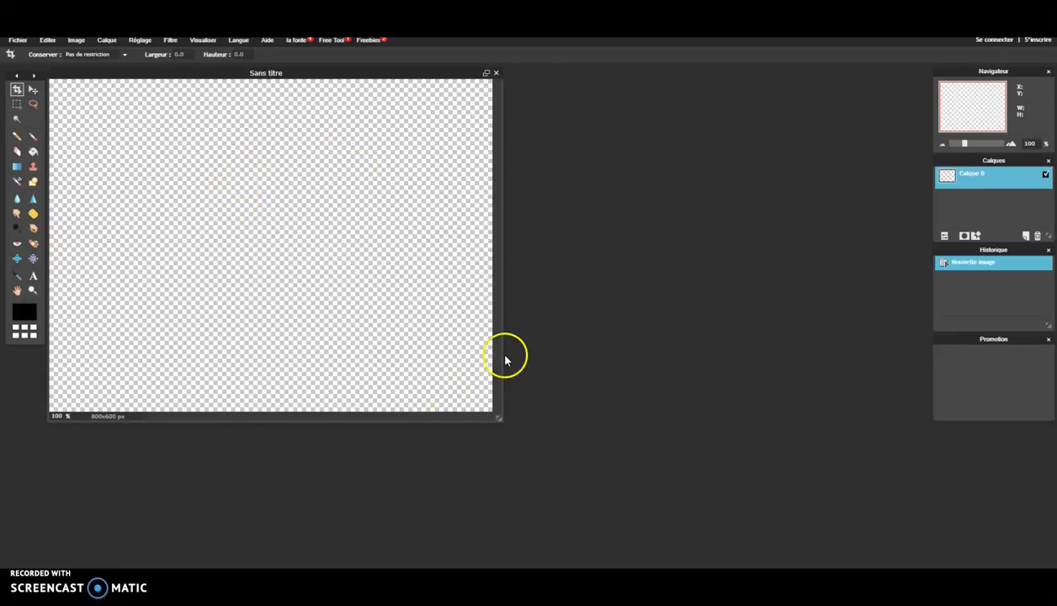
{"action": "left_click", "coordinate": [486, 73]}
{"action": "scroll", "coordinate": [311, 246], "scroll_direction": "down", "scroll_amount": 2}
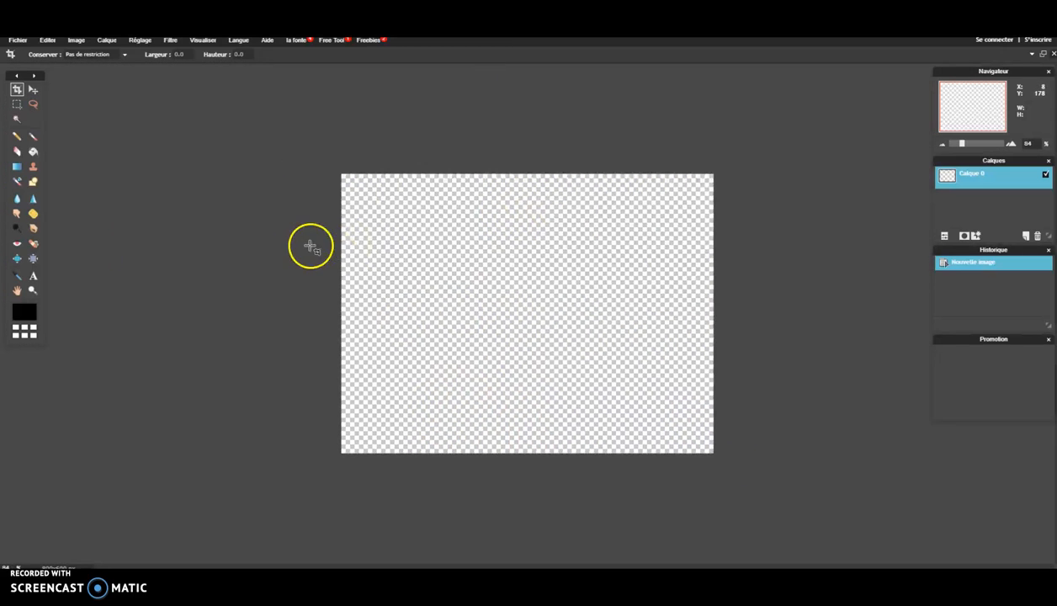
{"action": "scroll", "coordinate": [311, 246], "scroll_direction": "up", "scroll_amount": 7}
{"action": "scroll", "coordinate": [133, 149], "scroll_direction": "down", "scroll_amount": 1}
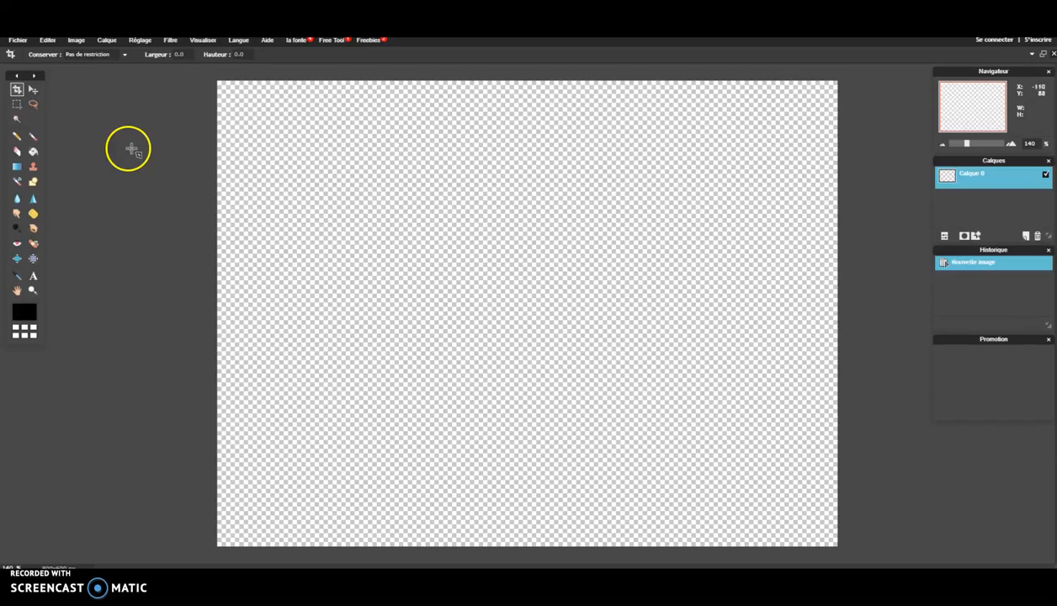
{"action": "left_click", "coordinate": [106, 41]}
- Open rgfe from MSP > IMAGES PNG > movie as a new layer, Calque 1
{"action": "left_click", "coordinate": [110, 45]}
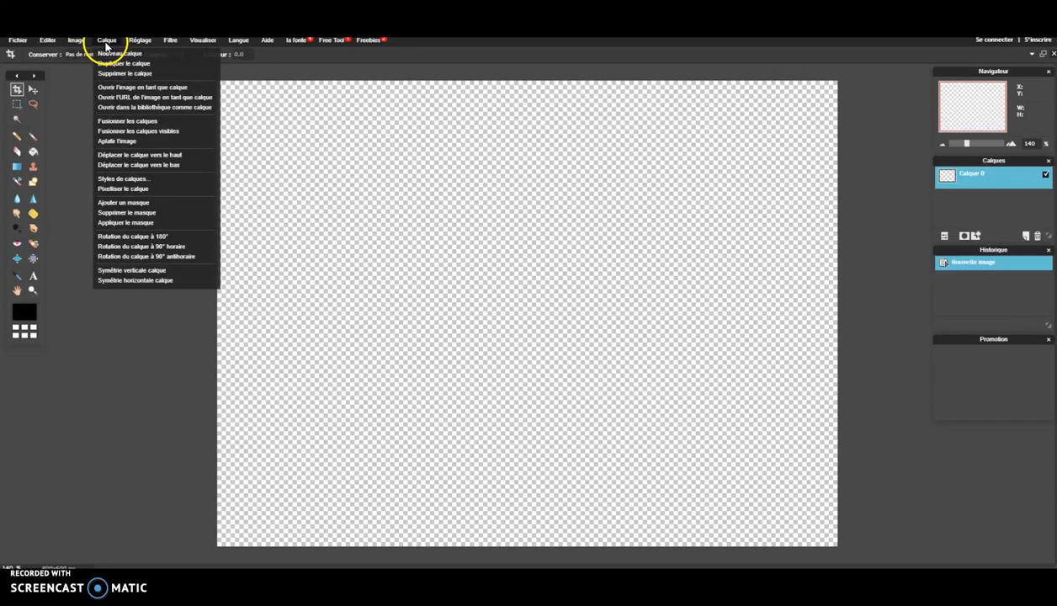
{"action": "left_click", "coordinate": [110, 90]}
{"action": "double_click", "coordinate": [187, 192]}
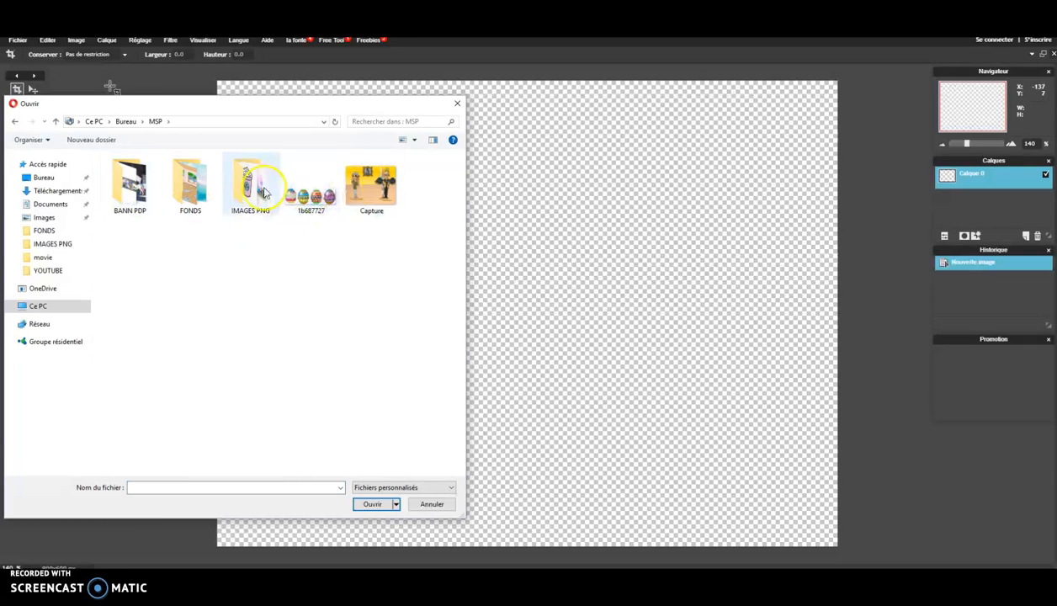
{"action": "double_click", "coordinate": [238, 199]}
{"action": "double_click", "coordinate": [129, 186]}
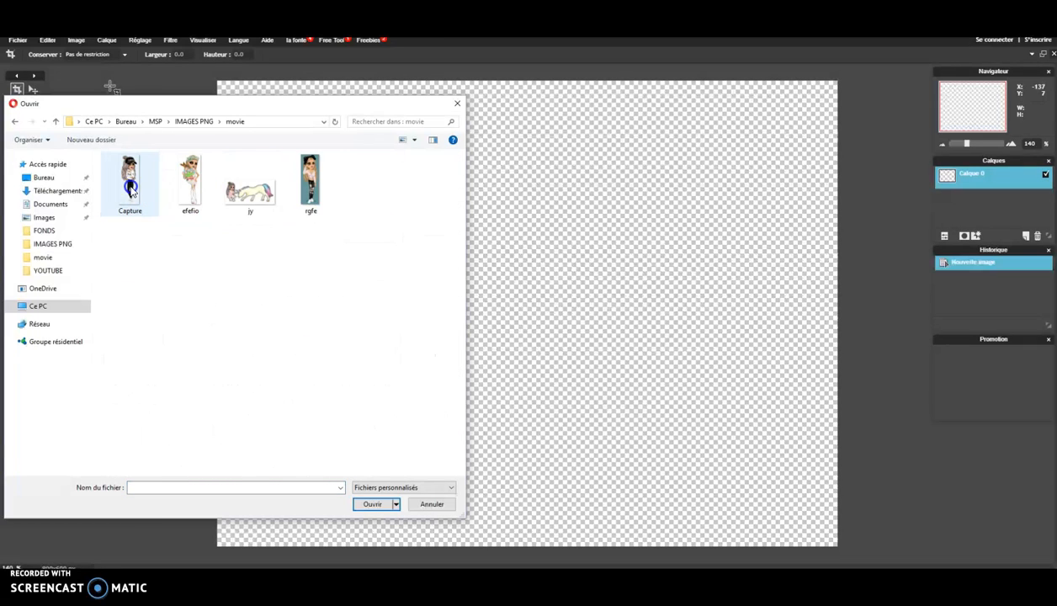
{"action": "double_click", "coordinate": [311, 182]}
{"action": "scroll", "coordinate": [519, 238], "scroll_direction": "up", "scroll_amount": 2}
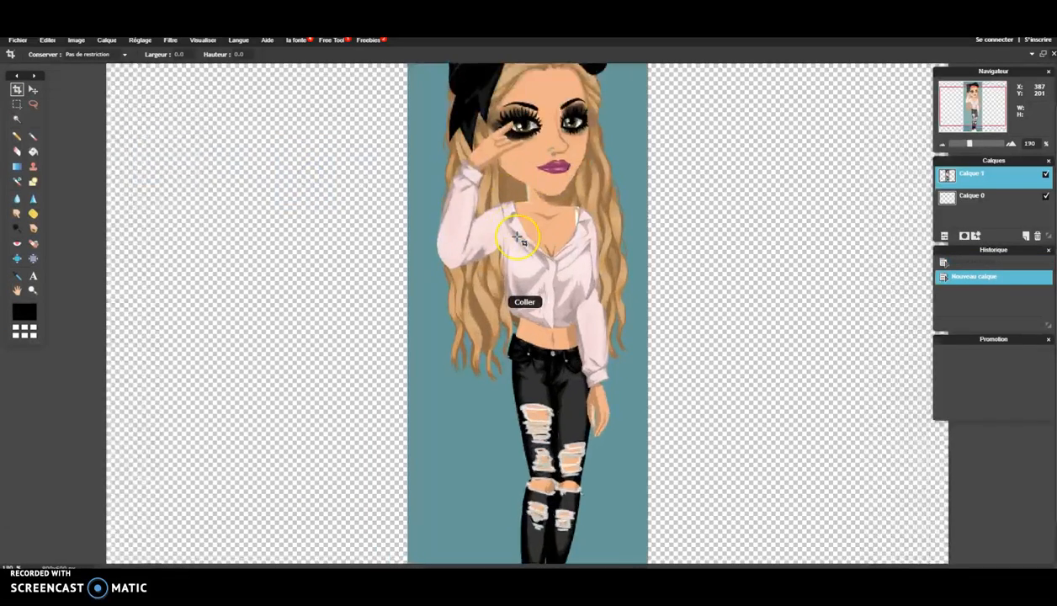
{"action": "scroll", "coordinate": [519, 238], "scroll_direction": "down", "scroll_amount": 2}
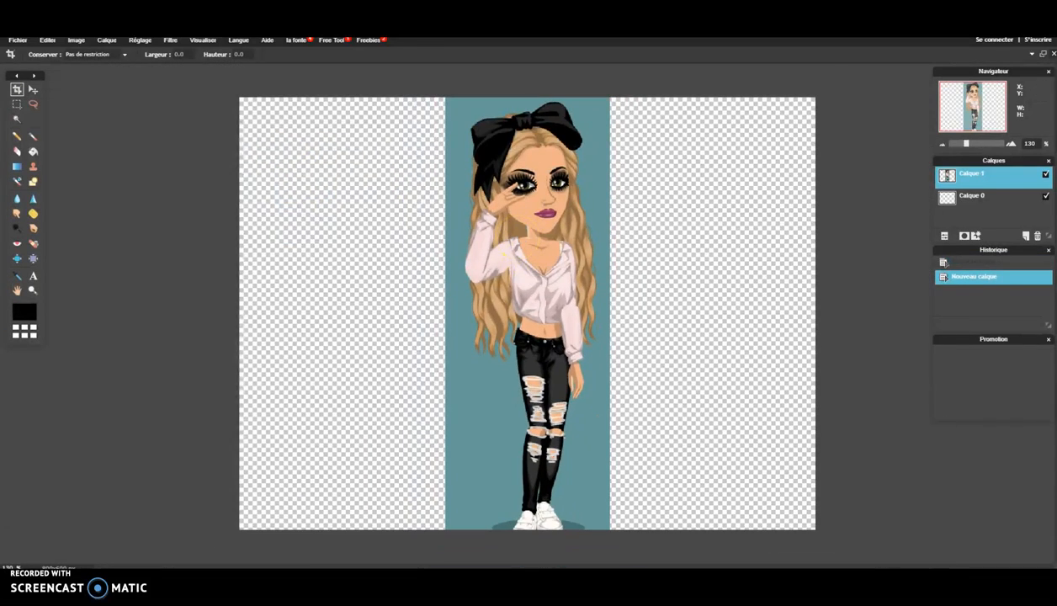
{"action": "scroll", "coordinate": [650, 320], "scroll_direction": "down", "scroll_amount": 2}
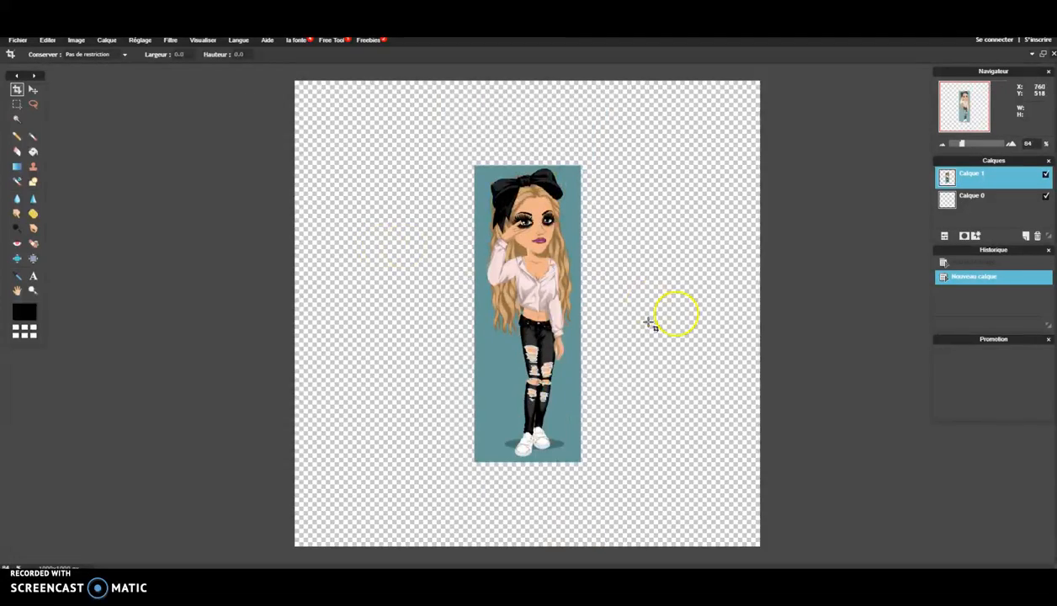
{"action": "scroll", "coordinate": [649, 320], "scroll_direction": "up", "scroll_amount": 2}
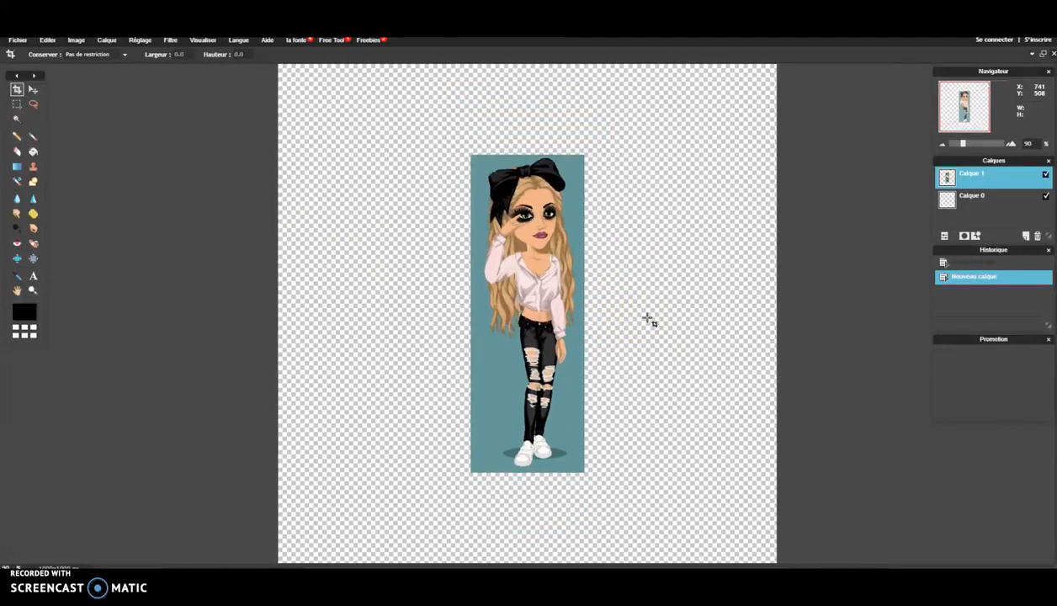
{"action": "scroll", "coordinate": [650, 320], "scroll_direction": "up", "scroll_amount": 1}
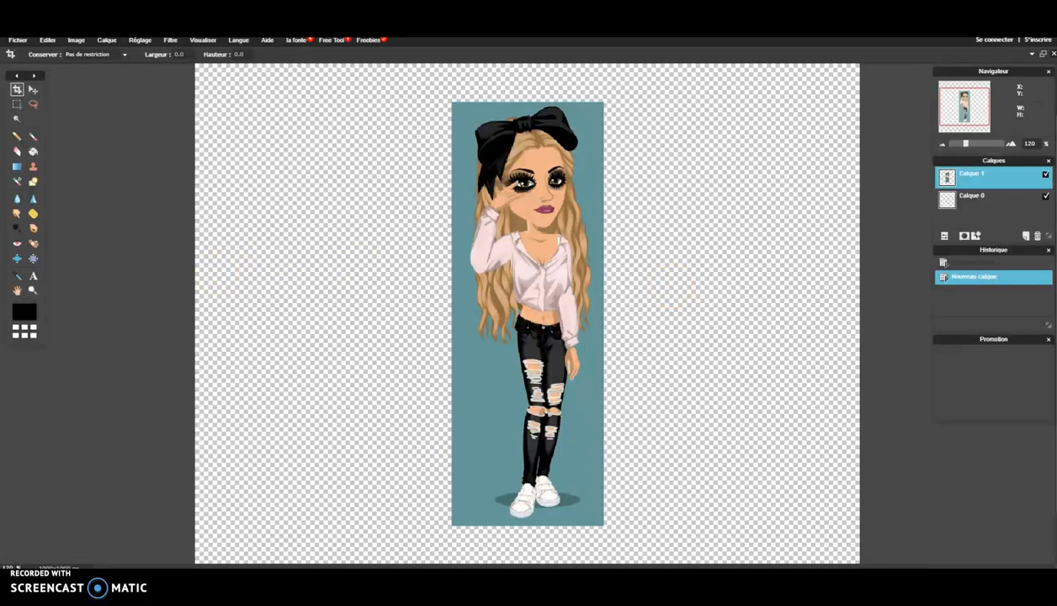
- Magic-wand the teal background around the character, delete it, and deselect
{"action": "left_click", "coordinate": [17, 120]}
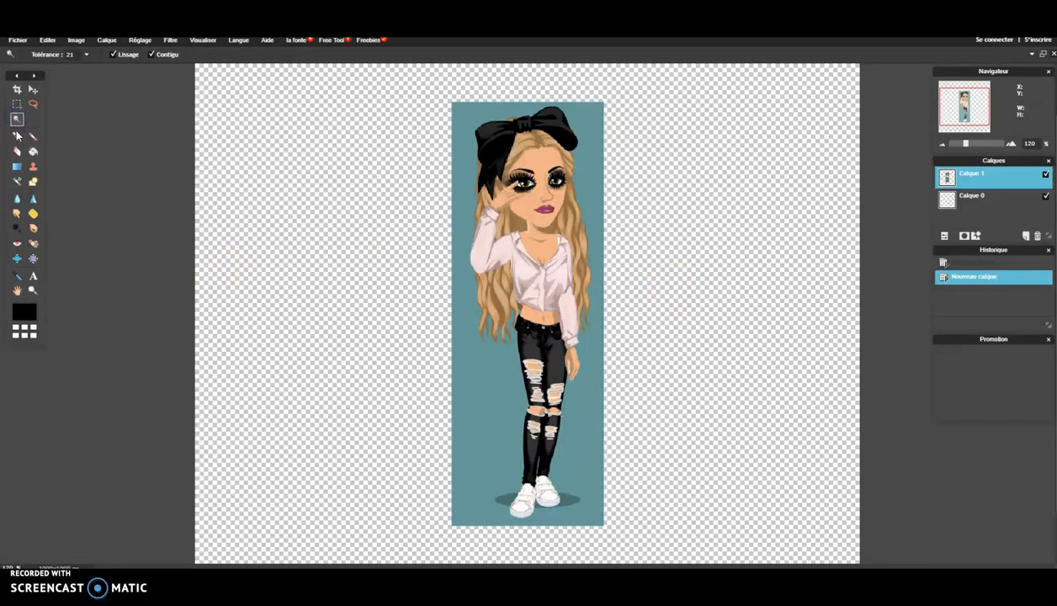
{"action": "left_click", "coordinate": [461, 120]}
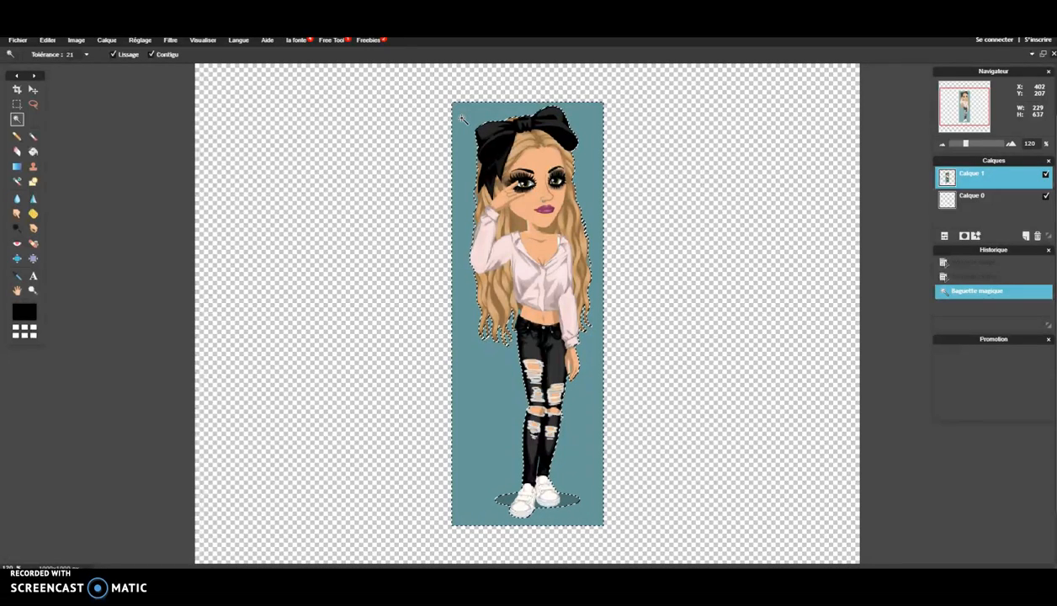
{"action": "key", "text": "Delete"}
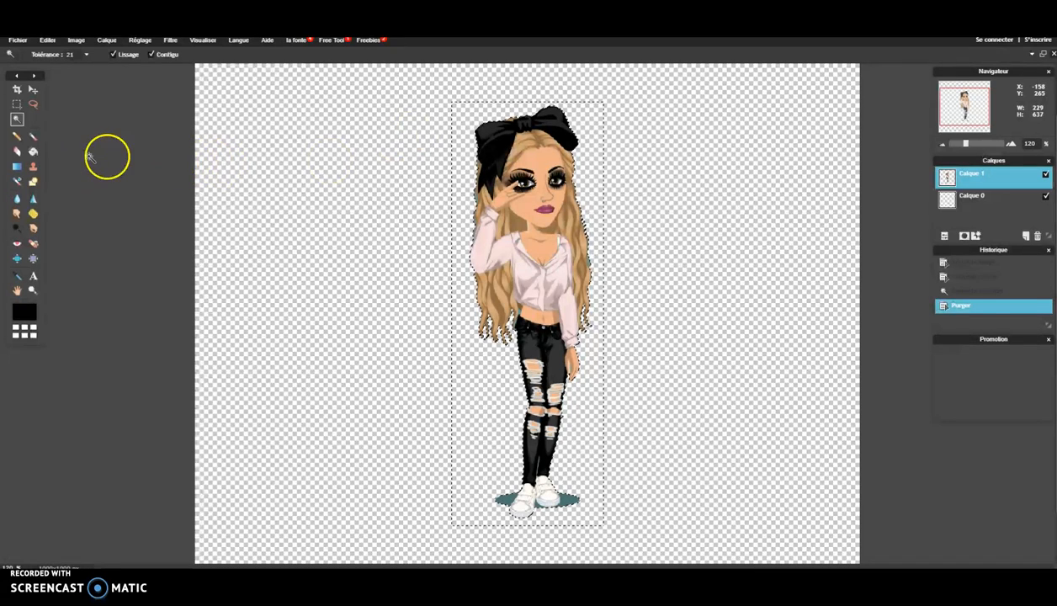
{"action": "left_click", "coordinate": [107, 156]}
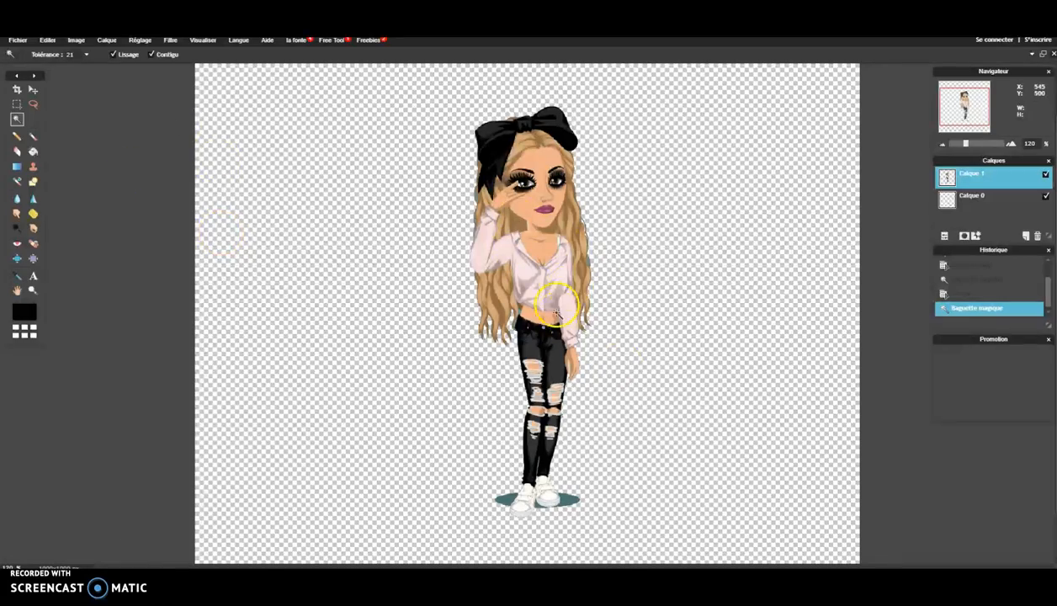
{"action": "scroll", "coordinate": [495, 413], "scroll_direction": "down", "scroll_amount": 2}
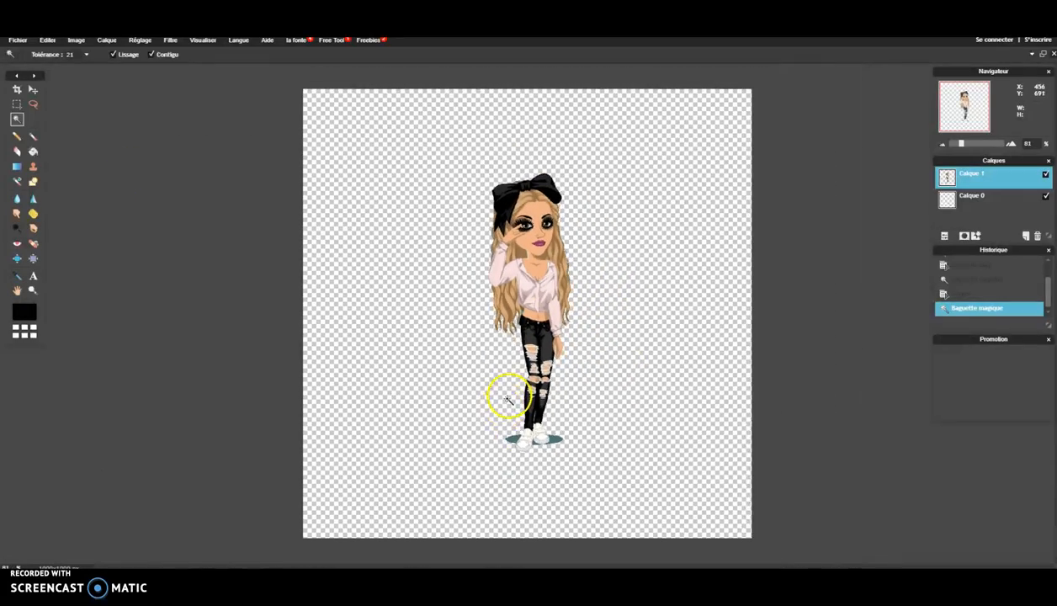
{"action": "scroll", "coordinate": [501, 348], "scroll_direction": "up", "scroll_amount": 5}
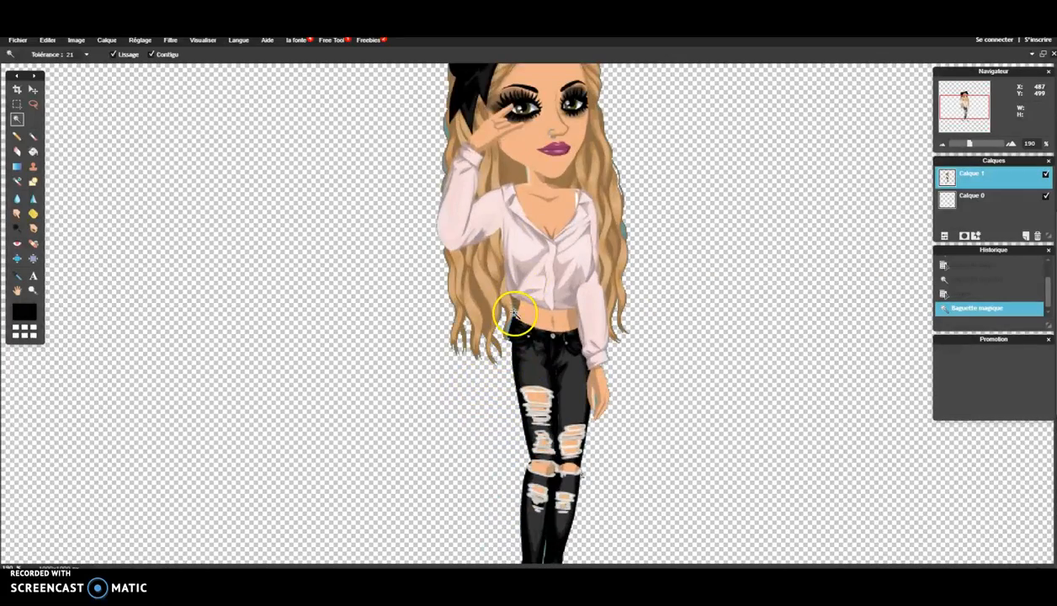
- Delete the leftover teal patches by the jeans, hair and shoes, then deselect
{"action": "left_click", "coordinate": [508, 328]}
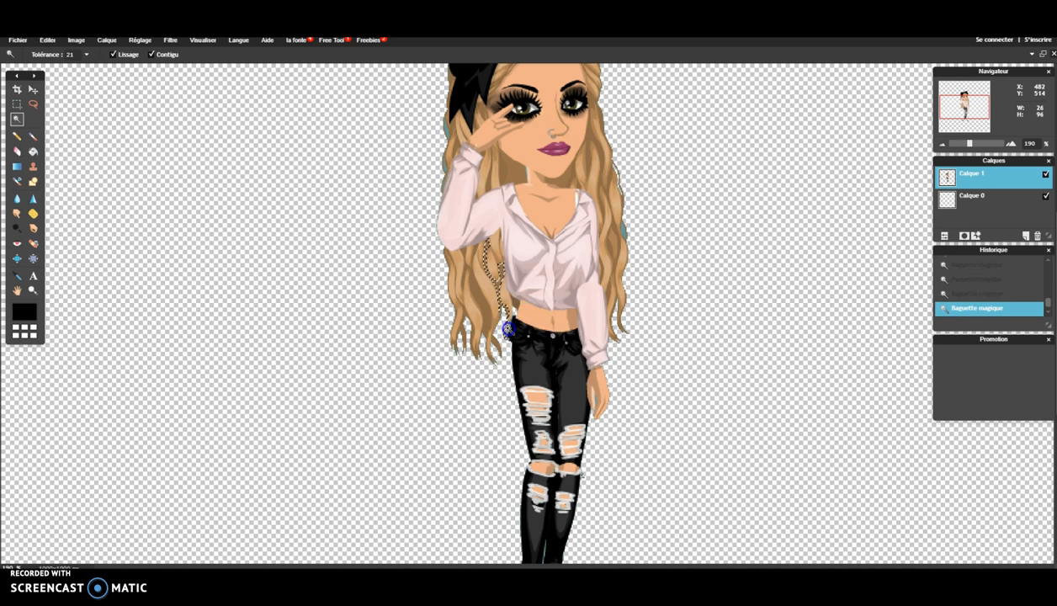
{"action": "key", "text": "Delete"}
{"action": "left_click", "coordinate": [626, 233]}
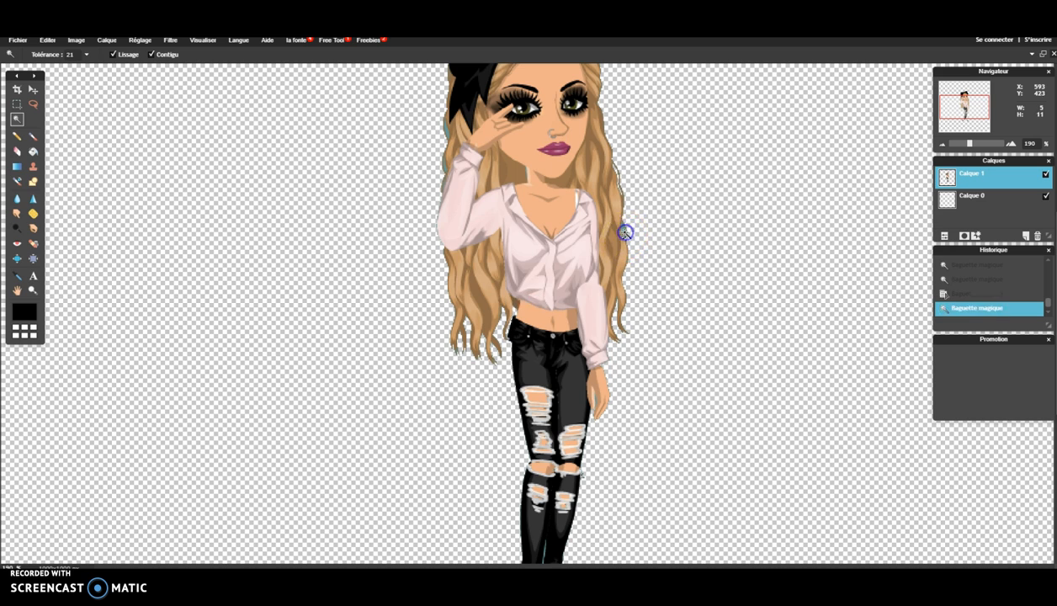
{"action": "left_click", "coordinate": [625, 233]}
{"action": "scroll", "coordinate": [587, 278], "scroll_direction": "down", "scroll_amount": 3}
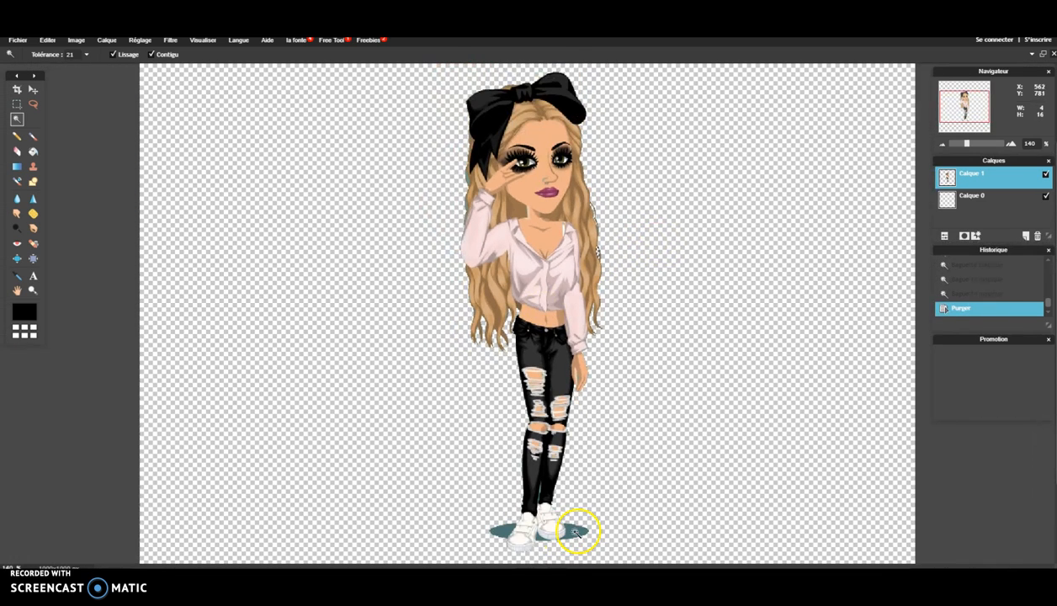
{"action": "key", "text": "Delete"}
{"action": "left_click", "coordinate": [539, 538]}
{"action": "key", "text": "Delete"}
{"action": "left_click", "coordinate": [508, 532]}
{"action": "key", "text": "Delete"}
{"action": "left_click", "coordinate": [105, 321]}
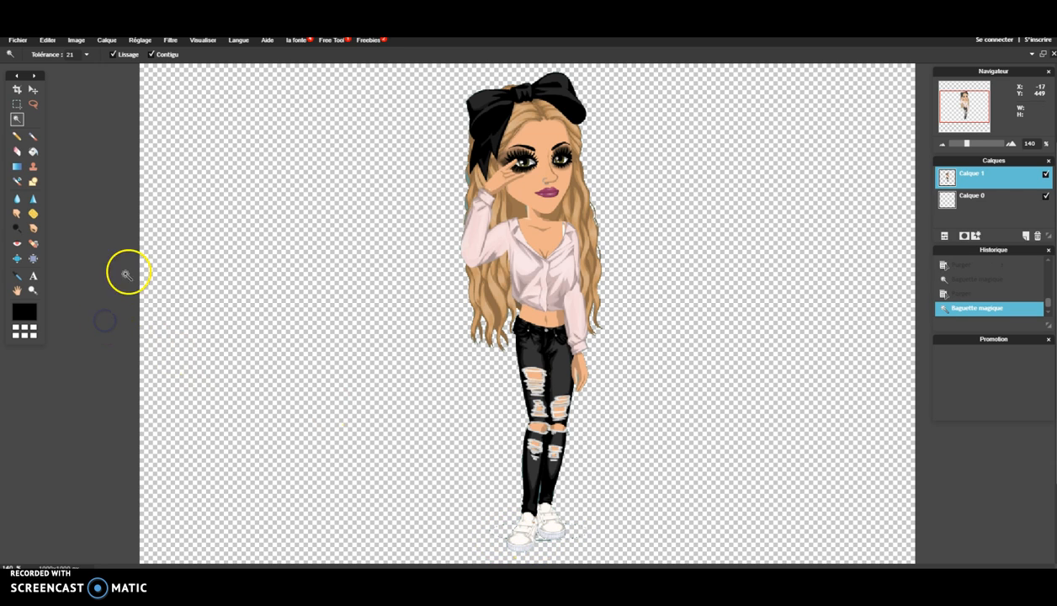
- Add a black Lueur externe of size 20 and opacity 100 to Calque 1's layer styles
{"action": "right_click", "coordinate": [986, 181]}
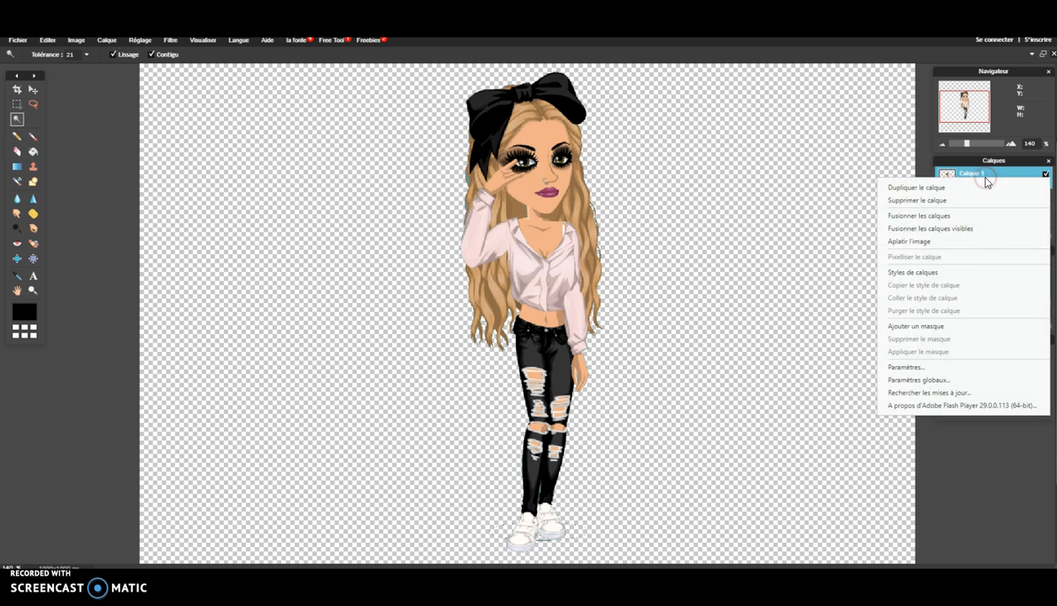
{"action": "left_click", "coordinate": [933, 277]}
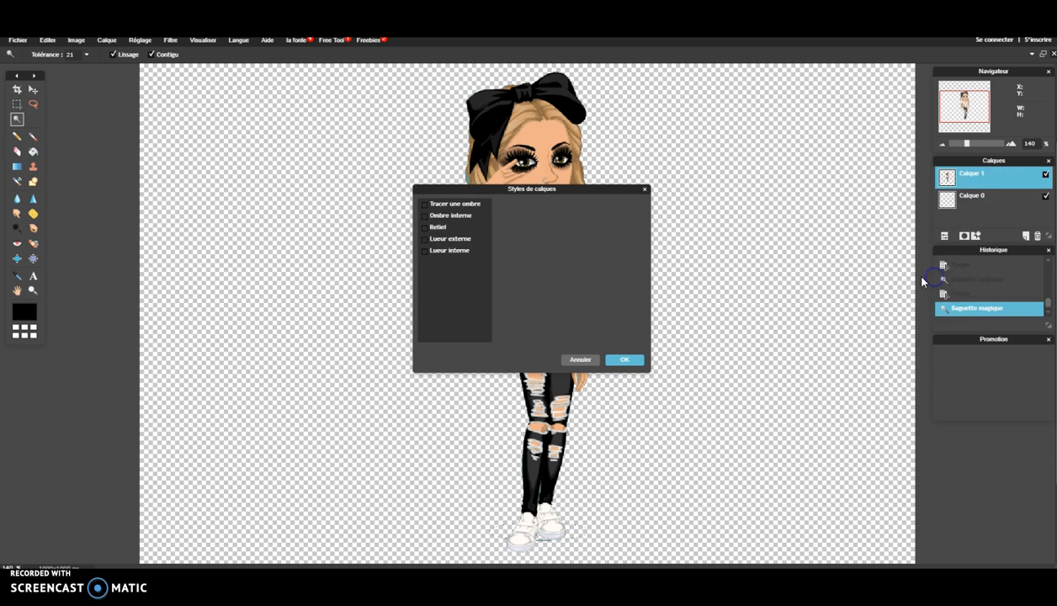
{"action": "left_click", "coordinate": [454, 240]}
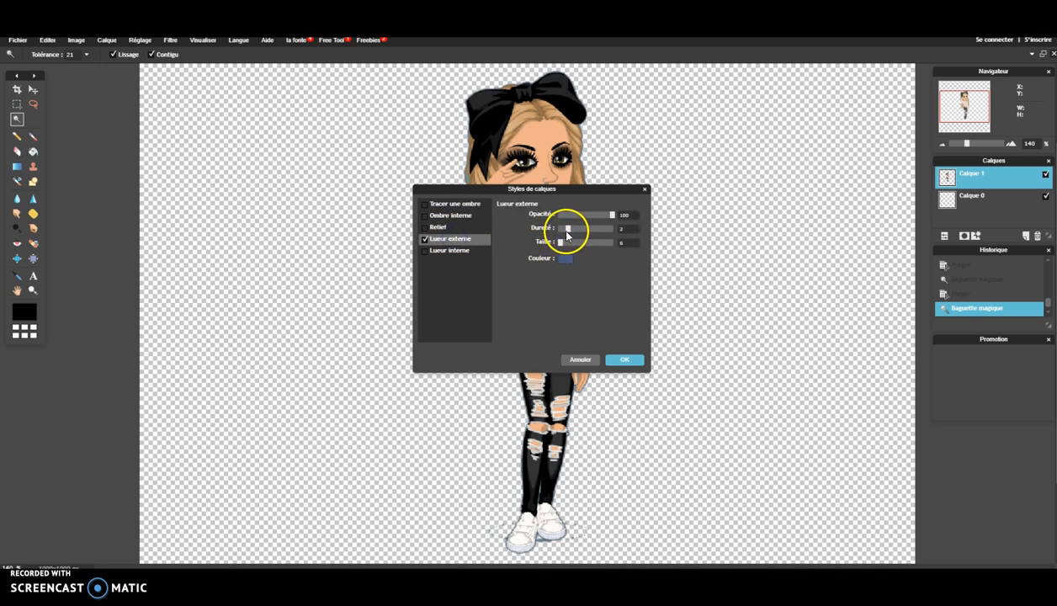
{"action": "mouse_move", "coordinate": [568, 245]}
{"action": "left_mouse_down"}
{"action": "mouse_move", "coordinate": [628, 231]}
{"action": "mouse_move", "coordinate": [568, 243]}
{"action": "left_mouse_up"}
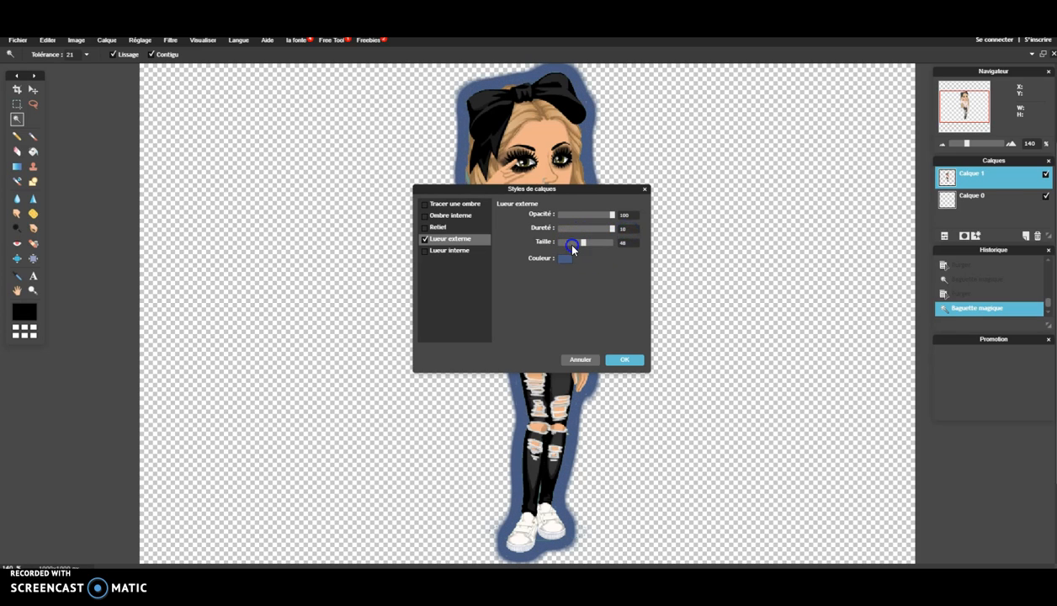
{"action": "left_click", "coordinate": [564, 259]}
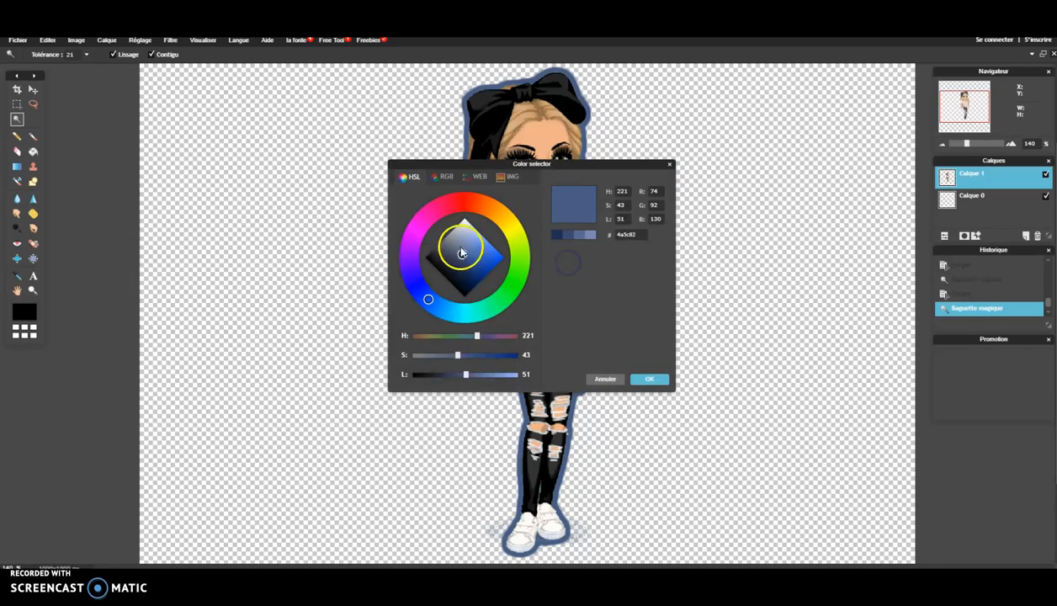
{"action": "left_click_drag", "start_coordinate": [465, 238], "coordinate": [397, 250]}
{"action": "left_click", "coordinate": [650, 379]}
{"action": "left_click", "coordinate": [637, 241]}
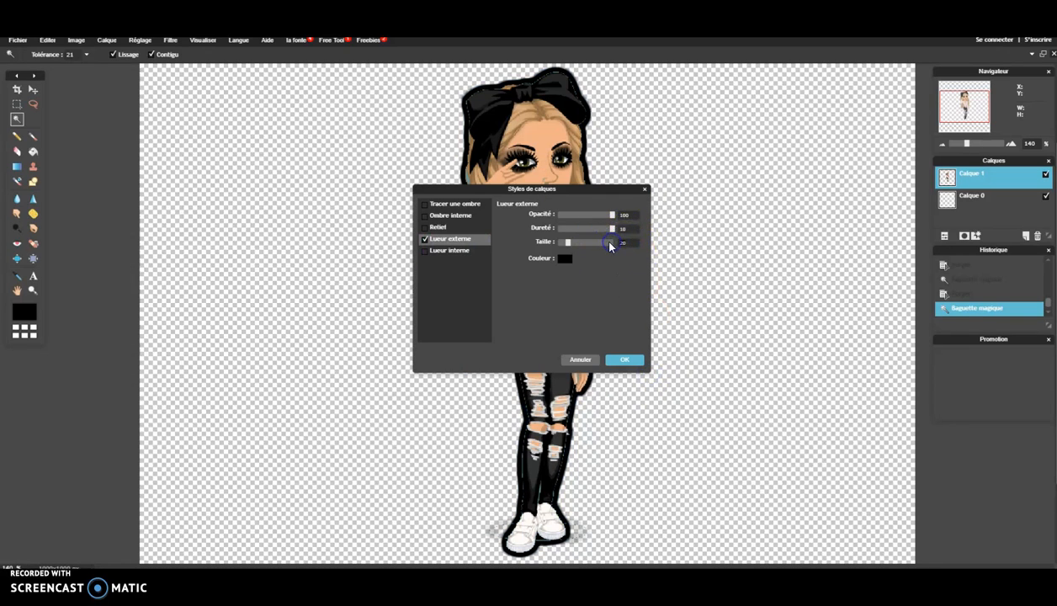
{"action": "key", "text": "BackSpace"}
{"action": "left_click", "coordinate": [613, 360]}
{"action": "scroll", "coordinate": [410, 463], "scroll_direction": "up", "scroll_amount": 6}
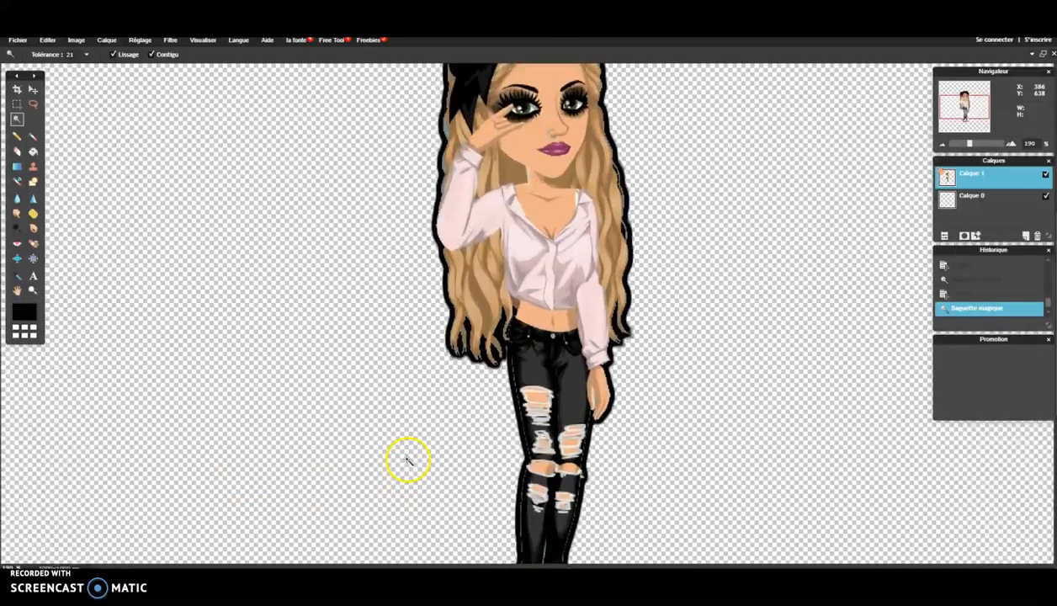
{"action": "scroll", "coordinate": [407, 455], "scroll_direction": "down", "scroll_amount": 8}
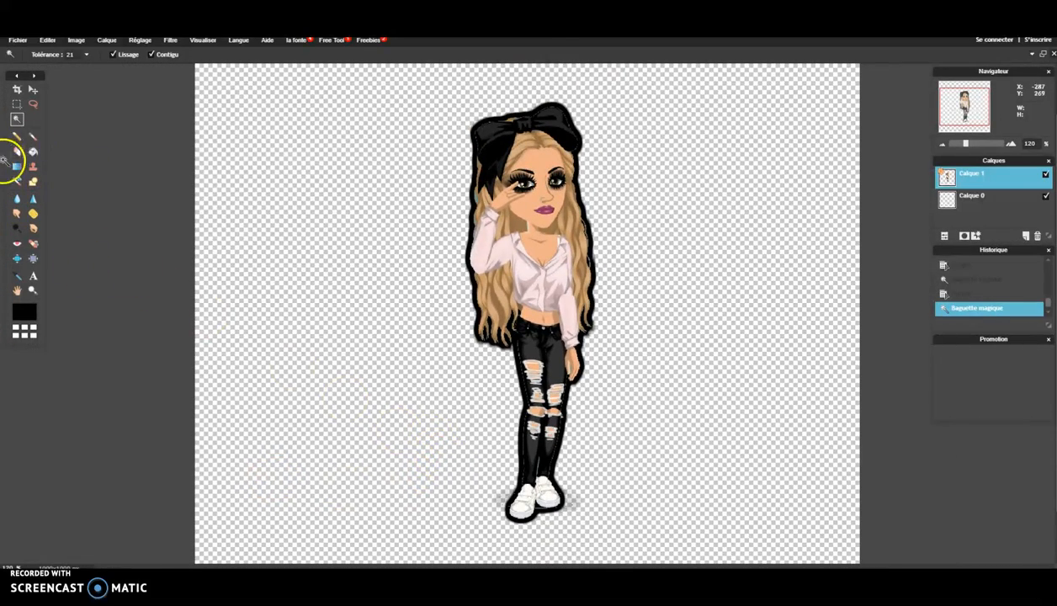
- Erase the grey shadow beside the shoes with a hard 50 px eraser brush
{"action": "left_click", "coordinate": [15, 153]}
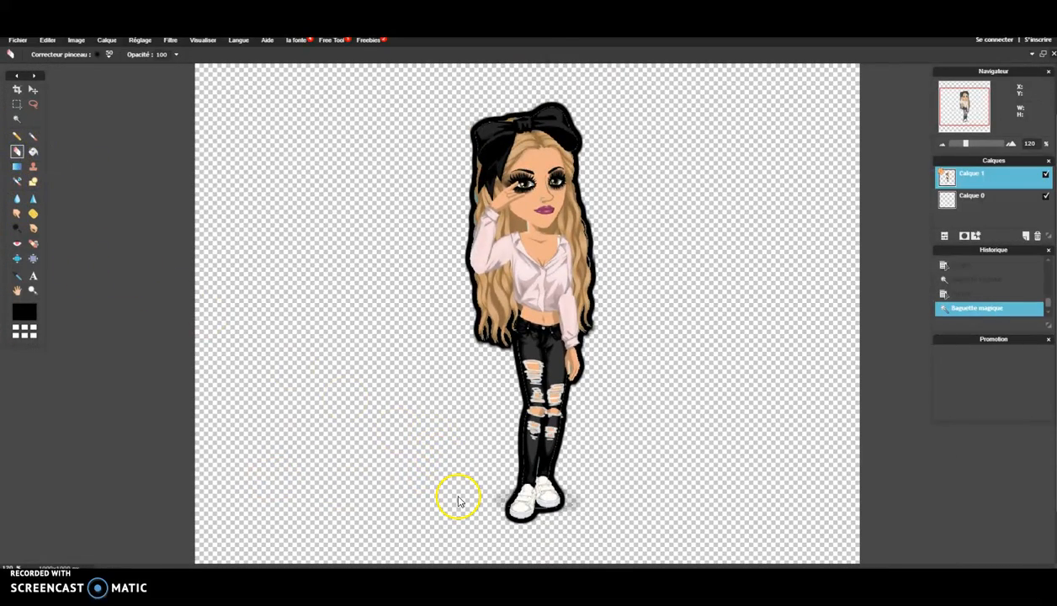
{"action": "left_click", "coordinate": [107, 53]}
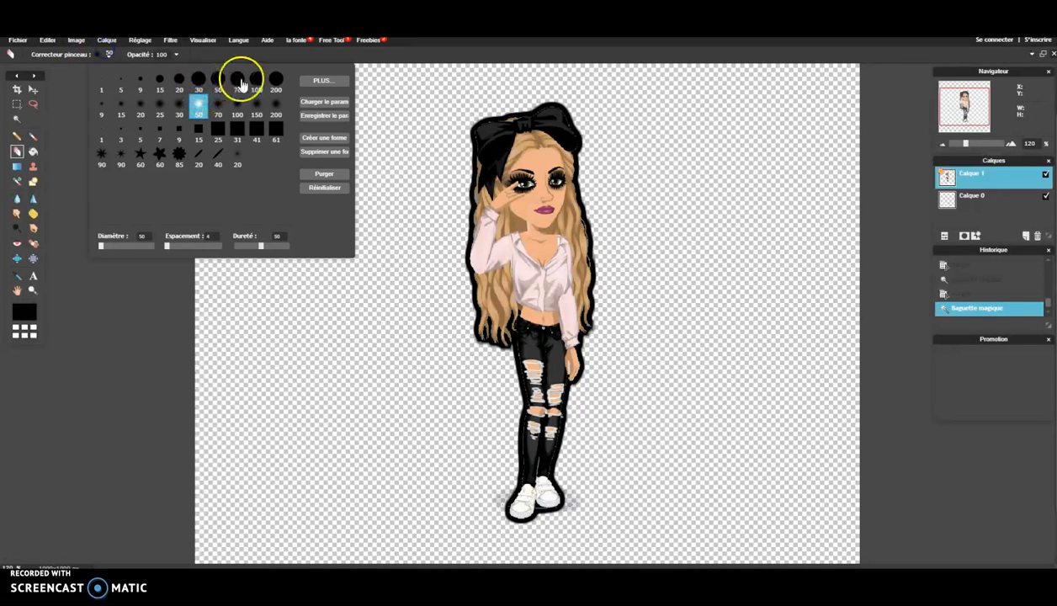
{"action": "left_click", "coordinate": [218, 79]}
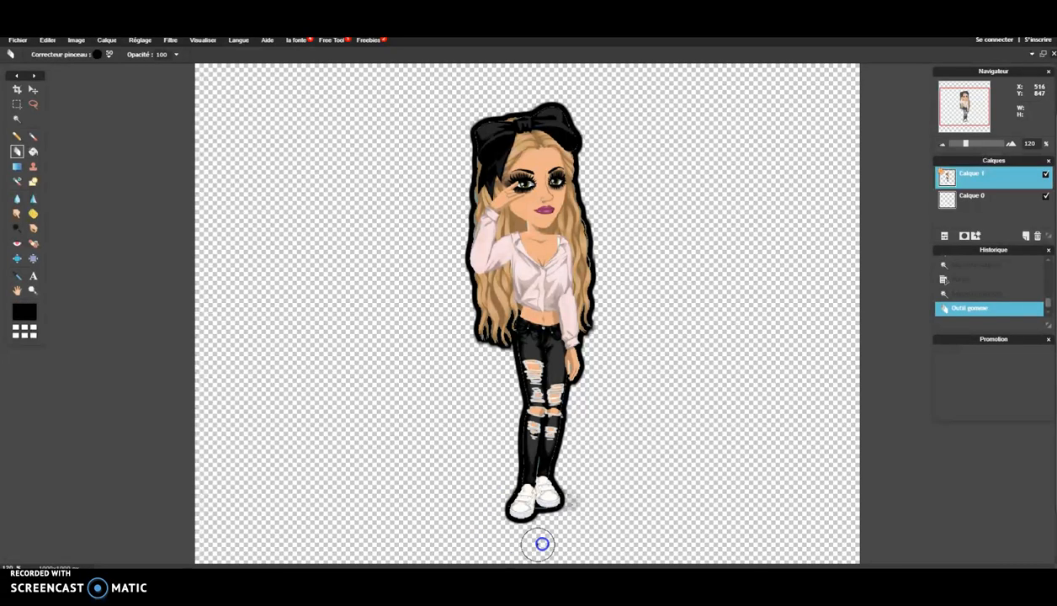
{"action": "mouse_move", "coordinate": [581, 495]}
{"action": "left_mouse_down"}
{"action": "mouse_move", "coordinate": [580, 475]}
{"action": "mouse_move", "coordinate": [671, 312]}
{"action": "left_mouse_up"}
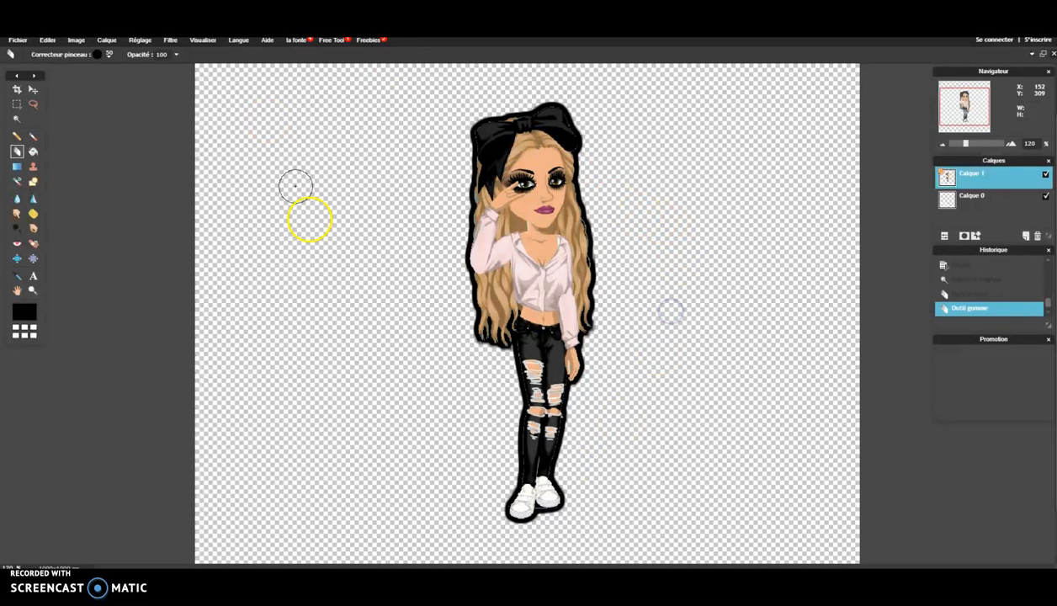
- Set Calque 1's outer glow to white with Taille 9
{"action": "right_click", "coordinate": [994, 184]}
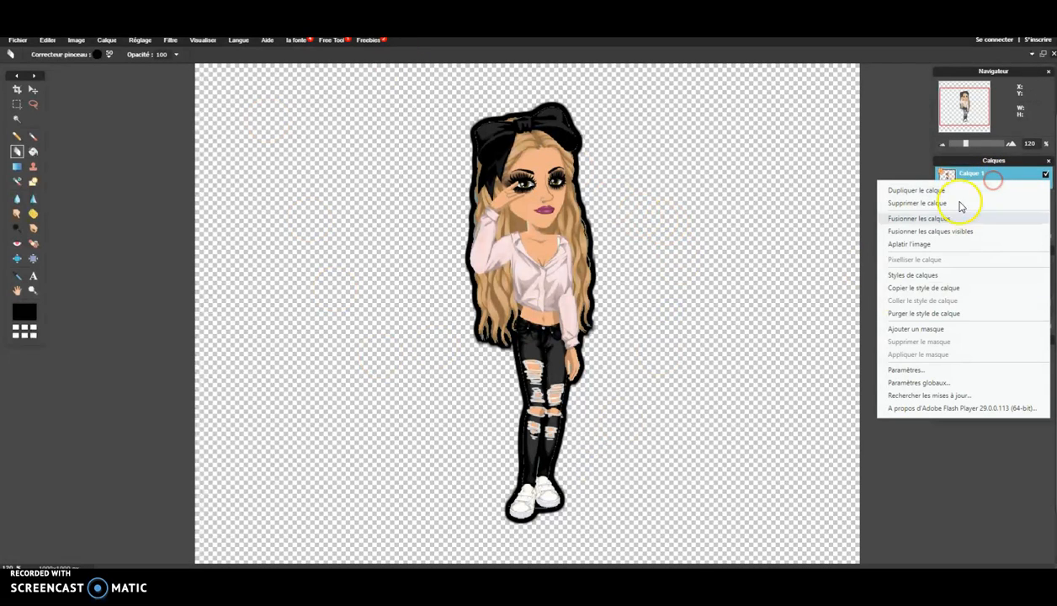
{"action": "left_click", "coordinate": [913, 275]}
{"action": "left_click", "coordinate": [448, 240]}
{"action": "left_click_drag", "start_coordinate": [575, 236], "coordinate": [564, 245]}
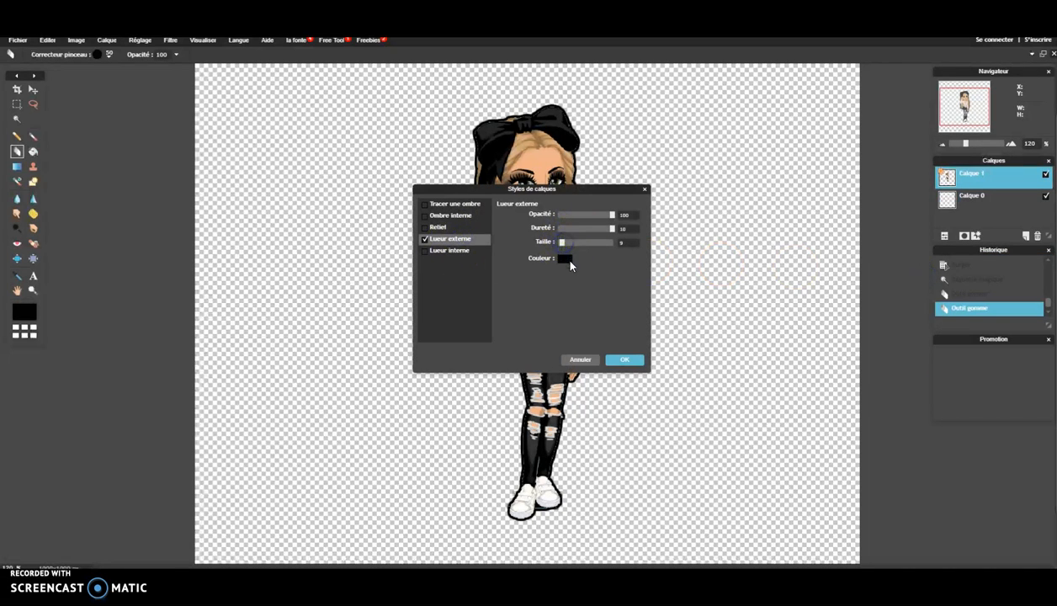
{"action": "left_click", "coordinate": [565, 258]}
{"action": "left_click_drag", "start_coordinate": [437, 259], "coordinate": [472, 211]}
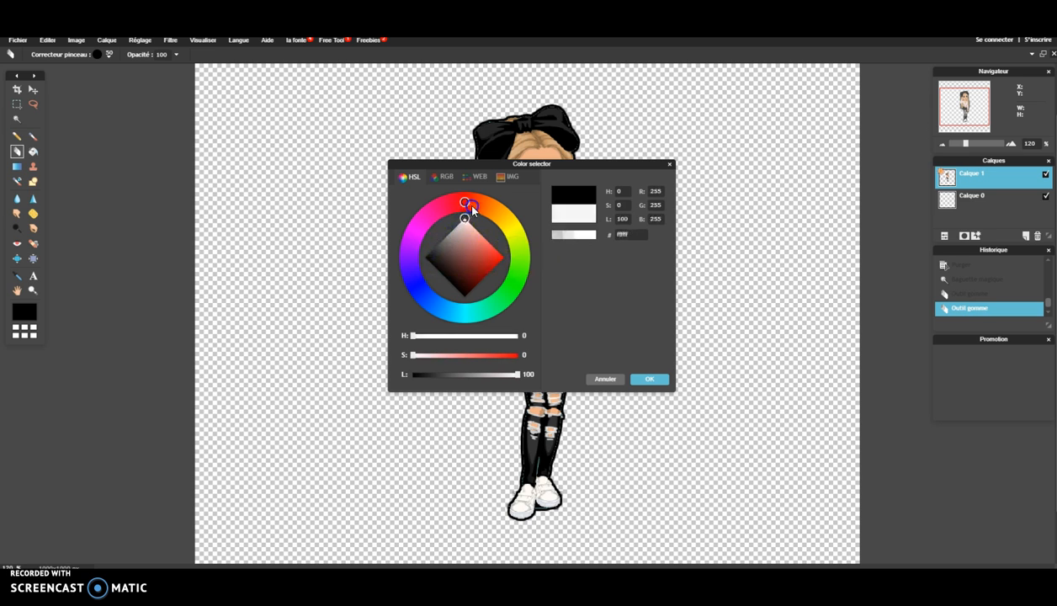
{"action": "left_click", "coordinate": [660, 380]}
{"action": "left_click", "coordinate": [622, 357]}
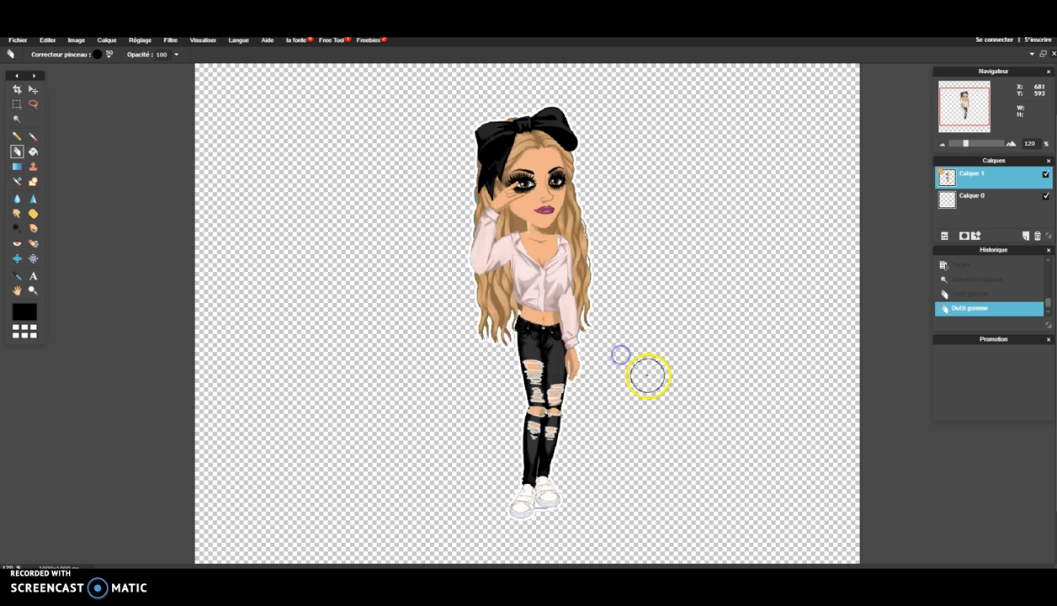
{"action": "scroll", "coordinate": [436, 320], "scroll_direction": "up", "scroll_amount": 4}
{"action": "scroll", "coordinate": [436, 317], "scroll_direction": "down", "scroll_amount": 5}
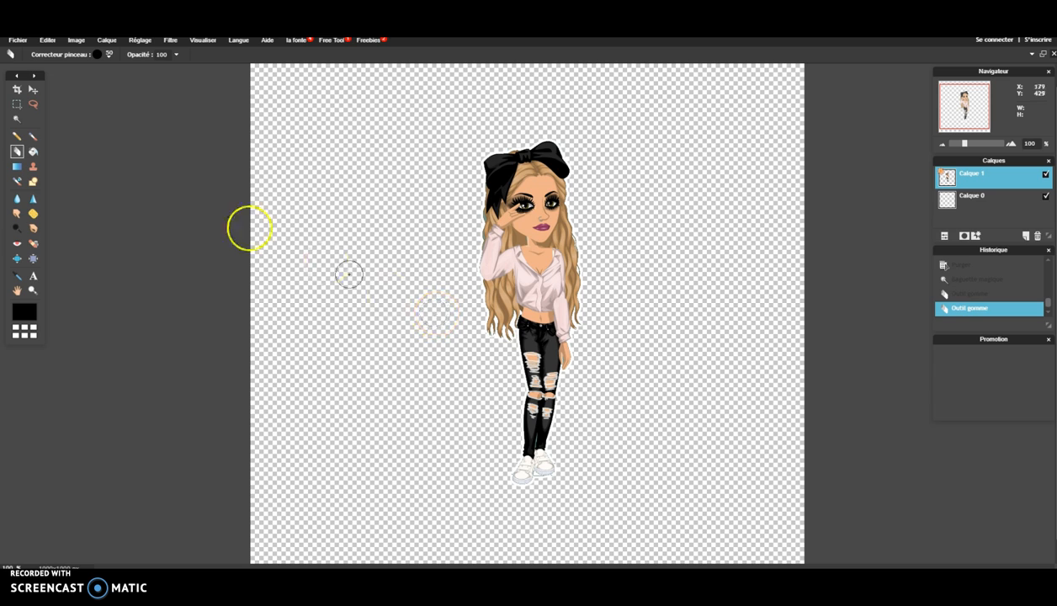
- Crop the canvas to a narrow upright frame tightly around the outlined character
{"action": "left_click", "coordinate": [17, 90]}
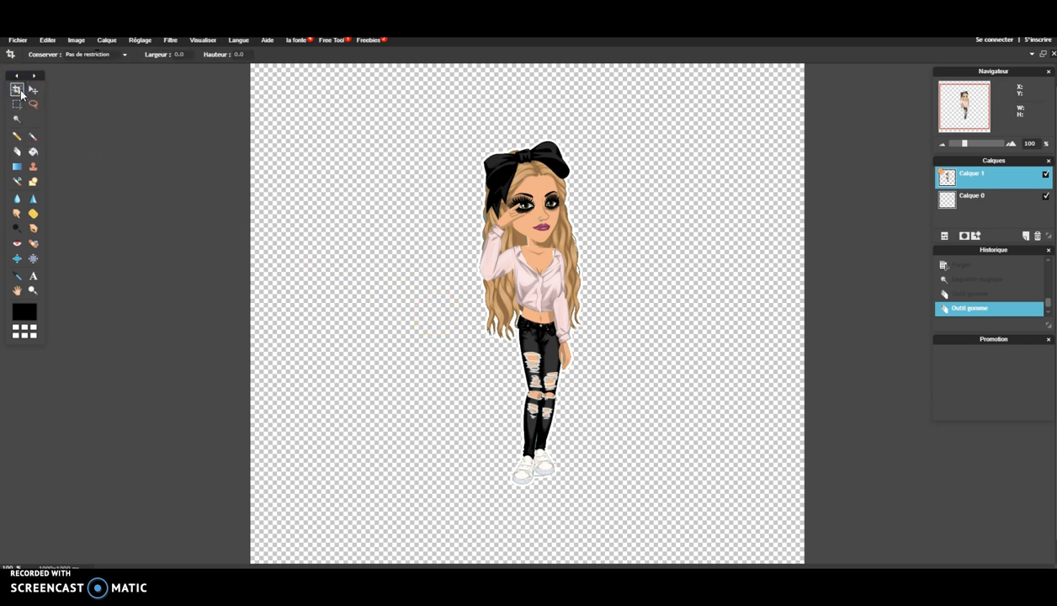
{"action": "left_click_drag", "start_coordinate": [470, 126], "coordinate": [587, 491]}
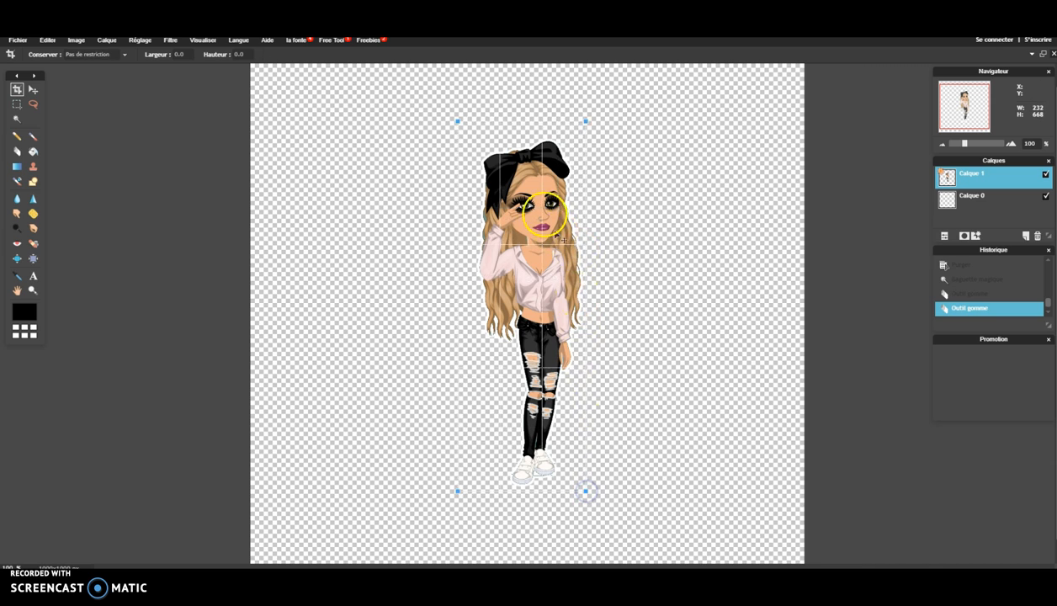
{"action": "left_click", "coordinate": [396, 149]}
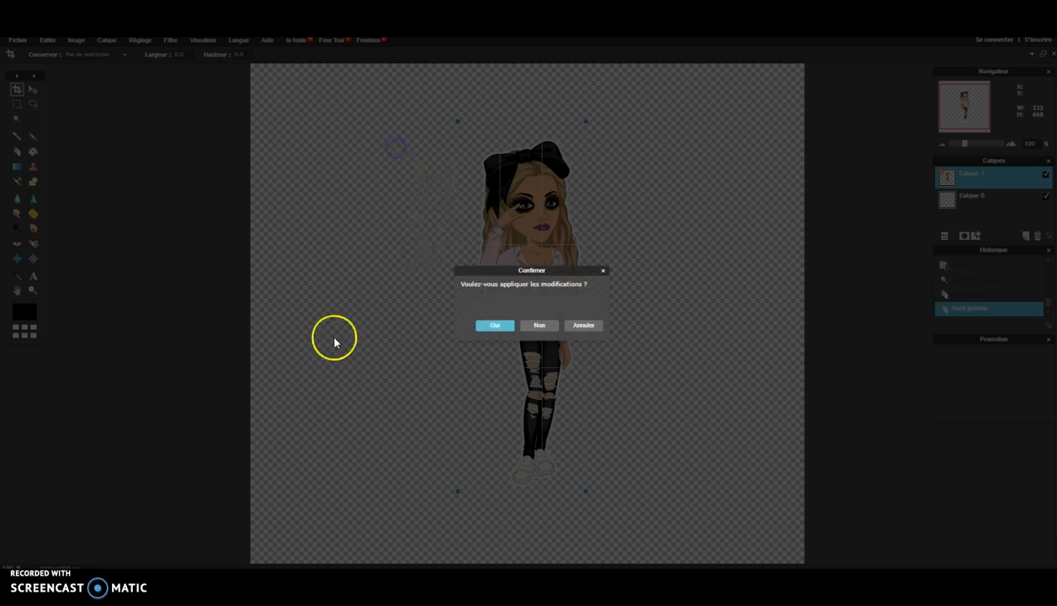
{"action": "left_click", "coordinate": [495, 326]}
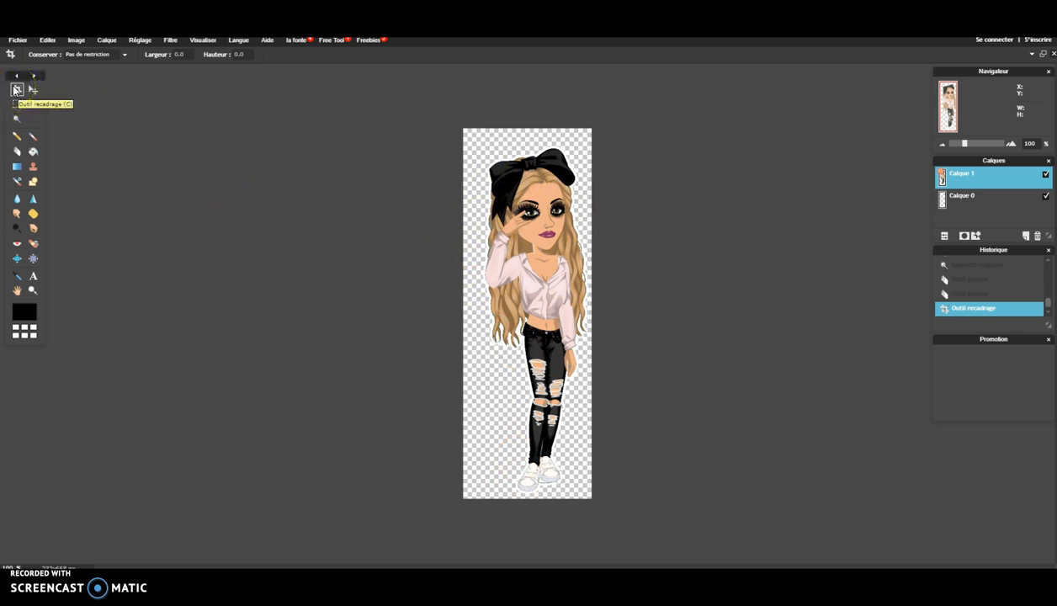
- Save the image as PNG named rgfe, overwriting the existing rgfe.PNG
{"action": "left_click", "coordinate": [18, 42]}
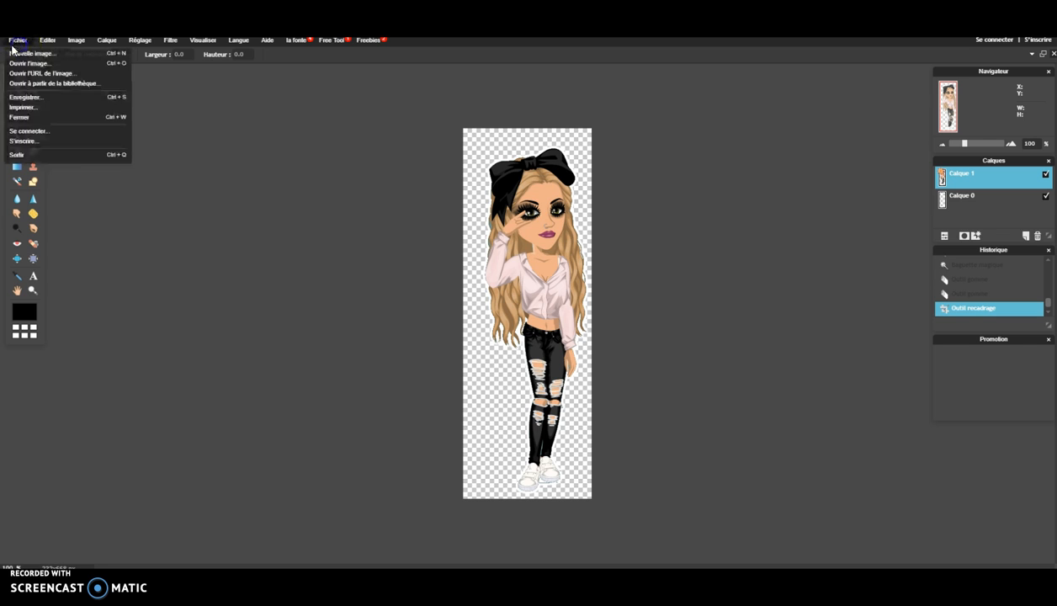
{"action": "left_click", "coordinate": [38, 97]}
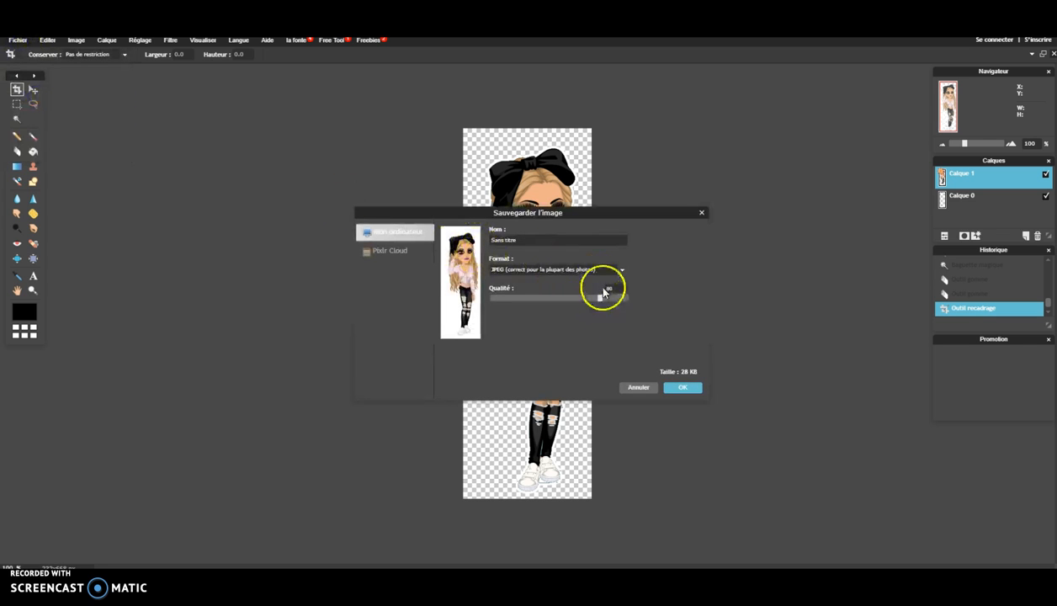
{"action": "left_click", "coordinate": [581, 270]}
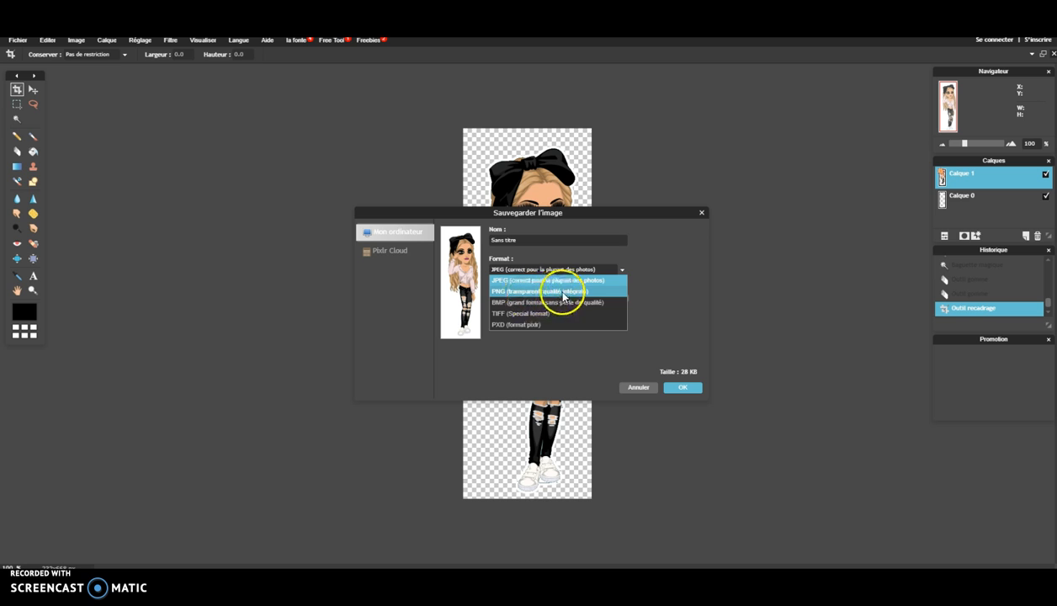
{"action": "left_click", "coordinate": [563, 293]}
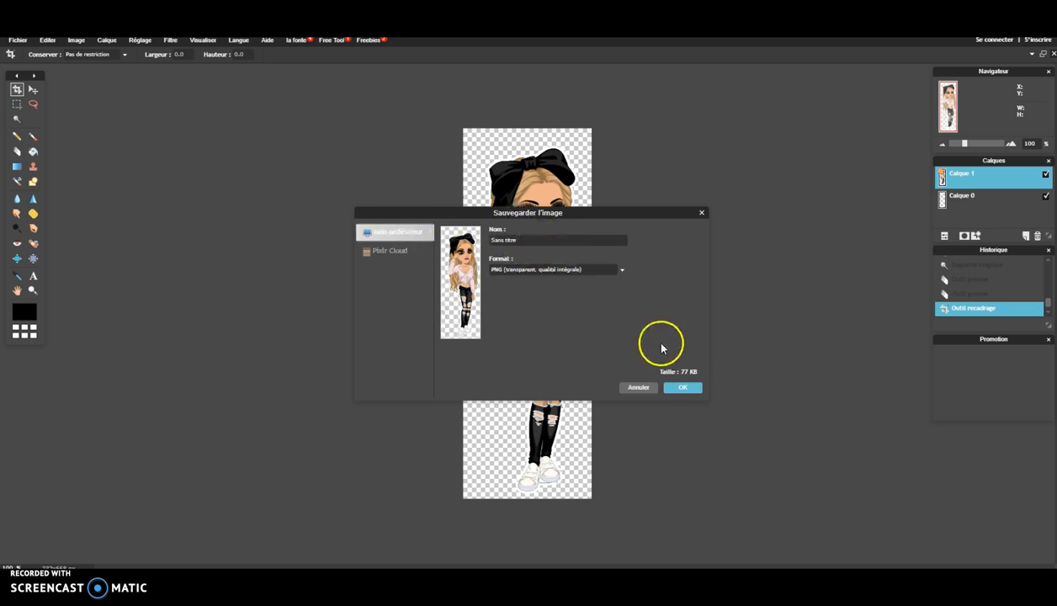
{"action": "left_click", "coordinate": [683, 387]}
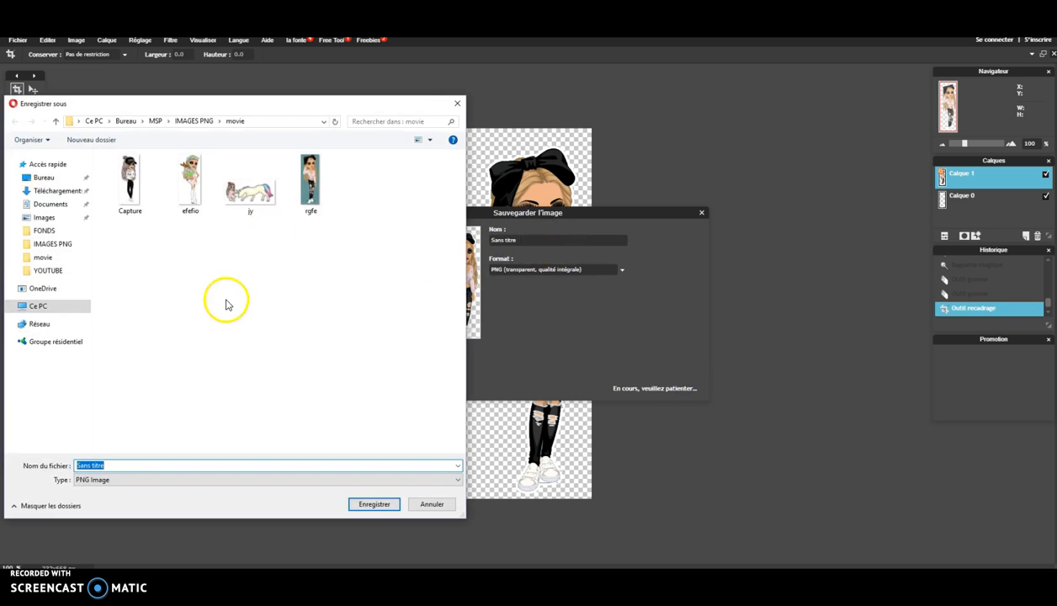
{"action": "type", "text": "rgf"}
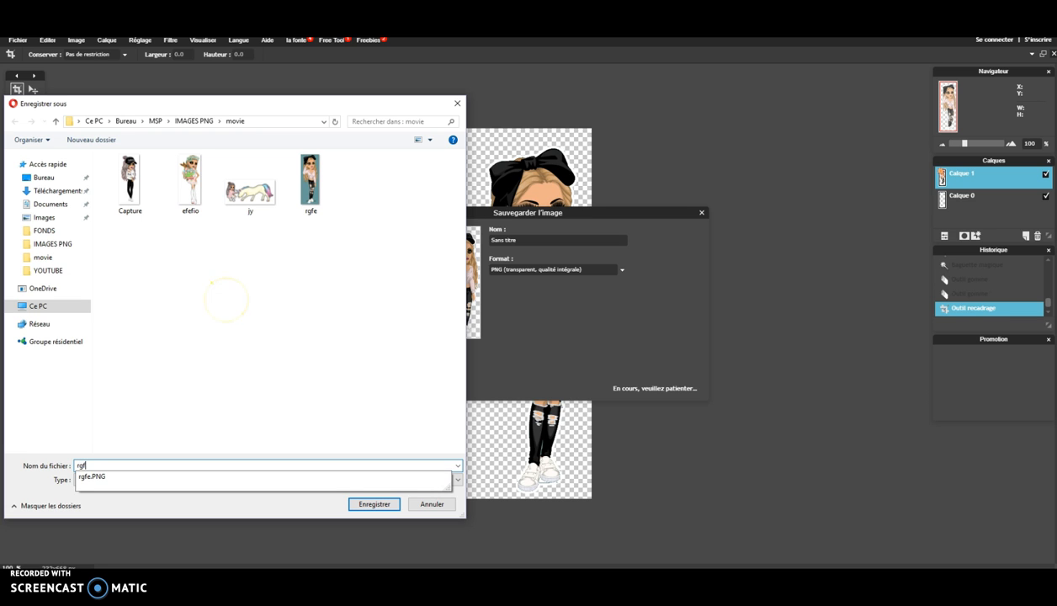
{"action": "key", "text": "Return"}
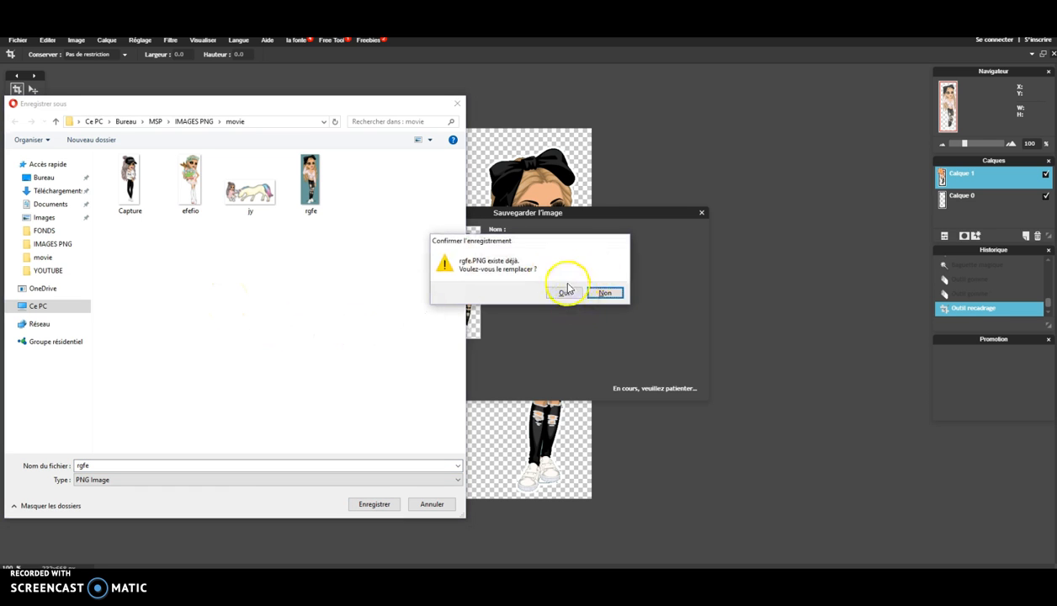
{"action": "left_click", "coordinate": [568, 292]}
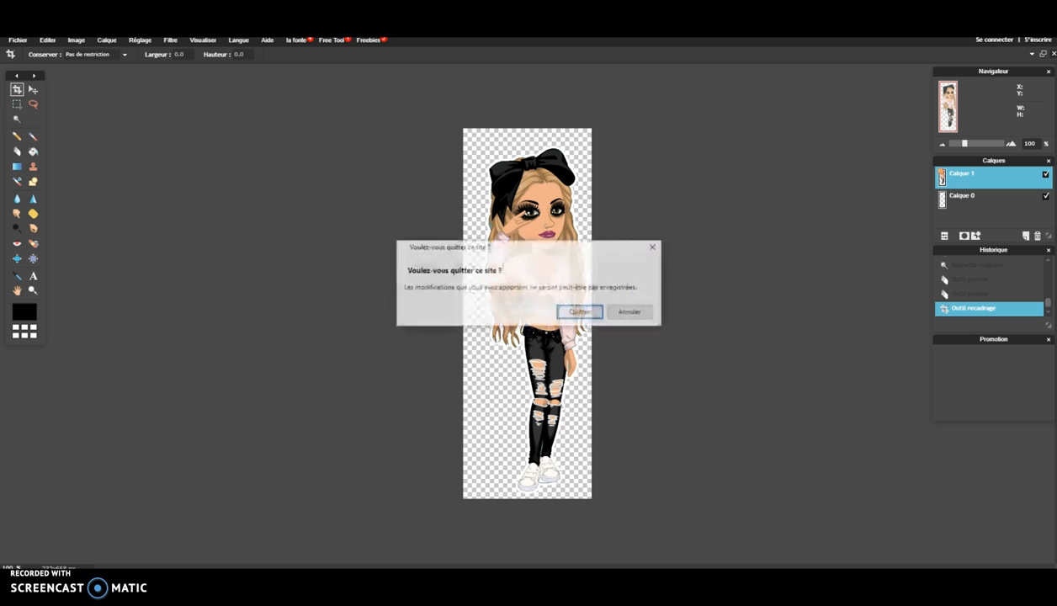
- Leave Pixlr and create a PicMonkey custom-size design of 2560 × 1440 pixels
{"action": "left_click", "coordinate": [576, 310]}
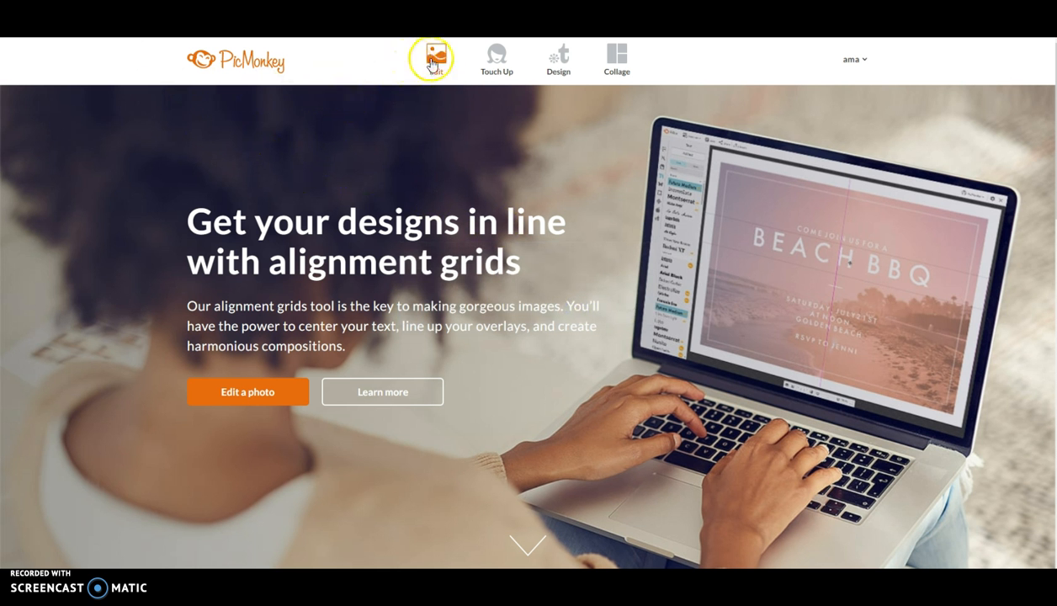
{"action": "mouse_move", "coordinate": [562, 63]}
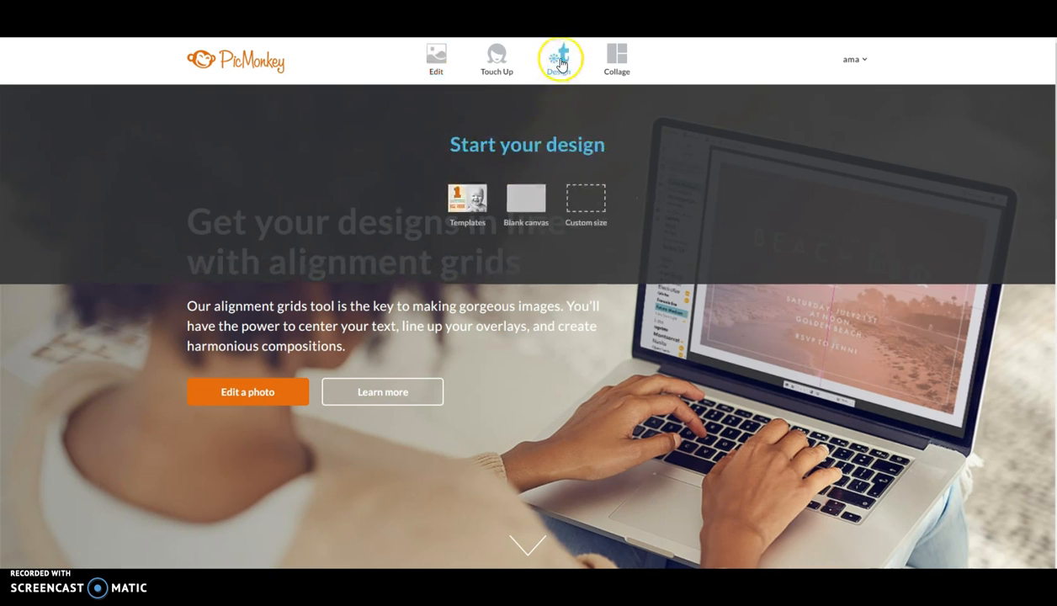
{"action": "left_click", "coordinate": [584, 202]}
{"action": "left_click_drag", "start_coordinate": [437, 202], "coordinate": [376, 211]}
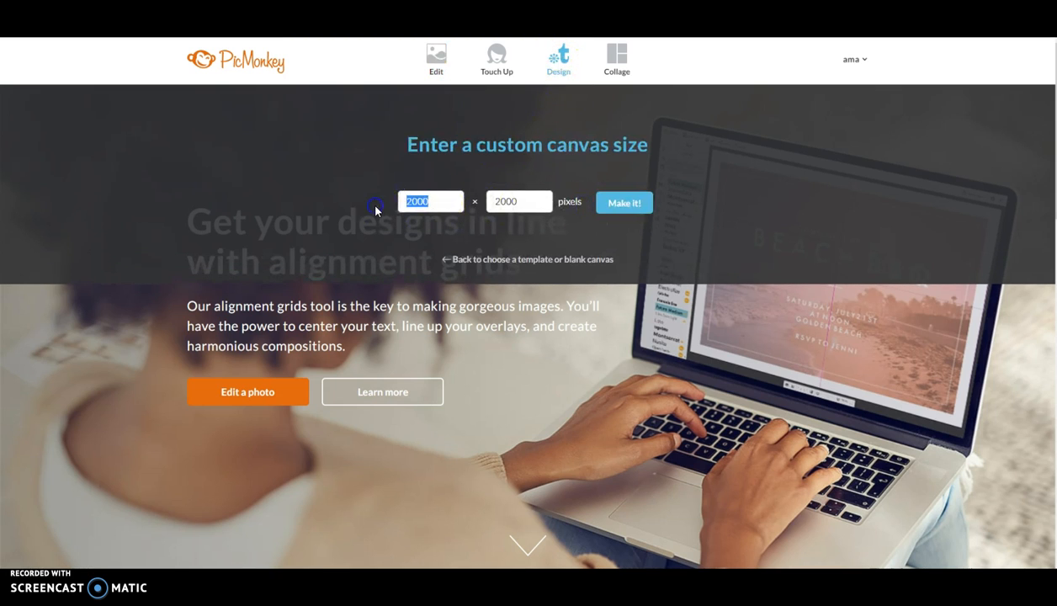
{"action": "type", "text": "60"}
{"action": "left_click_drag", "start_coordinate": [539, 208], "coordinate": [460, 201]}
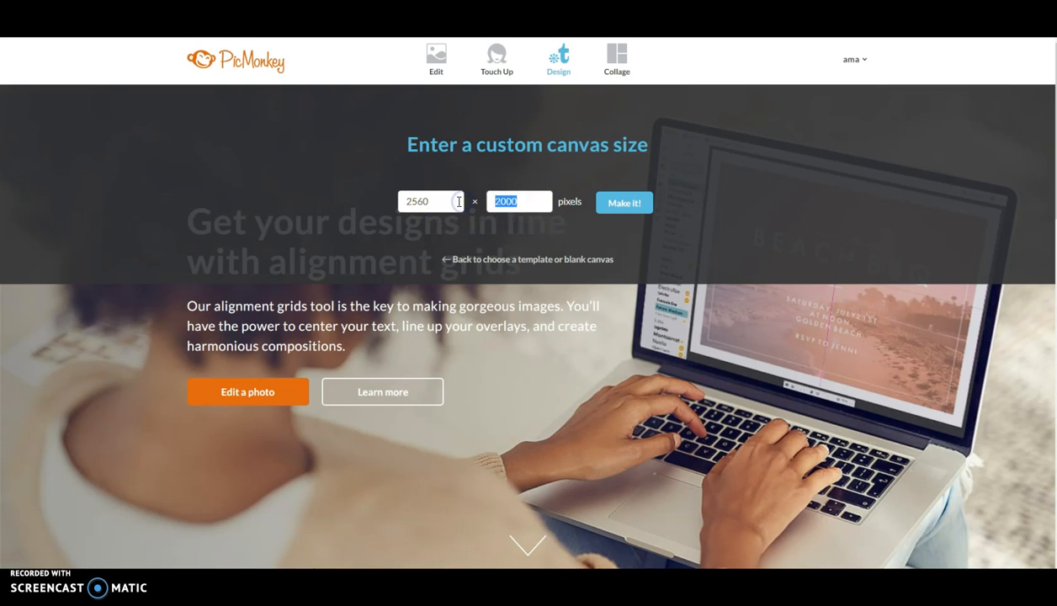
{"action": "type", "text": "1440"}
{"action": "left_click", "coordinate": [623, 204]}
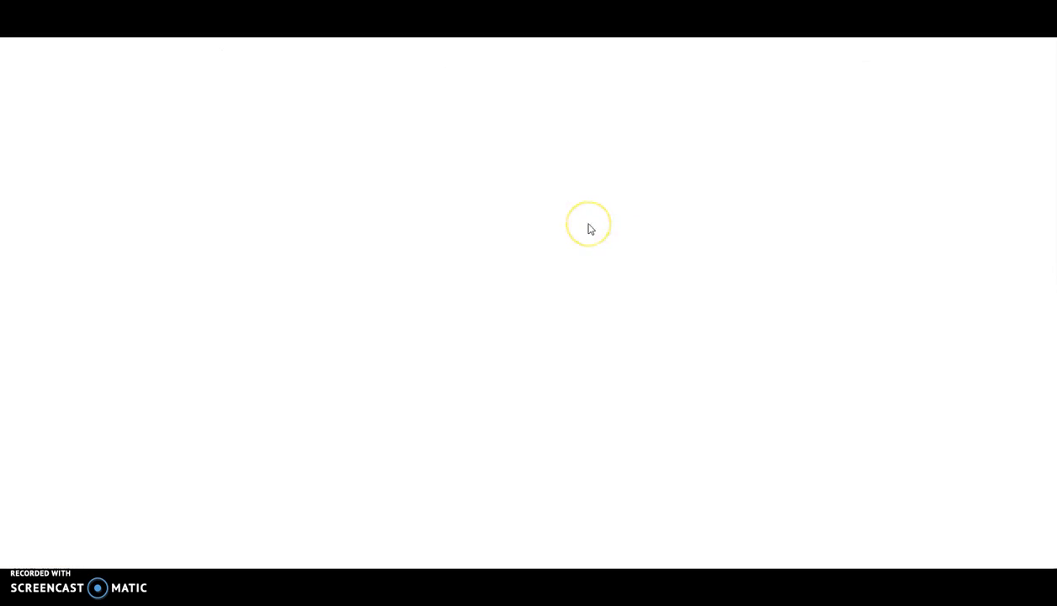
- Choose Overlays > Add your own > My computer and navigate to the IMAGES PNG folder
{"action": "left_click", "coordinate": [589, 211]}
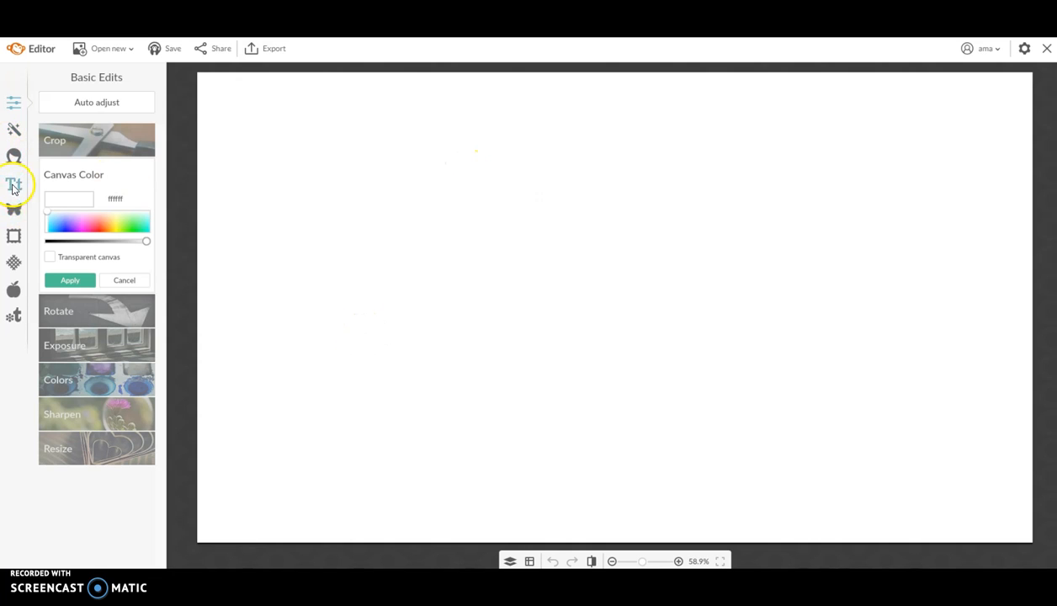
{"action": "left_click", "coordinate": [13, 212]}
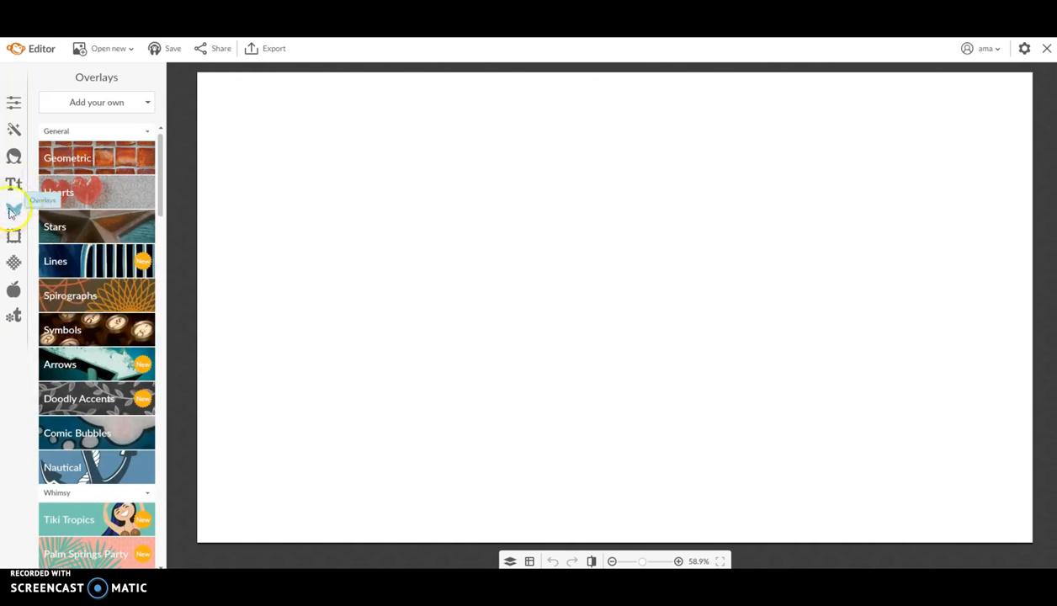
{"action": "left_click", "coordinate": [104, 101]}
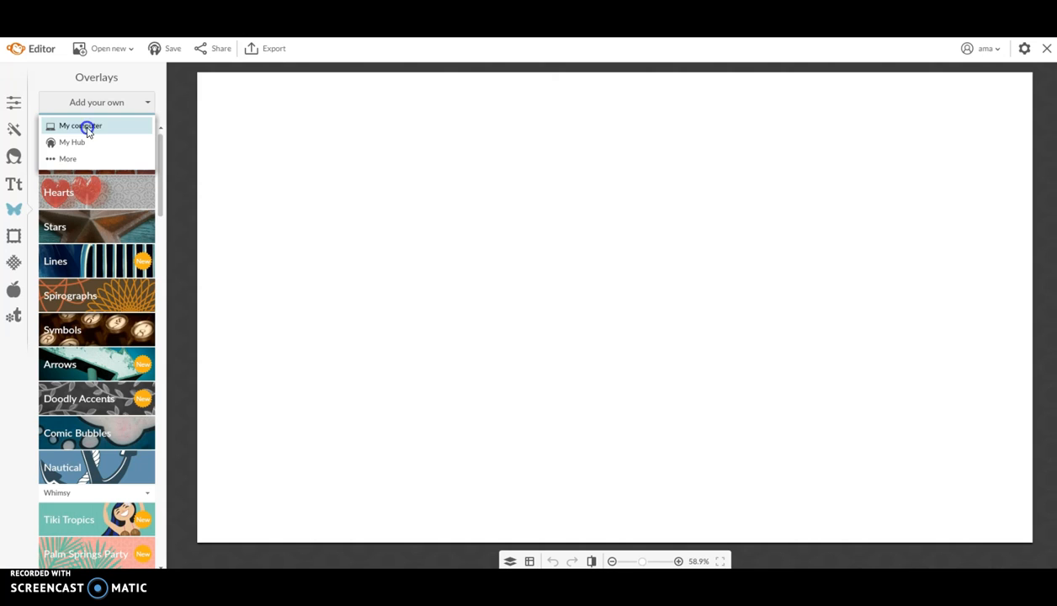
{"action": "left_click", "coordinate": [85, 125]}
{"action": "left_click", "coordinate": [186, 121]}
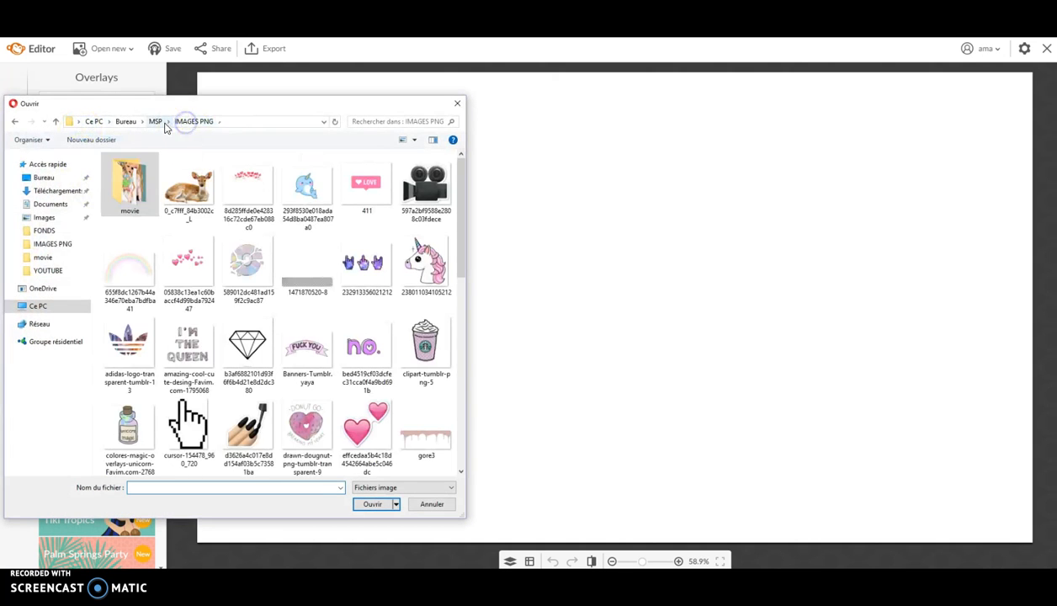
- Load the ss sky image from the MSP > FONDS folder as an overlay
{"action": "left_click", "coordinate": [160, 122]}
{"action": "double_click", "coordinate": [202, 187]}
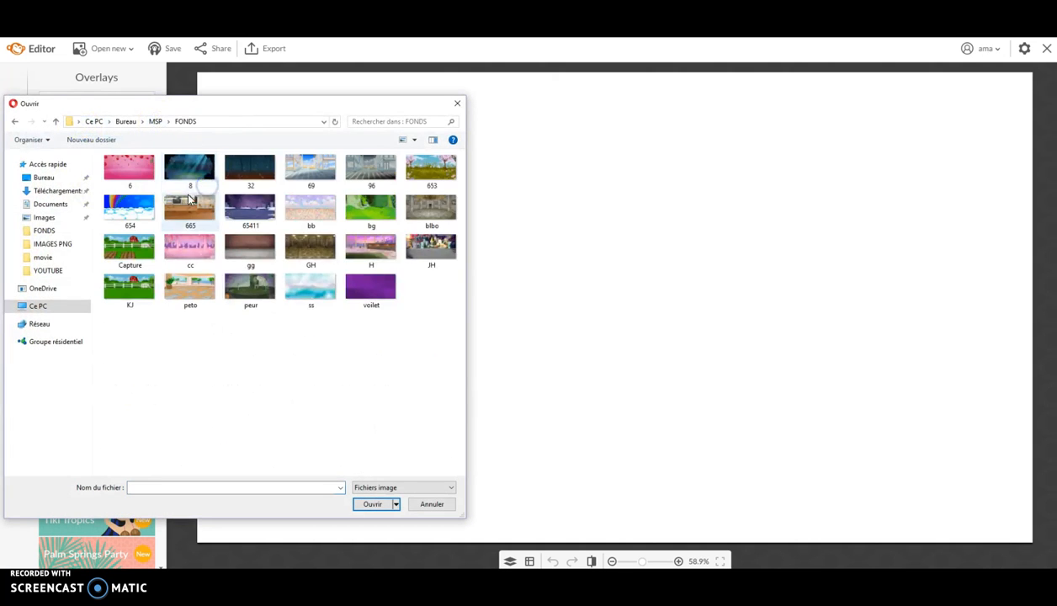
{"action": "double_click", "coordinate": [333, 309]}
- Resize the sky image to cover the whole canvas, then flatten it into the background
{"action": "left_click_drag", "start_coordinate": [511, 257], "coordinate": [322, 141]}
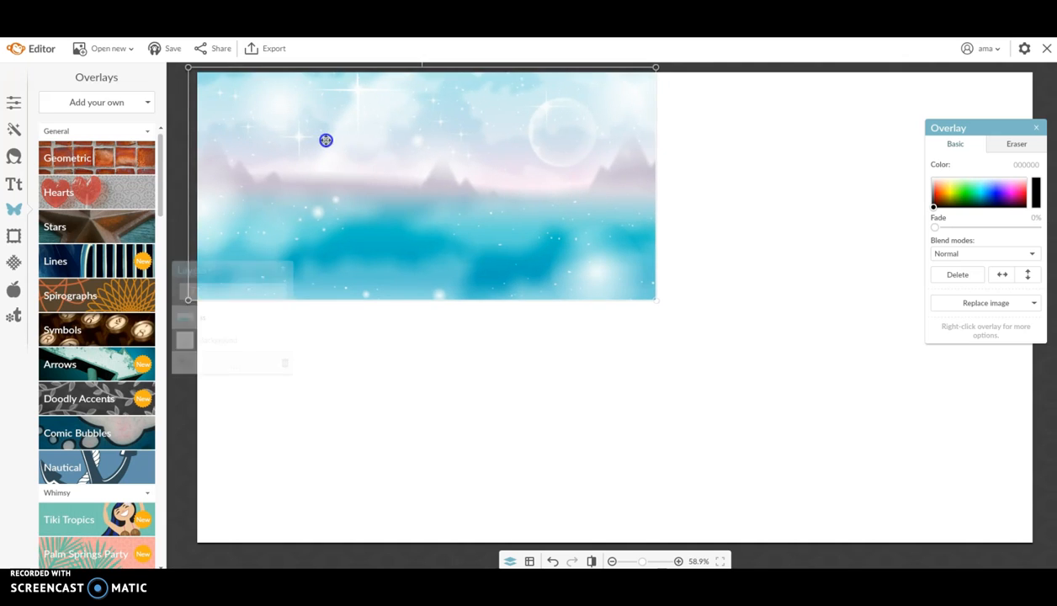
{"action": "left_click", "coordinate": [655, 306]}
{"action": "left_click", "coordinate": [655, 305]}
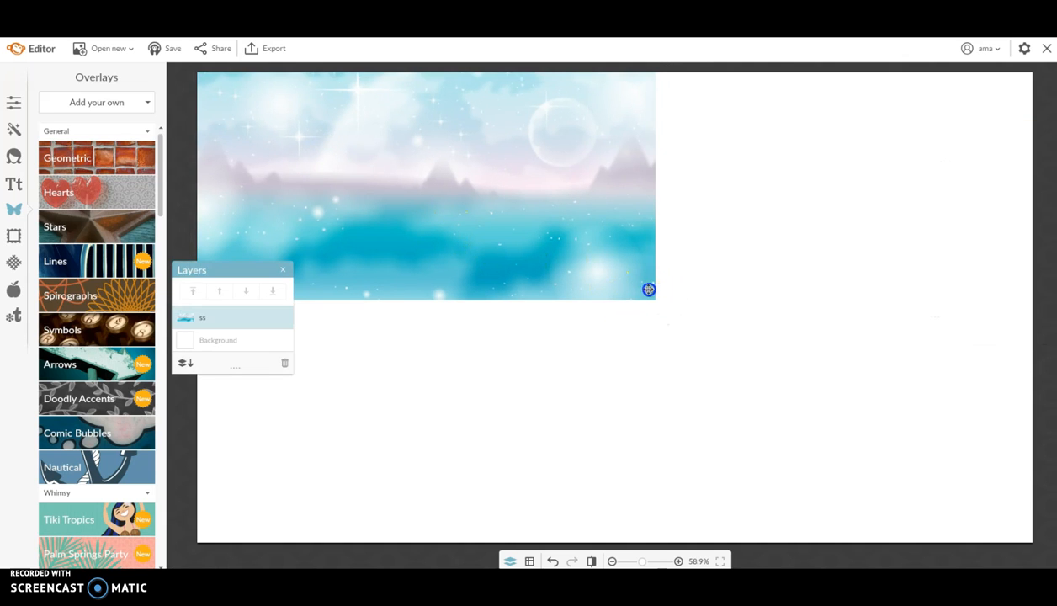
{"action": "left_click_drag", "start_coordinate": [658, 300], "coordinate": [1052, 532]}
{"action": "left_click_drag", "start_coordinate": [750, 332], "coordinate": [672, 316]}
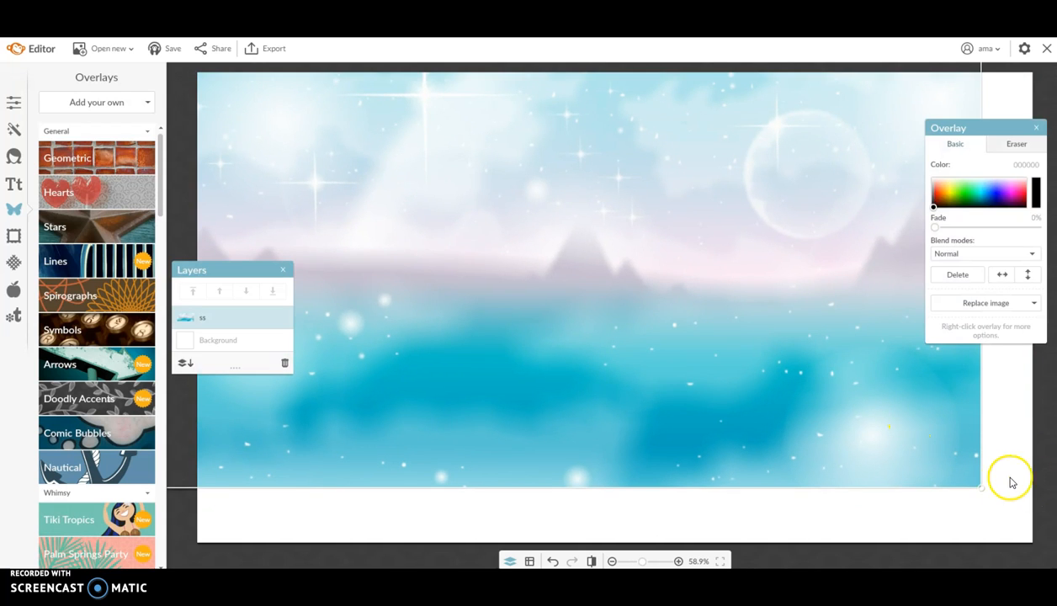
{"action": "left_click_drag", "start_coordinate": [985, 487], "coordinate": [1050, 532]}
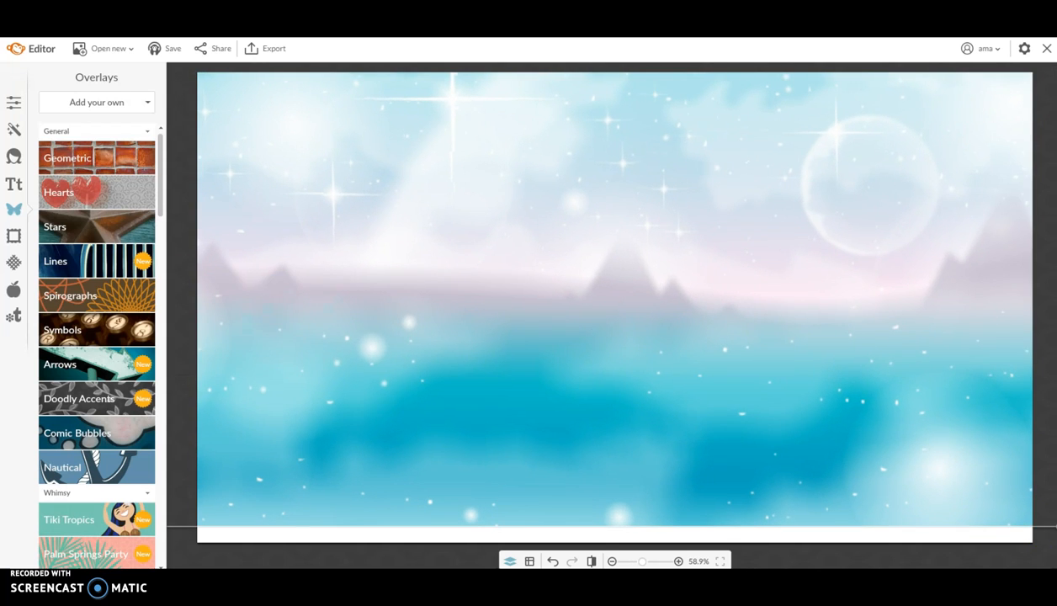
{"action": "left_click_drag", "start_coordinate": [862, 420], "coordinate": [802, 432]}
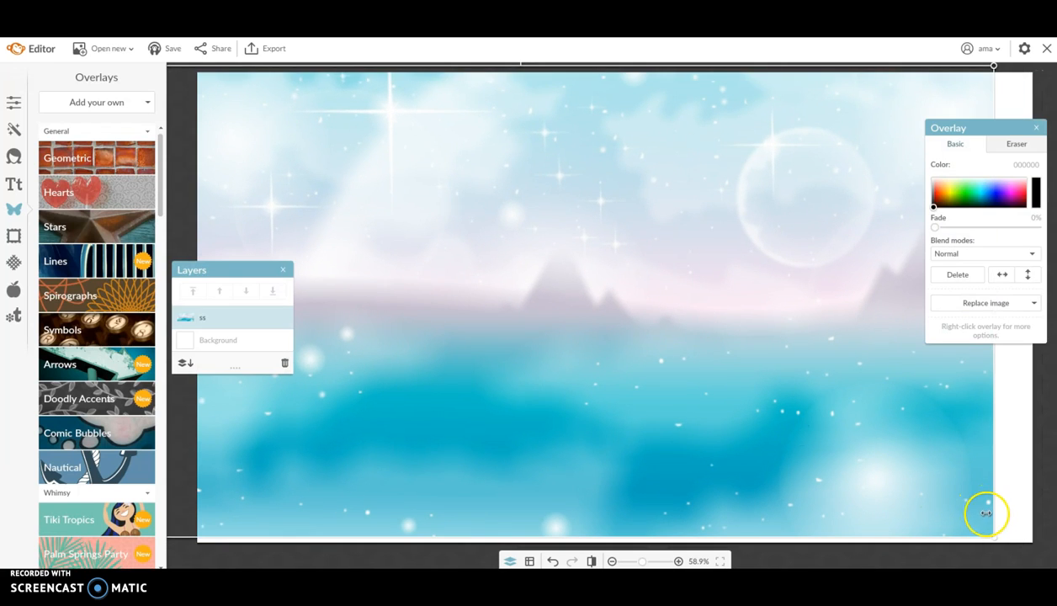
{"action": "left_click_drag", "start_coordinate": [994, 536], "coordinate": [1053, 565]}
{"action": "left_click_drag", "start_coordinate": [734, 441], "coordinate": [758, 440]}
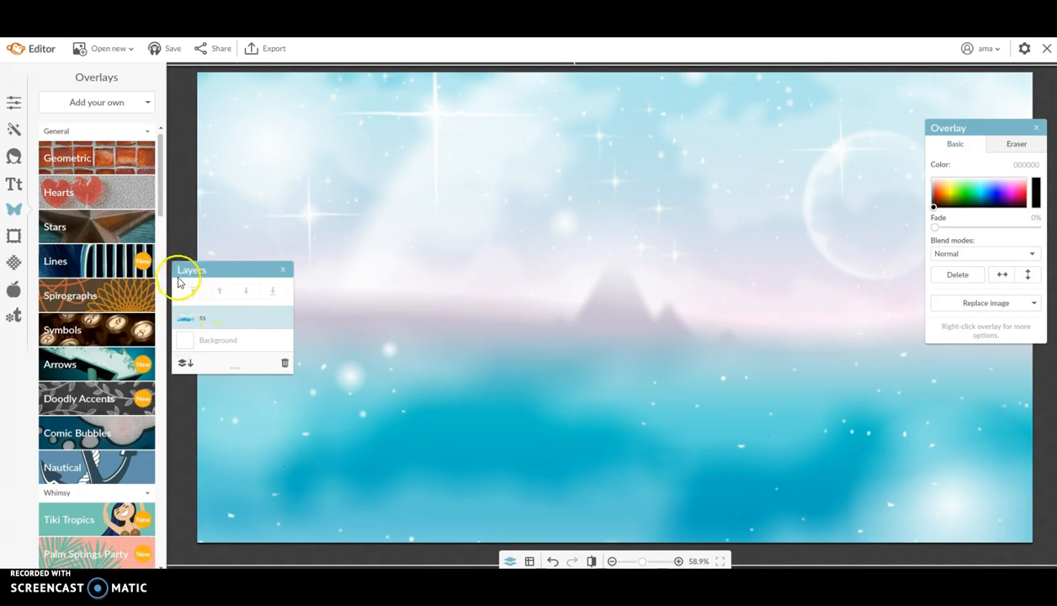
{"action": "left_click", "coordinate": [185, 364]}
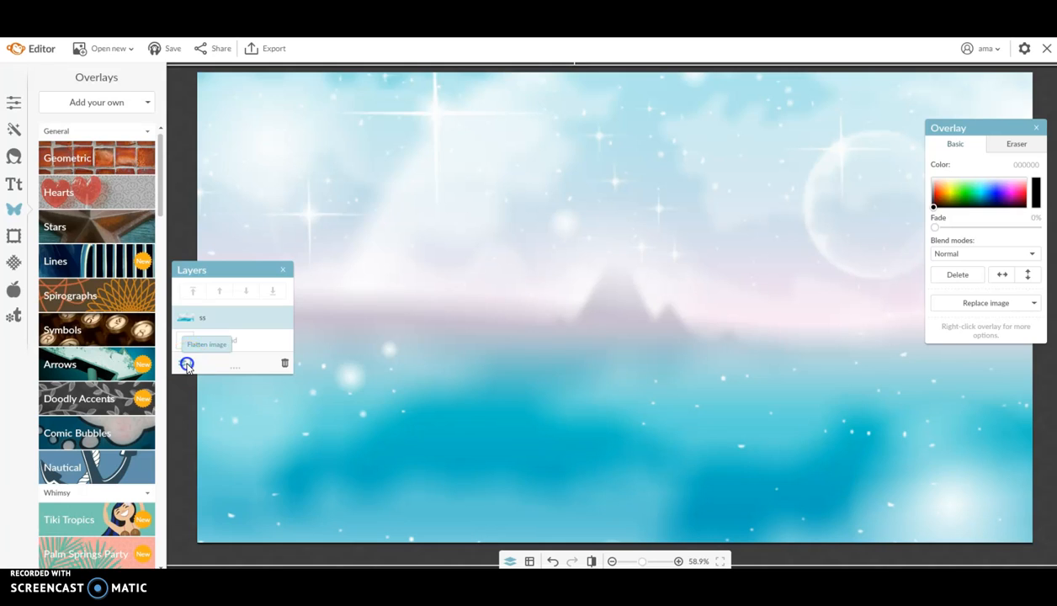
{"action": "left_click_drag", "start_coordinate": [226, 270], "coordinate": [106, 269]}
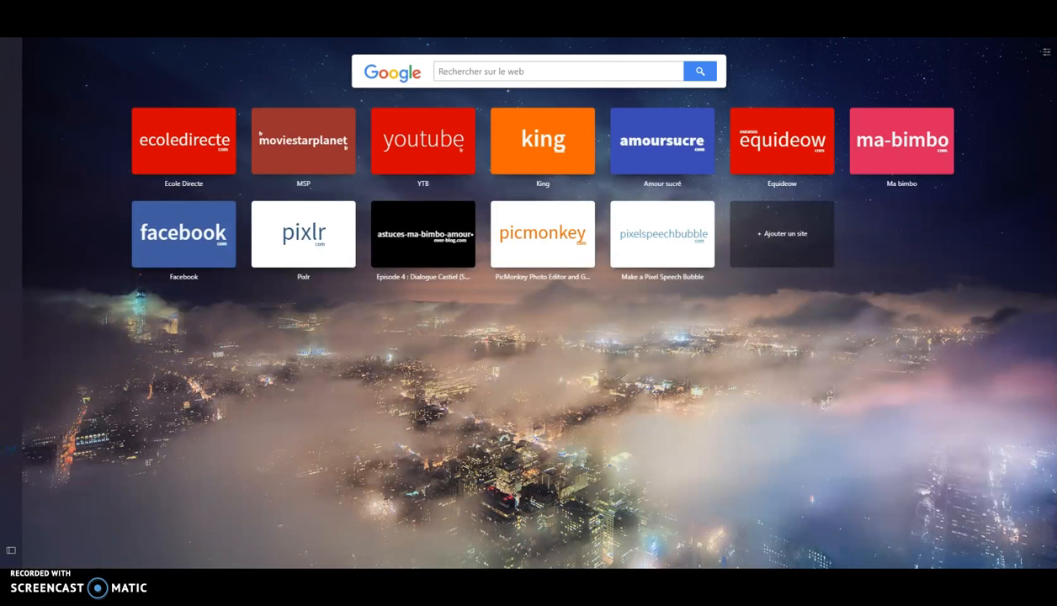
- Search Google Images for 'png instagram icon', then open a File Explorer window
{"action": "type", "text": "png"}
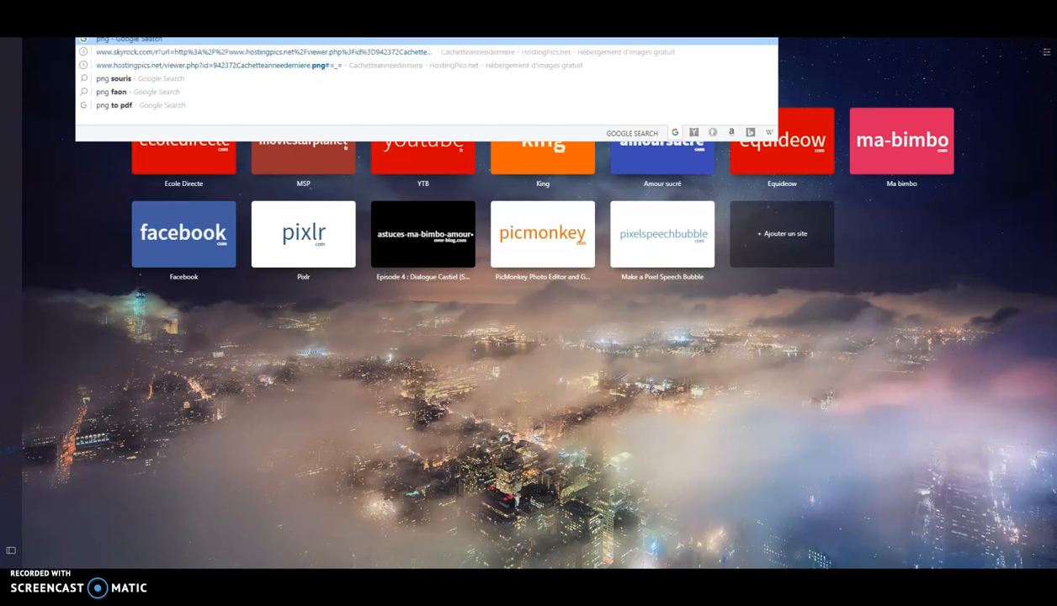
{"action": "type", "text": " i"}
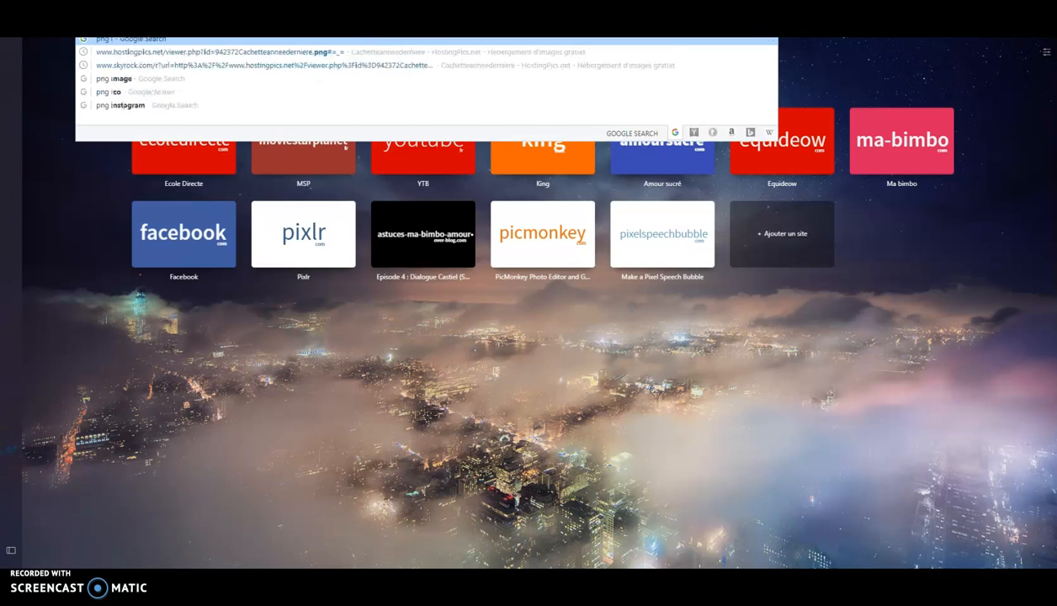
{"action": "type", "text": "nstagram icon"}
{"action": "key", "text": "Return"}
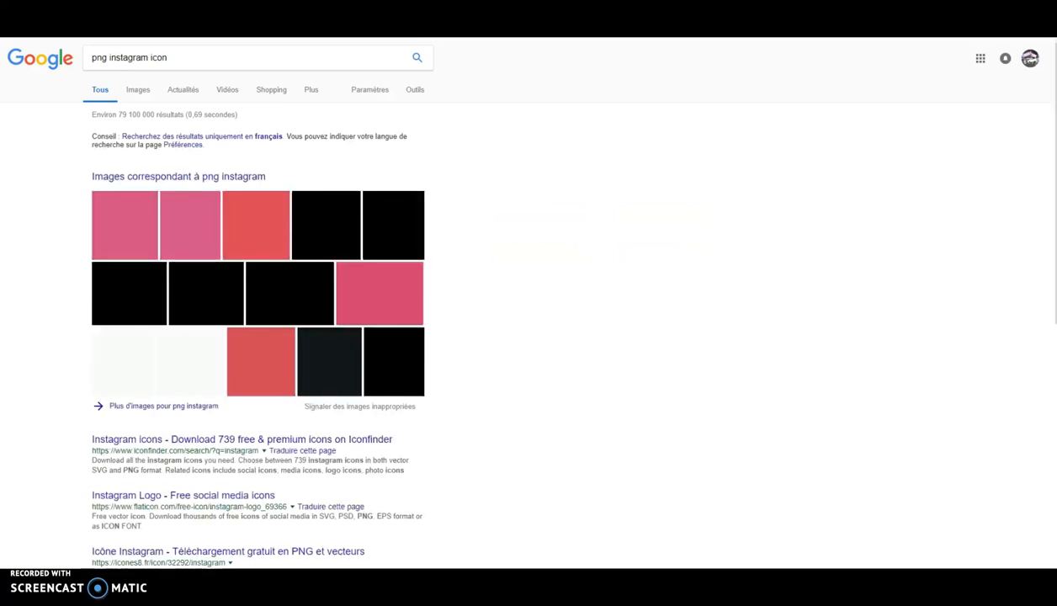
{"action": "left_click", "coordinate": [139, 89]}
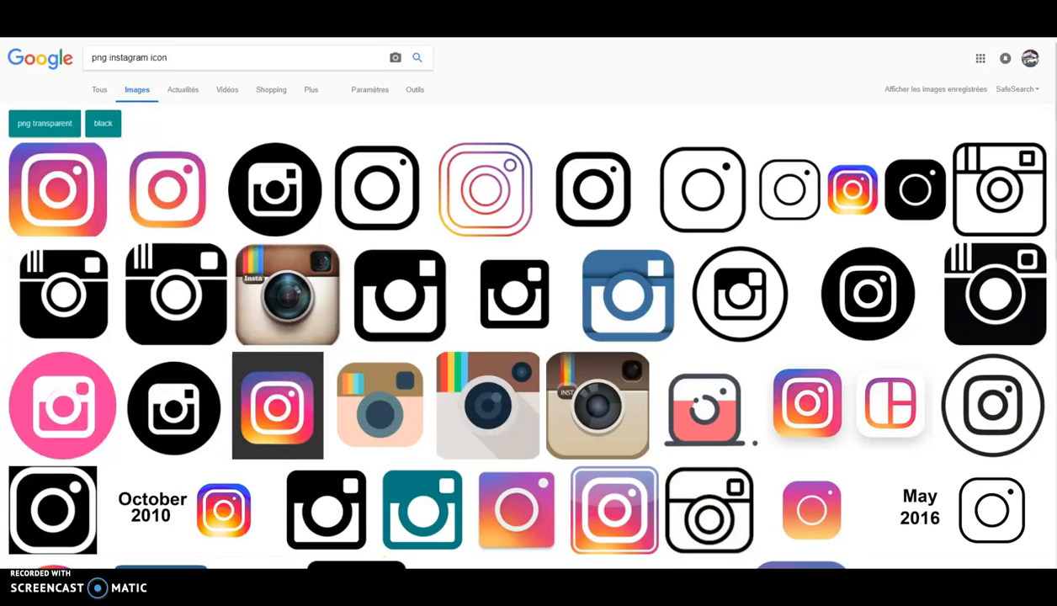
{"action": "key", "text": "super+e"}
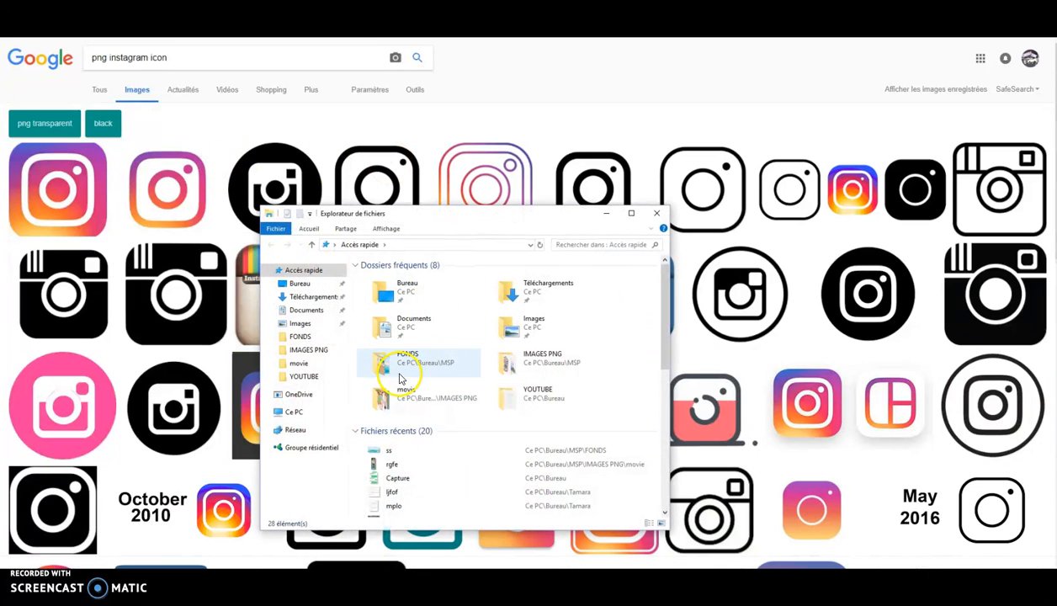
- Browse the saved pictures in the IMAGES PNG folder, then close File Explorer
{"action": "left_click", "coordinate": [308, 349]}
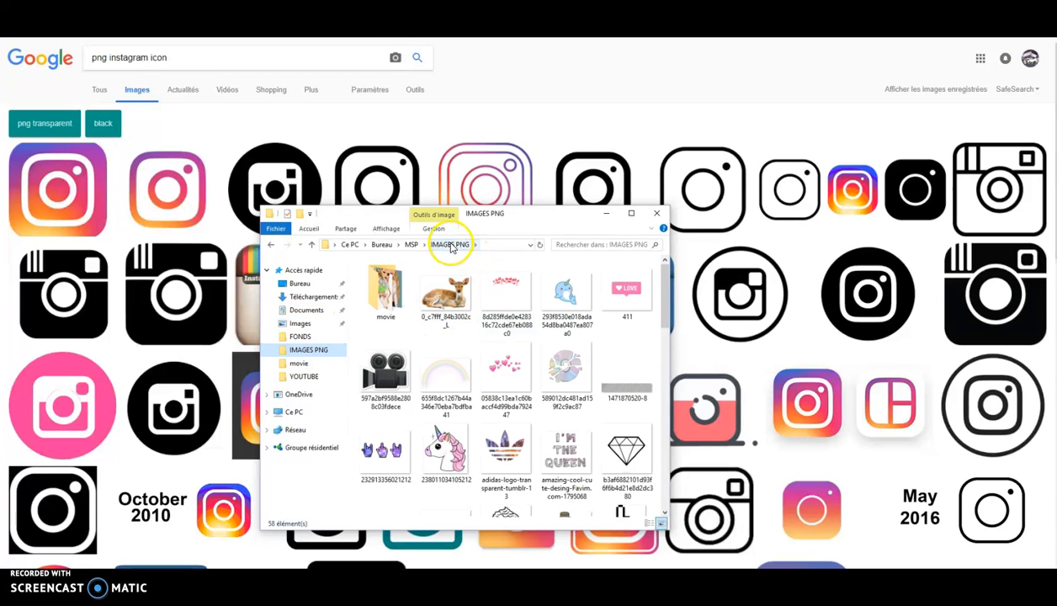
{"action": "scroll", "coordinate": [542, 346], "scroll_direction": "down", "scroll_amount": 10}
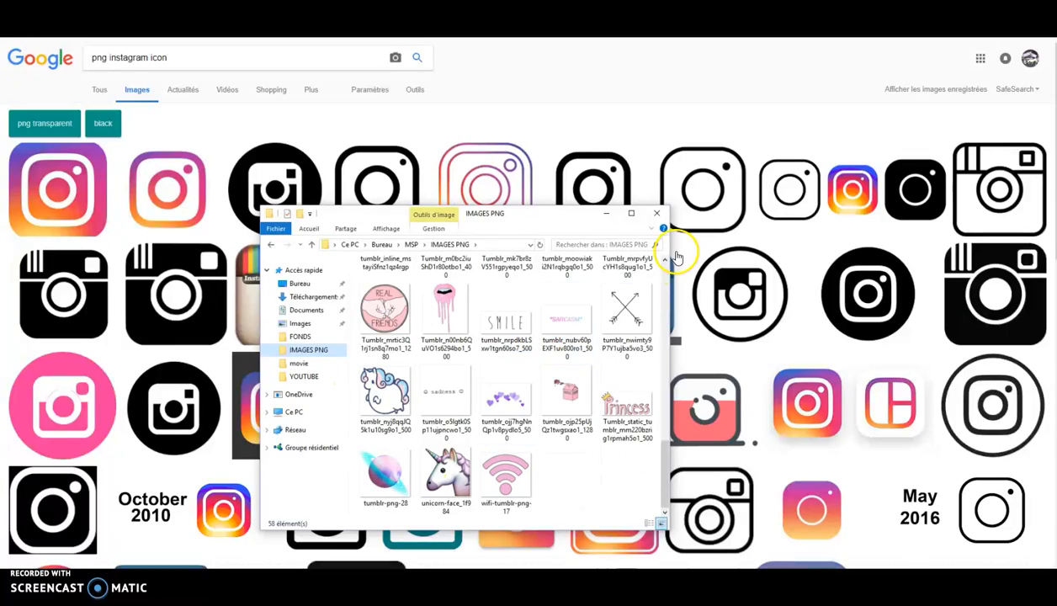
{"action": "left_click", "coordinate": [657, 213]}
{"action": "scroll", "coordinate": [522, 286], "scroll_direction": "down", "scroll_amount": 8}
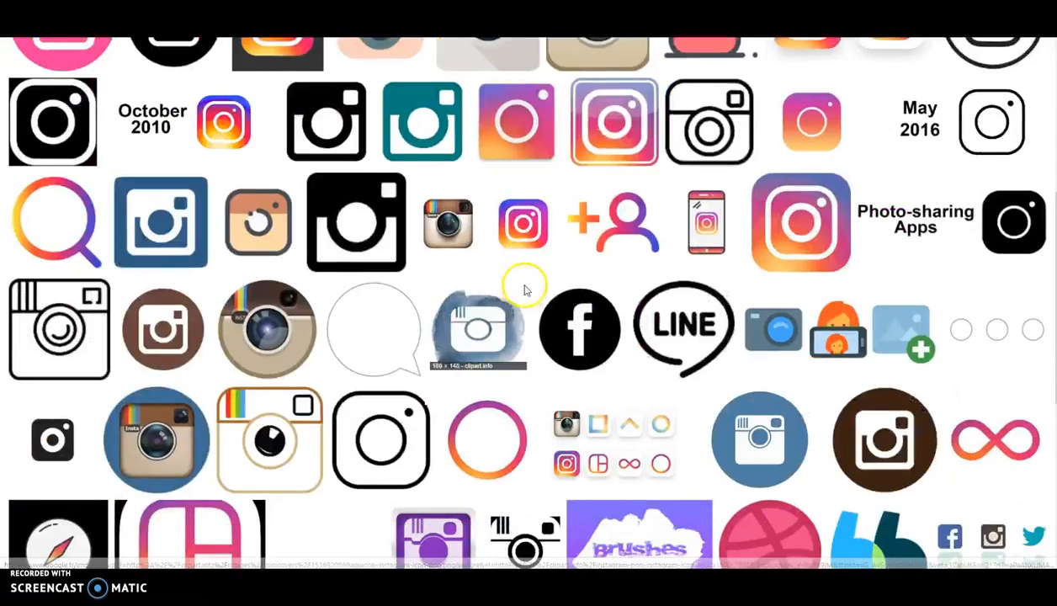
{"action": "scroll", "coordinate": [606, 122], "scroll_direction": "up", "scroll_amount": 4}
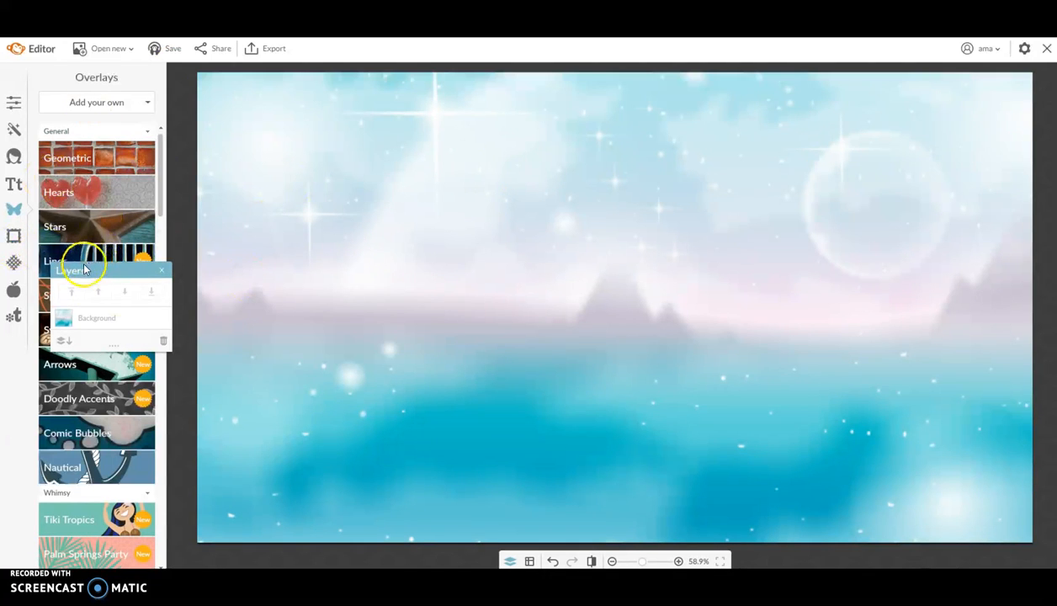
- Add the rgfe character picture from MSP > IMAGES PNG > movie as an overlay
{"action": "left_click", "coordinate": [78, 102]}
{"action": "left_click", "coordinate": [81, 125]}
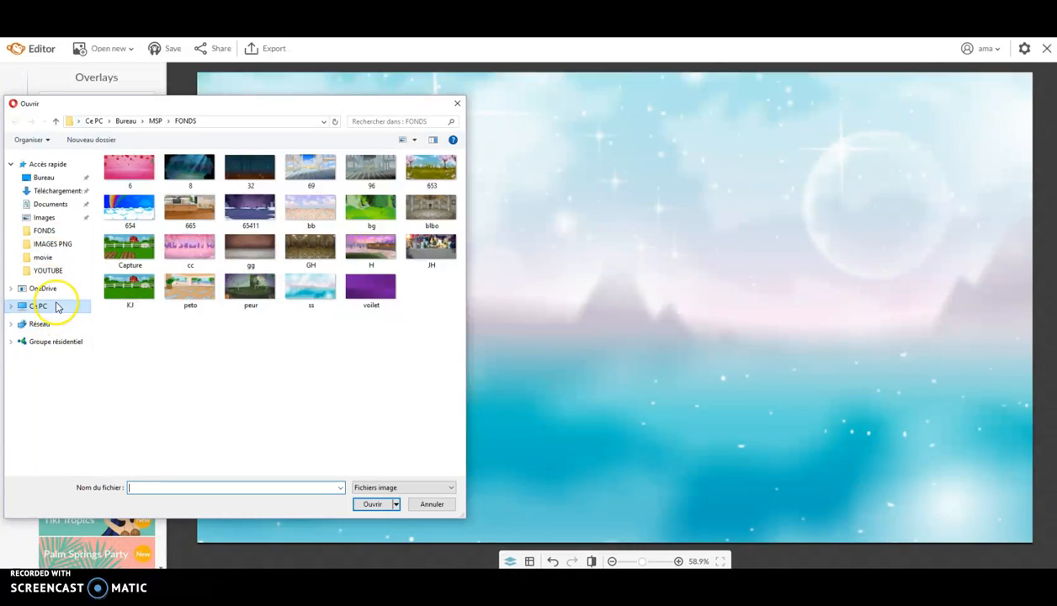
{"action": "left_click", "coordinate": [155, 122]}
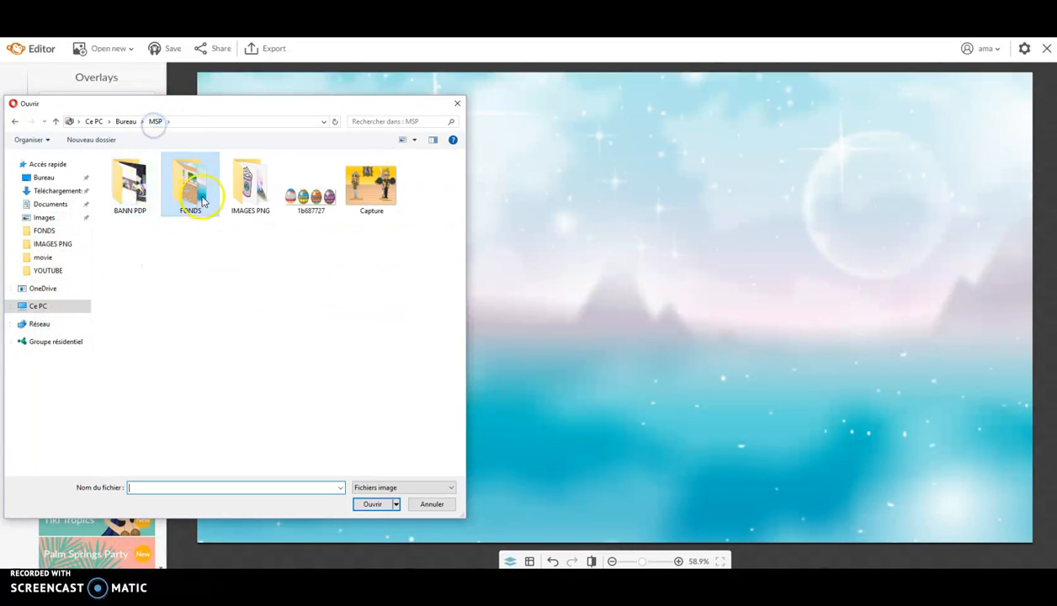
{"action": "double_click", "coordinate": [250, 187]}
{"action": "double_click", "coordinate": [137, 193]}
{"action": "double_click", "coordinate": [311, 202]}
- Enlarge the rgfe character and reposition it on the canvas
{"action": "left_click_drag", "start_coordinate": [656, 278], "coordinate": [336, 241]}
{"action": "left_click", "coordinate": [368, 459]}
{"action": "left_click", "coordinate": [306, 394]}
{"action": "left_click_drag", "start_coordinate": [361, 453], "coordinate": [638, 557]}
{"action": "left_click_drag", "start_coordinate": [315, 300], "coordinate": [282, 261]}
{"action": "left_click_drag", "start_coordinate": [372, 560], "coordinate": [383, 587]}
{"action": "left_click_drag", "start_coordinate": [265, 256], "coordinate": [284, 370]}
{"action": "left_click_drag", "start_coordinate": [405, 182], "coordinate": [567, 49]}
{"action": "left_click", "coordinate": [420, 243]}
{"action": "mouse_move", "coordinate": [367, 279]}
{"action": "left_mouse_down"}
{"action": "mouse_move", "coordinate": [351, 293]}
{"action": "mouse_move", "coordinate": [370, 293]}
{"action": "left_mouse_up"}
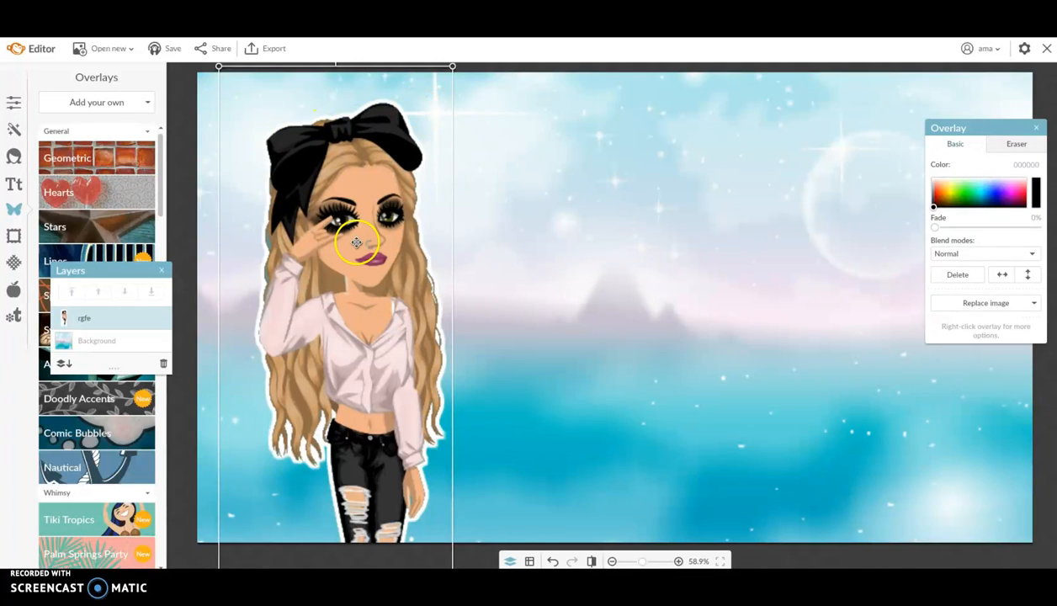
- Mirror the character horizontally and set it, enlarged, against the canvas's right edge
{"action": "left_click", "coordinate": [1002, 276]}
{"action": "left_click_drag", "start_coordinate": [394, 299], "coordinate": [926, 329]}
{"action": "left_click_drag", "start_coordinate": [825, 121], "coordinate": [830, 192]}
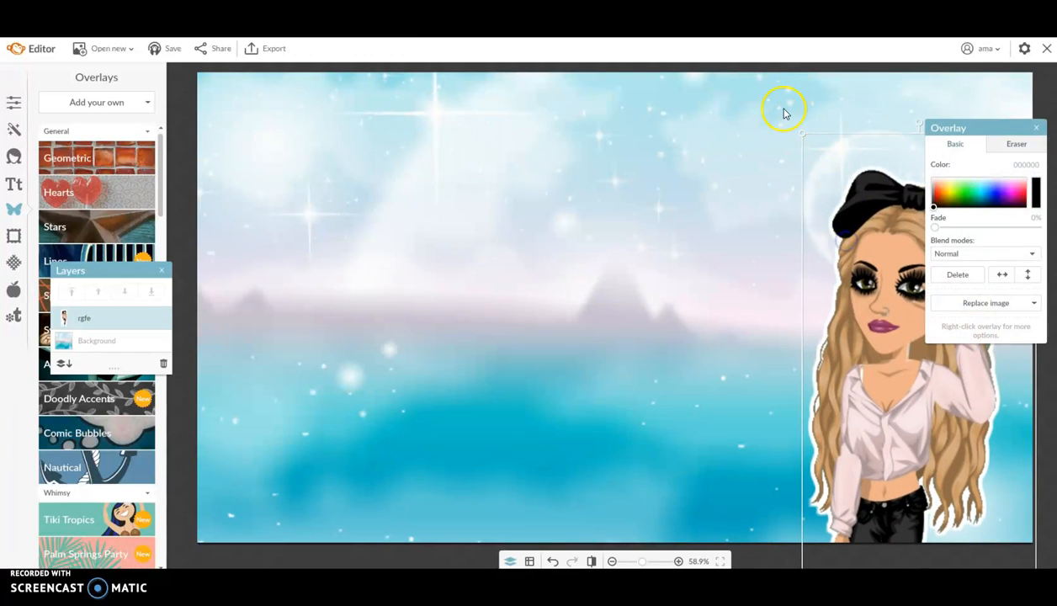
{"action": "left_click_drag", "start_coordinate": [801, 134], "coordinate": [706, 55]}
{"action": "mouse_move", "coordinate": [862, 298]}
{"action": "left_mouse_down"}
{"action": "mouse_move", "coordinate": [861, 284]}
{"action": "mouse_move", "coordinate": [875, 293]}
{"action": "left_mouse_up"}
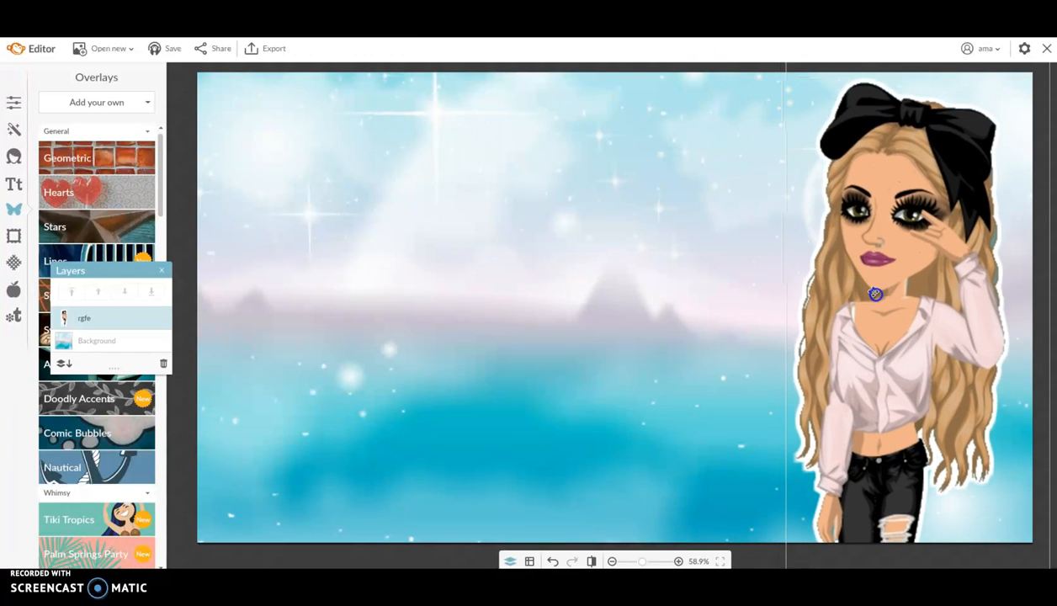
{"action": "left_click", "coordinate": [600, 385]}
{"action": "left_click_drag", "start_coordinate": [113, 274], "coordinate": [79, 427]}
{"action": "left_click", "coordinate": [92, 165]}
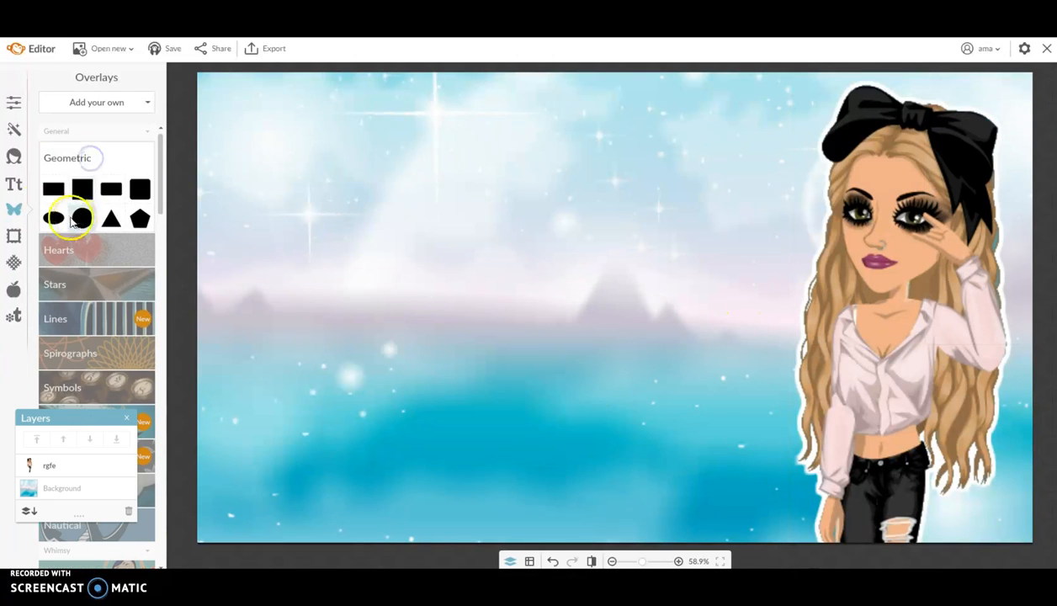
- Add a black rectangle and shape it into a thin, slightly tilted bar near the top
{"action": "left_click", "coordinate": [52, 191]}
{"action": "left_click_drag", "start_coordinate": [585, 305], "coordinate": [379, 291]}
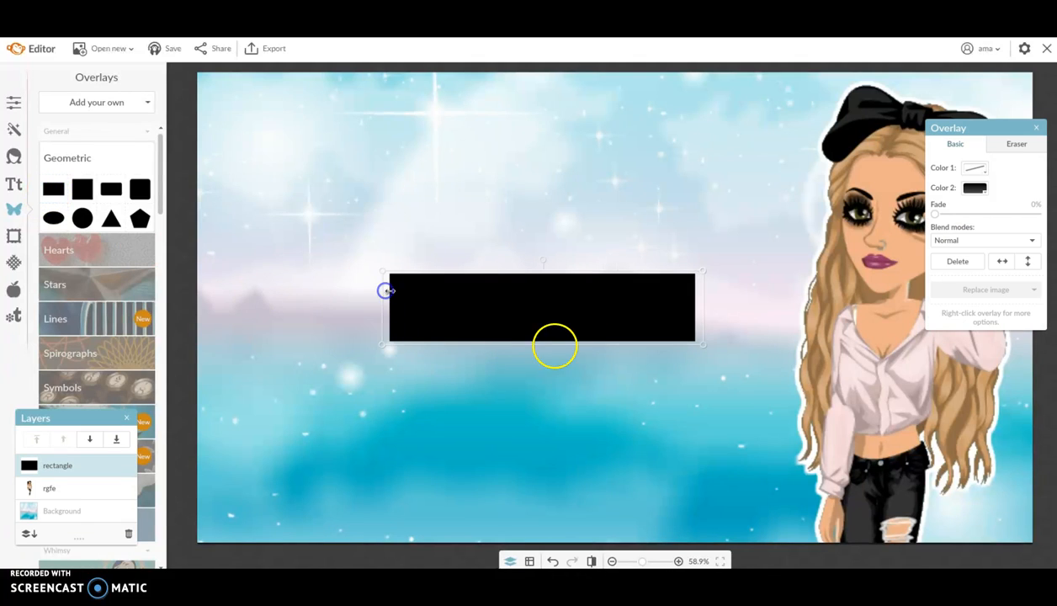
{"action": "mouse_move", "coordinate": [578, 348]}
{"action": "left_mouse_down"}
{"action": "mouse_move", "coordinate": [579, 333]}
{"action": "mouse_move", "coordinate": [578, 345]}
{"action": "left_mouse_up"}
{"action": "mouse_move", "coordinate": [541, 260]}
{"action": "left_mouse_down"}
{"action": "mouse_move", "coordinate": [515, 258]}
{"action": "mouse_move", "coordinate": [531, 250]}
{"action": "left_mouse_up"}
{"action": "left_click_drag", "start_coordinate": [559, 288], "coordinate": [502, 203]}
{"action": "left_click_drag", "start_coordinate": [506, 252], "coordinate": [505, 240]}
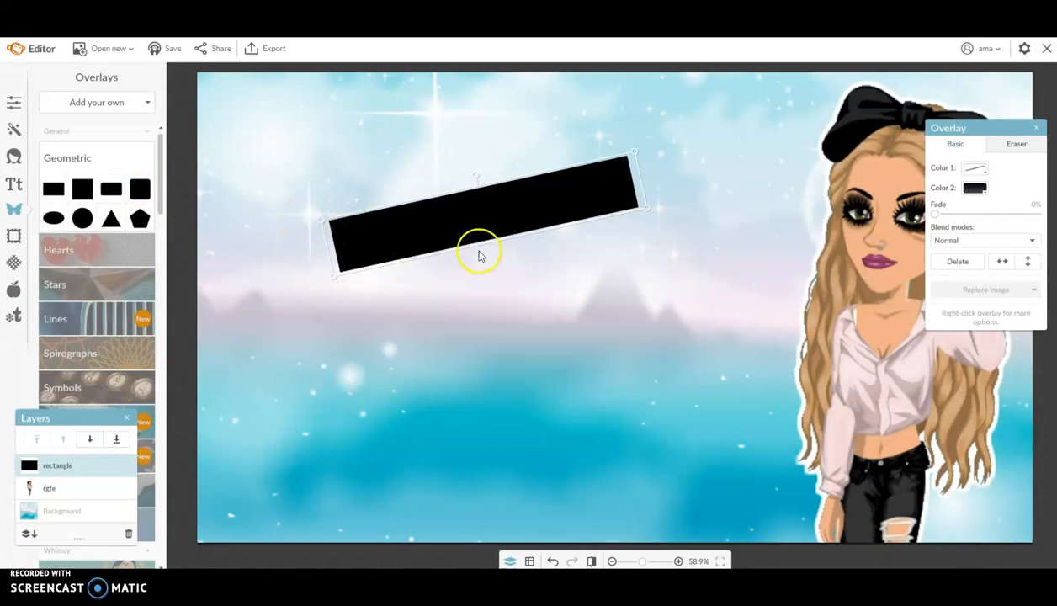
- Duplicate the bar and place the copy below it, tilted down-right
{"action": "right_click", "coordinate": [437, 230]}
{"action": "left_click", "coordinate": [483, 327]}
{"action": "left_click_drag", "start_coordinate": [474, 267], "coordinate": [498, 347]}
{"action": "left_click", "coordinate": [521, 299]}
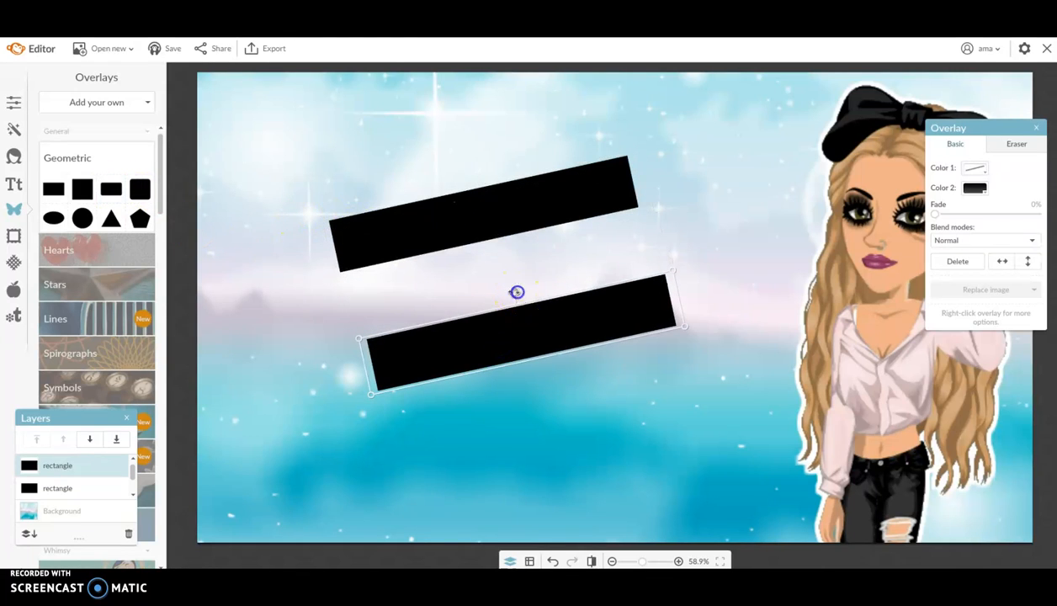
{"action": "left_click_drag", "start_coordinate": [517, 292], "coordinate": [526, 297]}
{"action": "left_click_drag", "start_coordinate": [511, 345], "coordinate": [513, 357]}
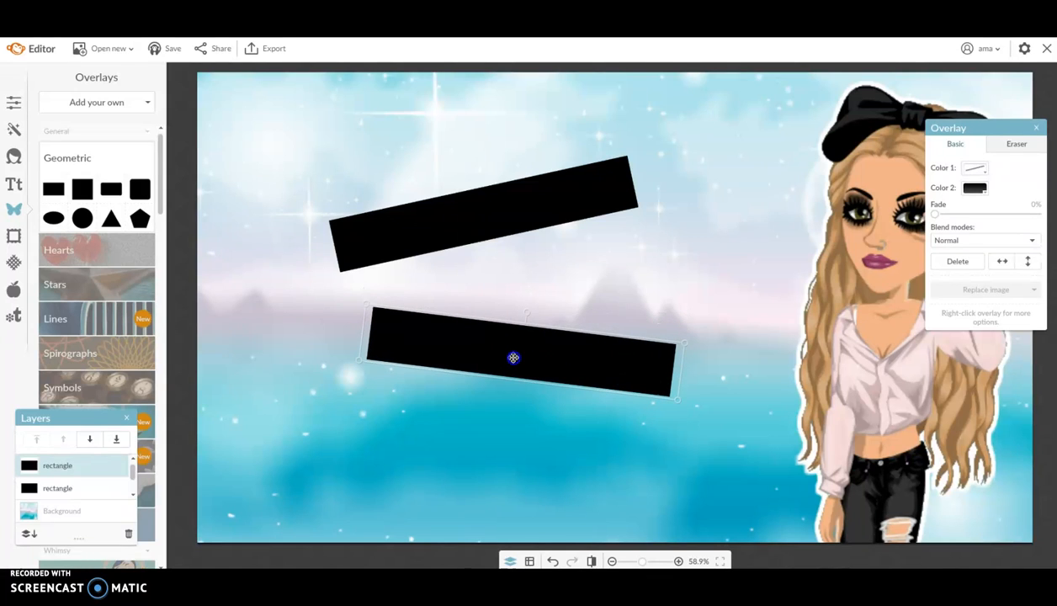
{"action": "left_click", "coordinate": [233, 295]}
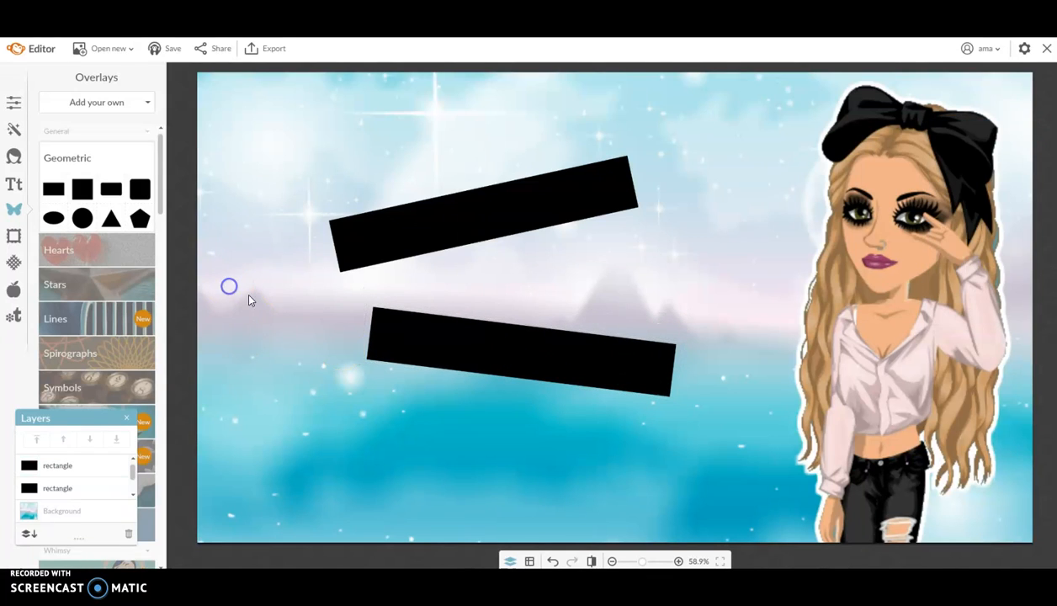
- Make a white copy of the upper bar over its black shadow, fading the shadows to about 15%
{"action": "right_click", "coordinate": [443, 242]}
{"action": "left_click", "coordinate": [474, 357]}
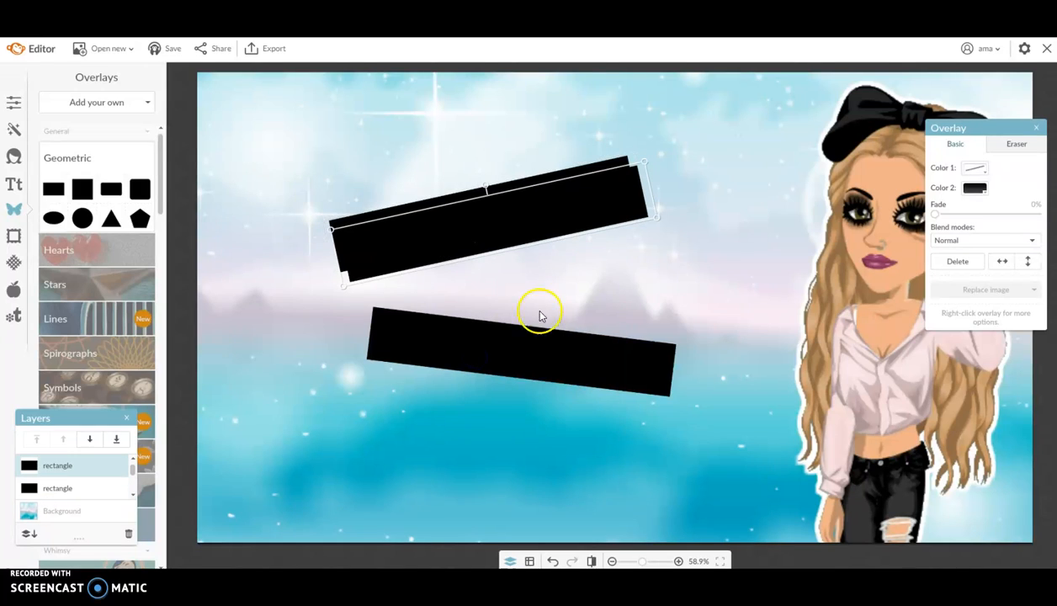
{"action": "left_click", "coordinate": [976, 191]}
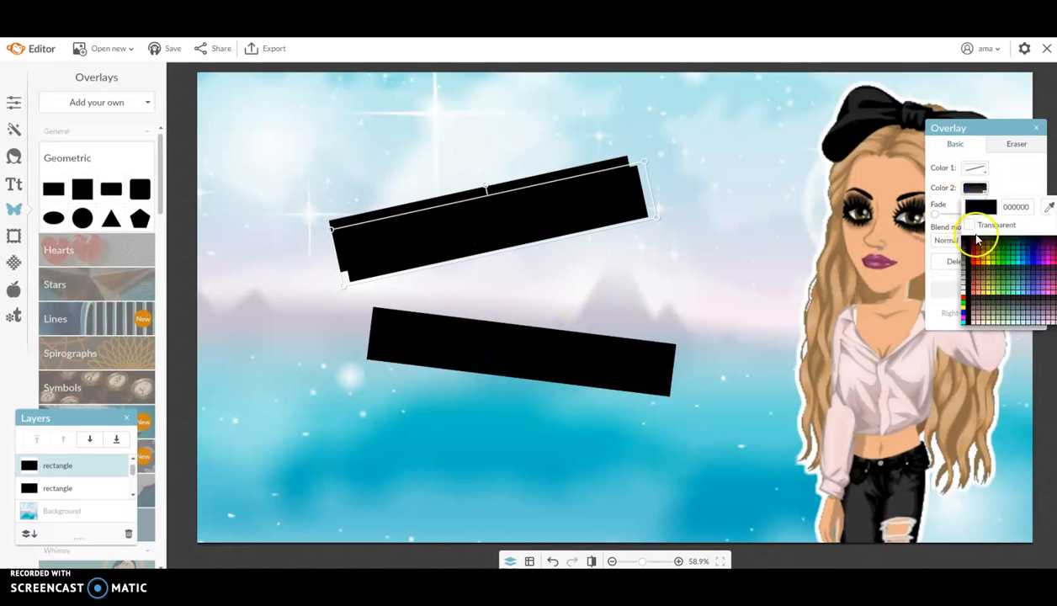
{"action": "left_click", "coordinate": [964, 293]}
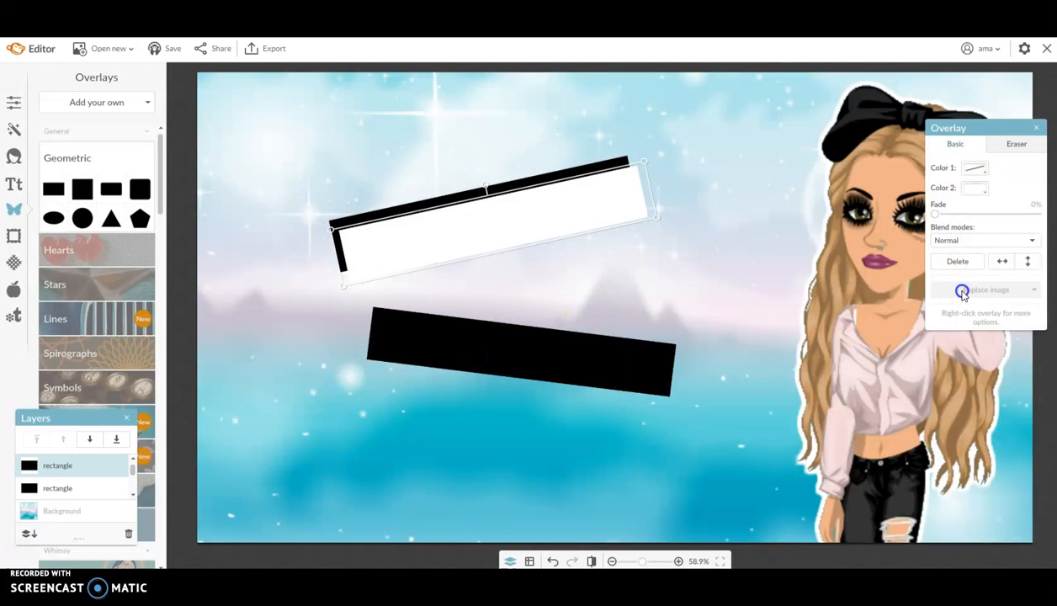
{"action": "left_click_drag", "start_coordinate": [514, 220], "coordinate": [495, 200]}
{"action": "left_click", "coordinate": [509, 236]}
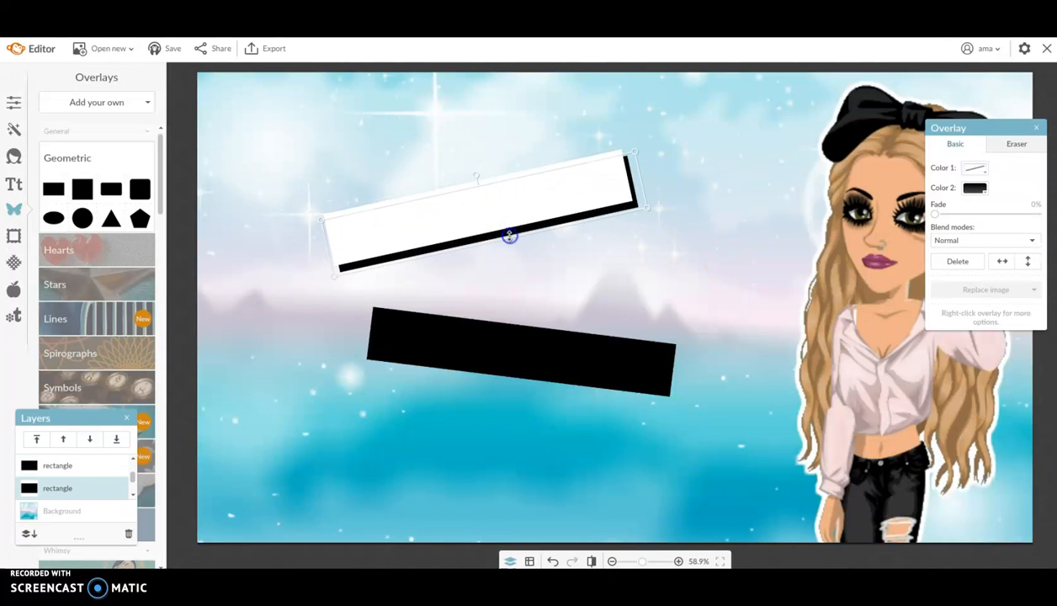
{"action": "left_click_drag", "start_coordinate": [934, 216], "coordinate": [980, 218]}
{"action": "left_click", "coordinate": [600, 364]}
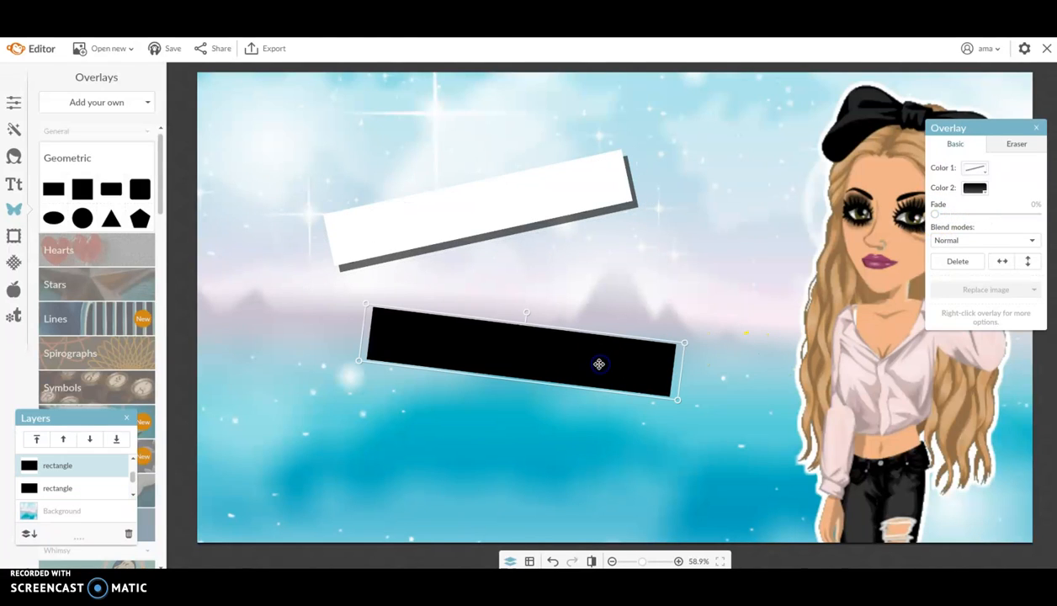
{"action": "left_click_drag", "start_coordinate": [936, 216], "coordinate": [973, 219]}
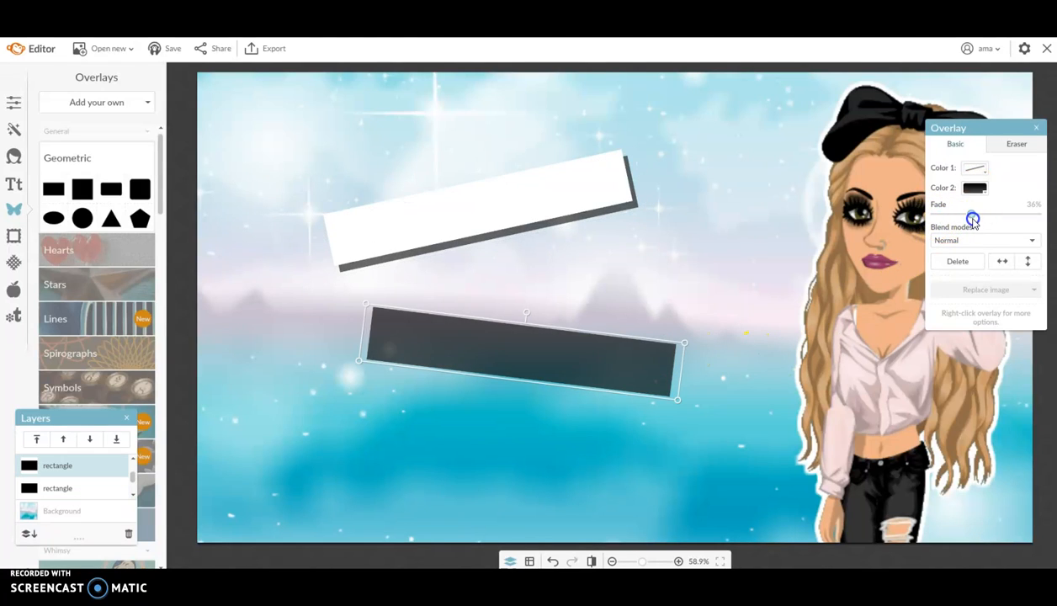
- Duplicate the lower dark bar, set Fade to 0% and colour white, offset from its shadow
{"action": "right_click", "coordinate": [535, 361]}
{"action": "left_click", "coordinate": [583, 479]}
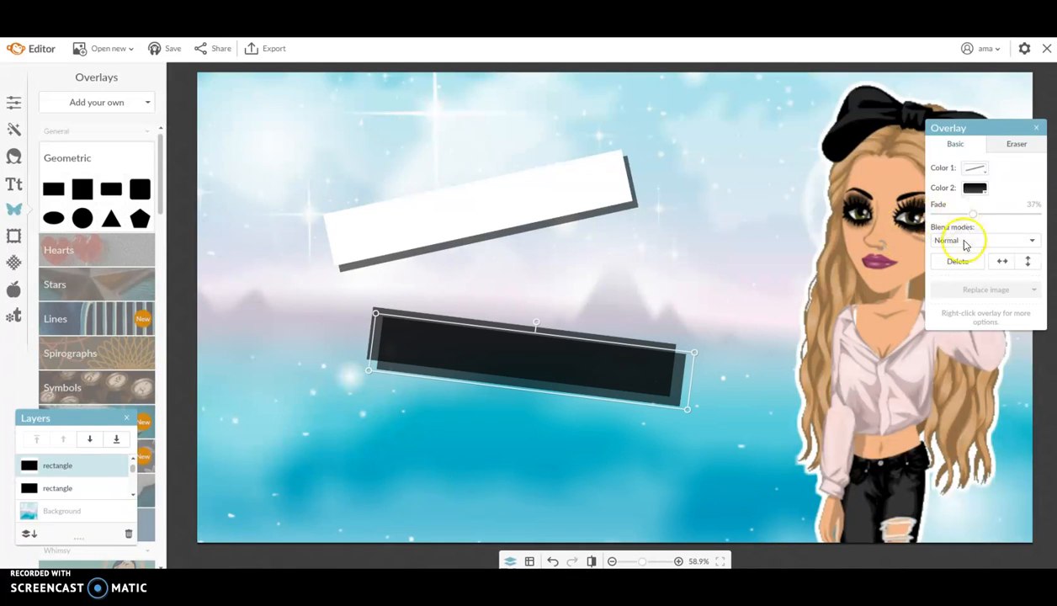
{"action": "left_click_drag", "start_coordinate": [974, 214], "coordinate": [935, 215]}
{"action": "left_click", "coordinate": [975, 188]}
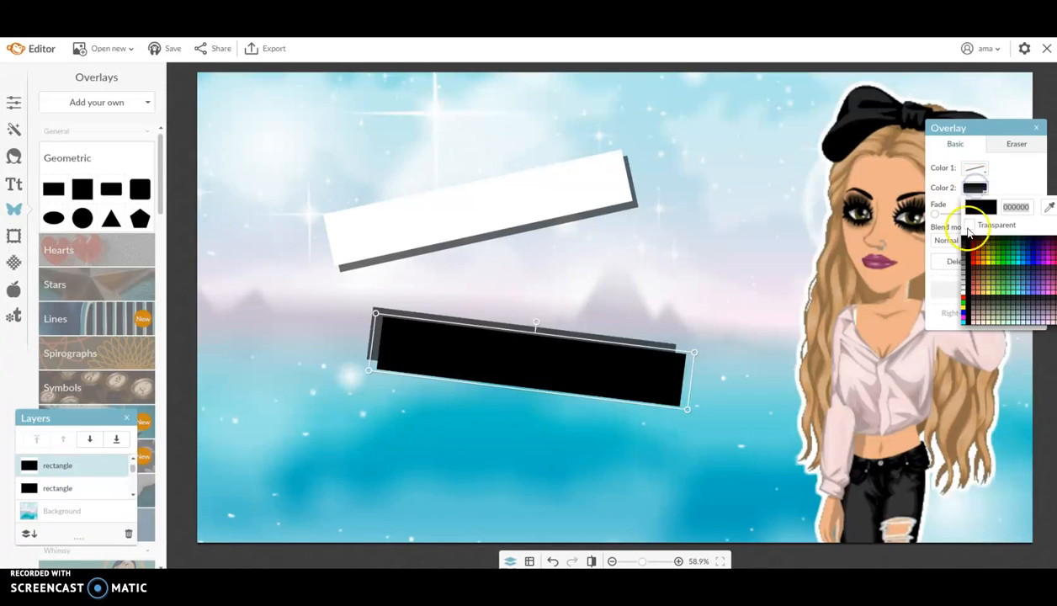
{"action": "left_click", "coordinate": [967, 289]}
{"action": "left_click_drag", "start_coordinate": [429, 363], "coordinate": [413, 342]}
{"action": "left_click", "coordinate": [244, 345]}
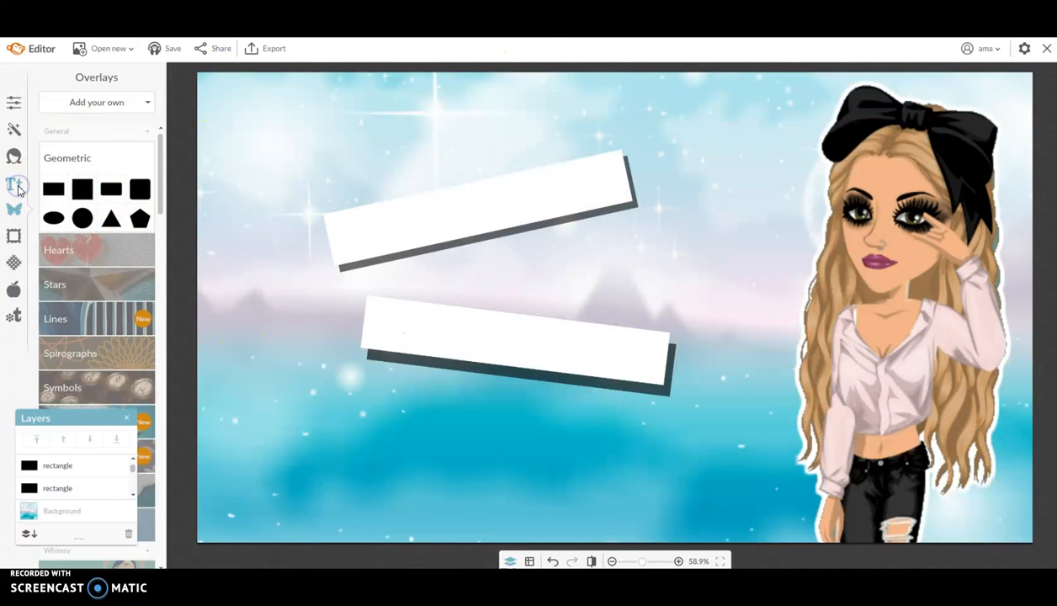
- Choose the BLACKLISTED font from your own fonts and add a text box
{"action": "left_click", "coordinate": [14, 183]}
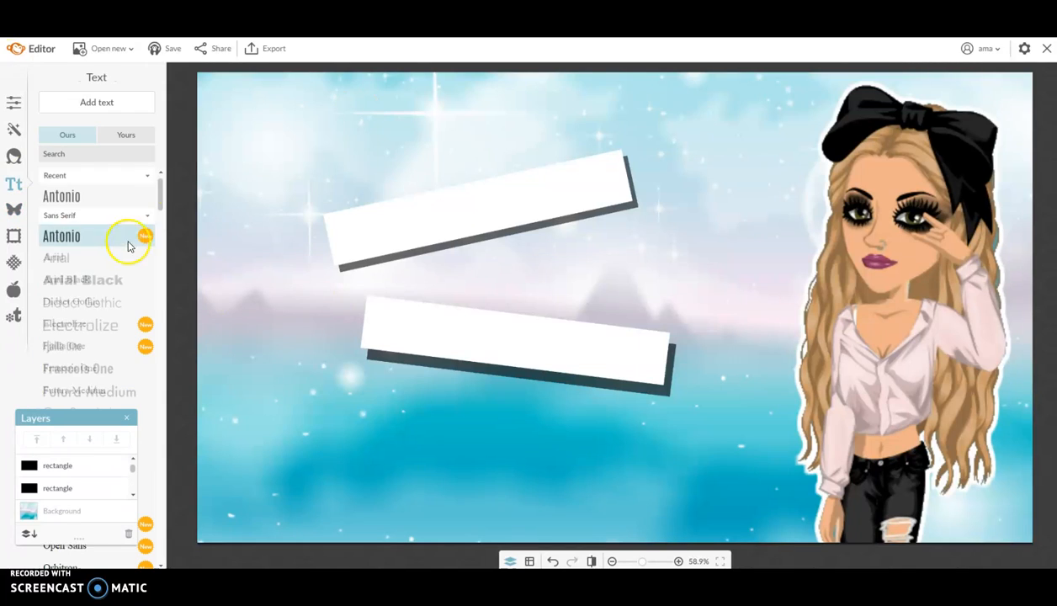
{"action": "scroll", "coordinate": [89, 279], "scroll_direction": "down", "scroll_amount": 1}
{"action": "scroll", "coordinate": [99, 236], "scroll_direction": "up", "scroll_amount": 1}
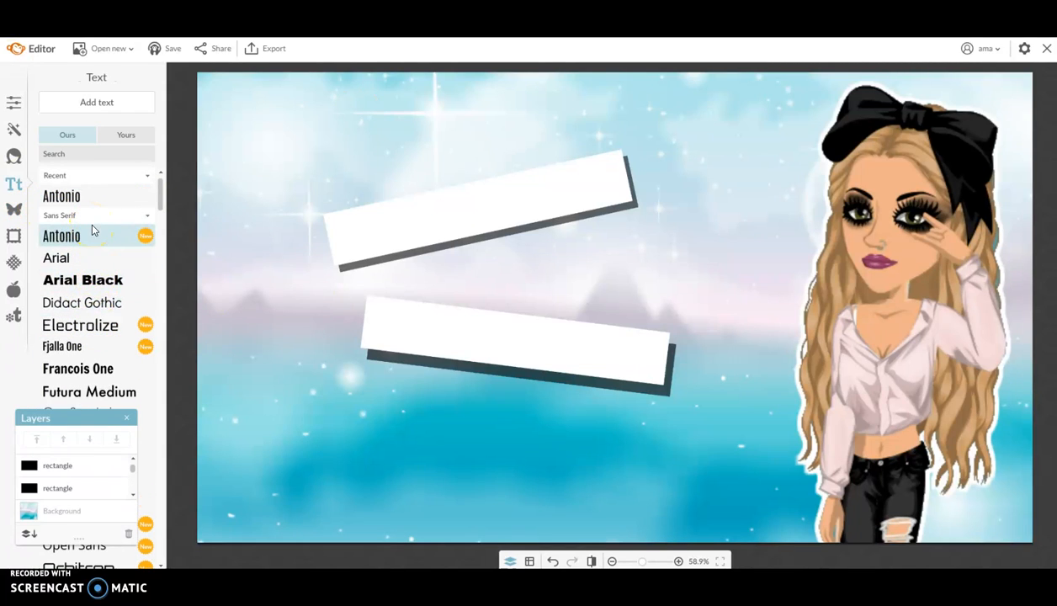
{"action": "left_click", "coordinate": [124, 136]}
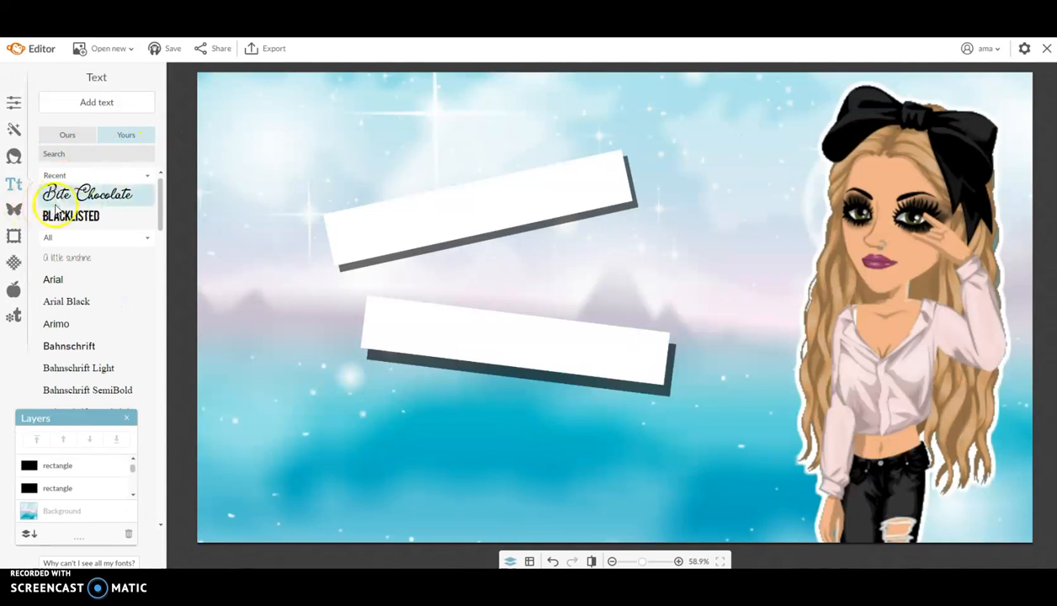
{"action": "left_click", "coordinate": [75, 217]}
{"action": "left_click", "coordinate": [80, 107]}
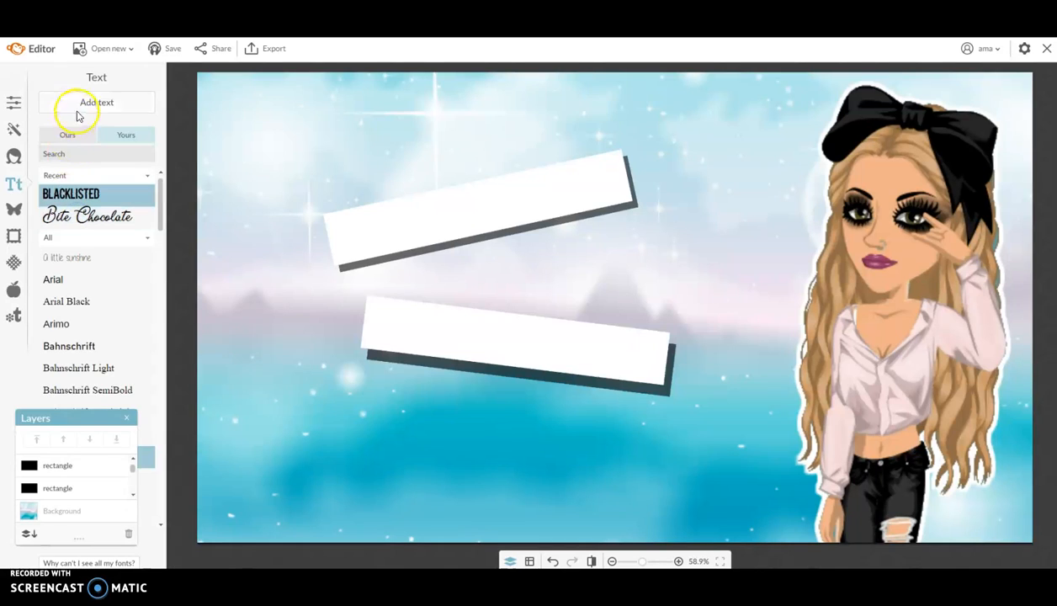
{"action": "left_click", "coordinate": [108, 135]}
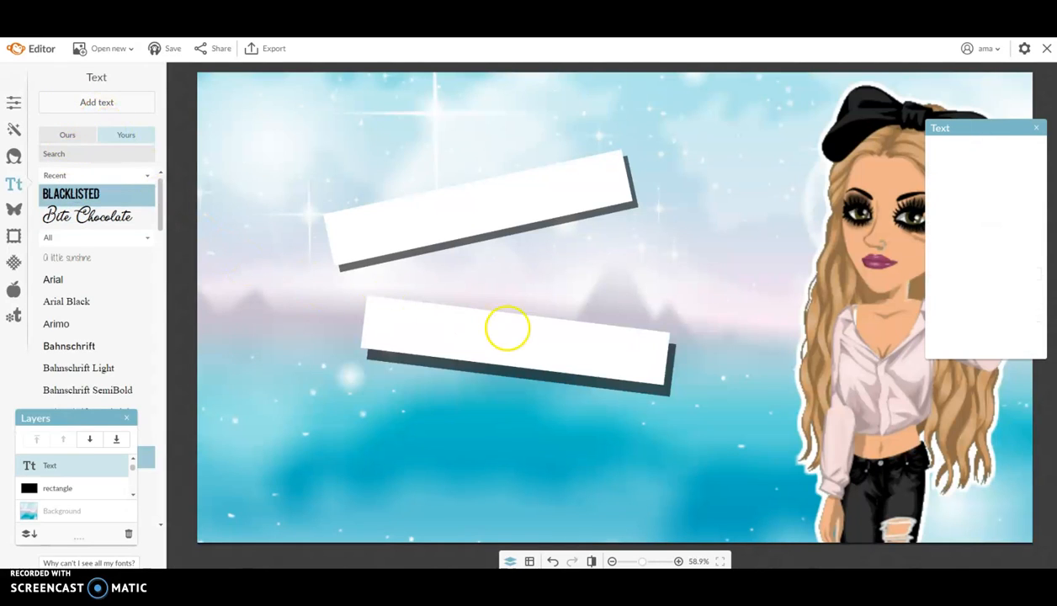
- Type the title 'COMMENT JE FAIS' in the new text box
{"action": "left_click", "coordinate": [525, 299]}
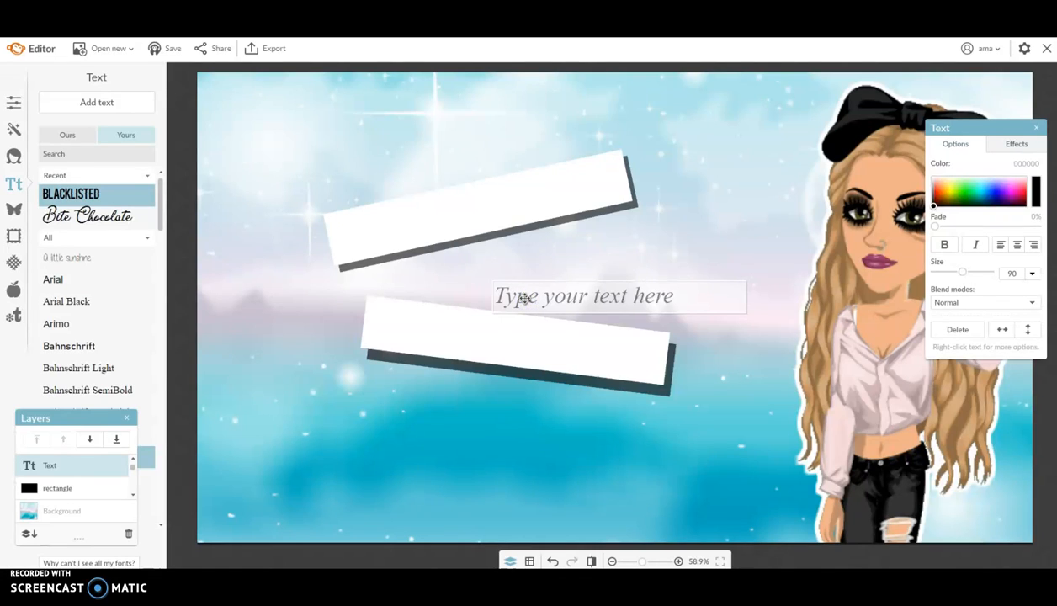
{"action": "type", "text": "COMMNT"}
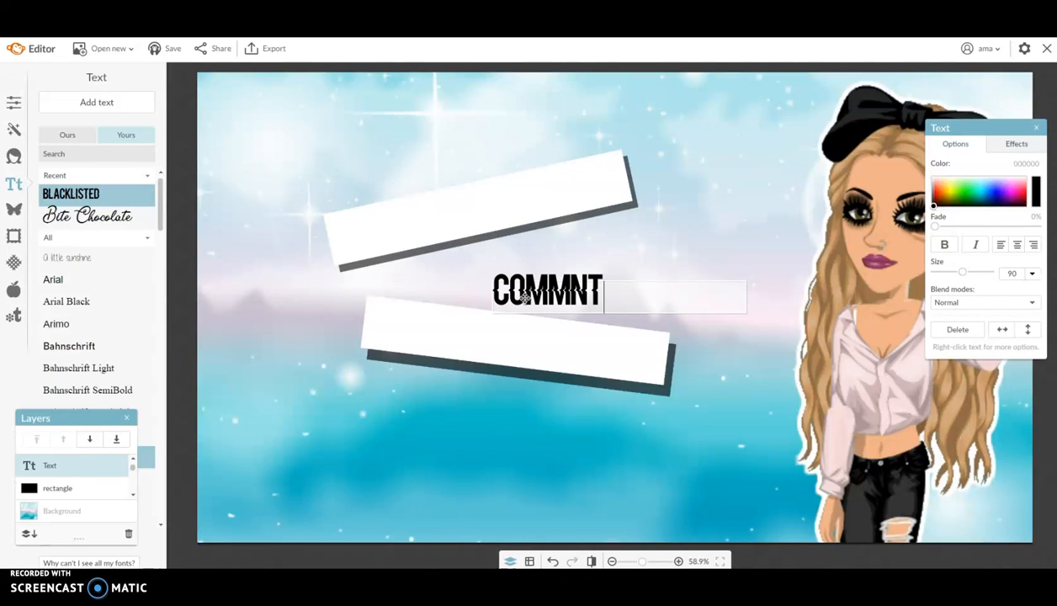
{"action": "key", "text": "BackSpace"}
{"action": "key", "text": "BackSpace"}
{"action": "type", "text": "ENT JE"}
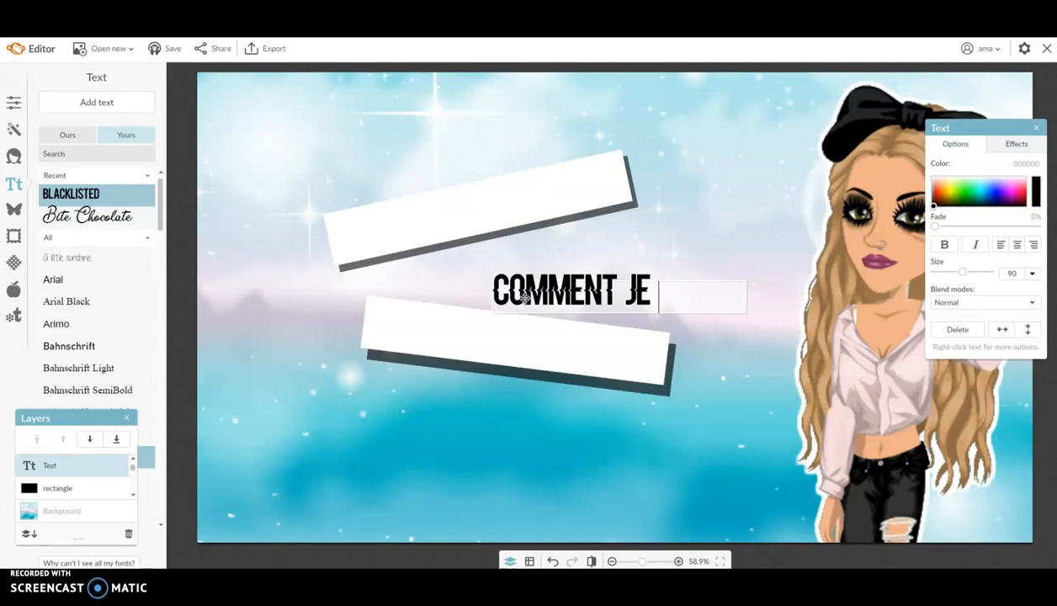
{"action": "type", "text": " FAIS"}
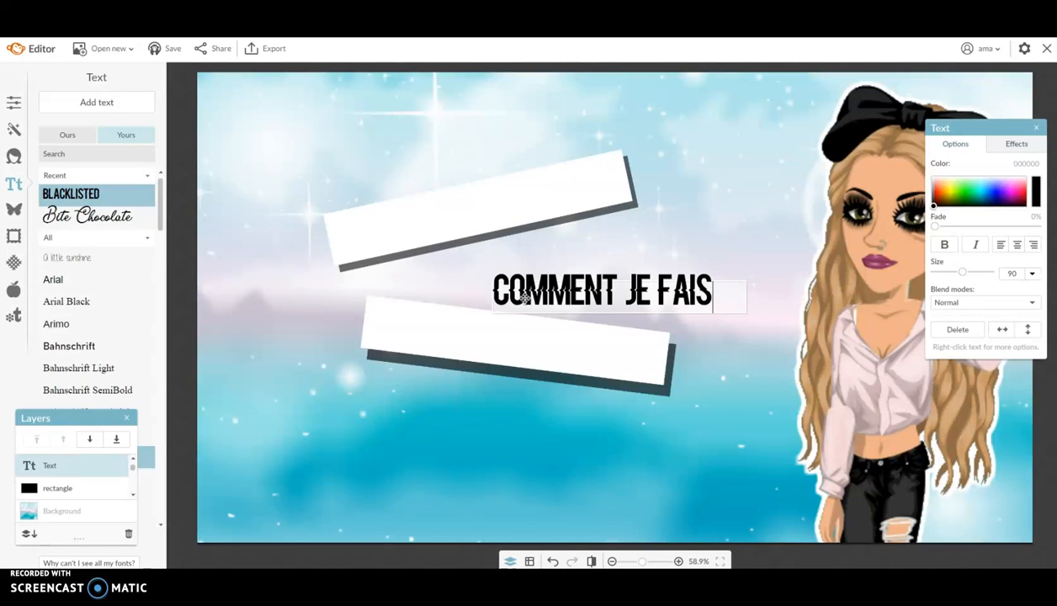
{"action": "type", "text": " MES"}
{"action": "key", "text": "BackSpace"}
{"action": "key", "text": "BackSpace"}
{"action": "key", "text": "BackSpace"}
{"action": "left_click", "coordinate": [573, 309]}
- Move COMMENT JE FAIS onto the upper white banner and tilt it to match
{"action": "left_click_drag", "start_coordinate": [578, 290], "coordinate": [496, 305]}
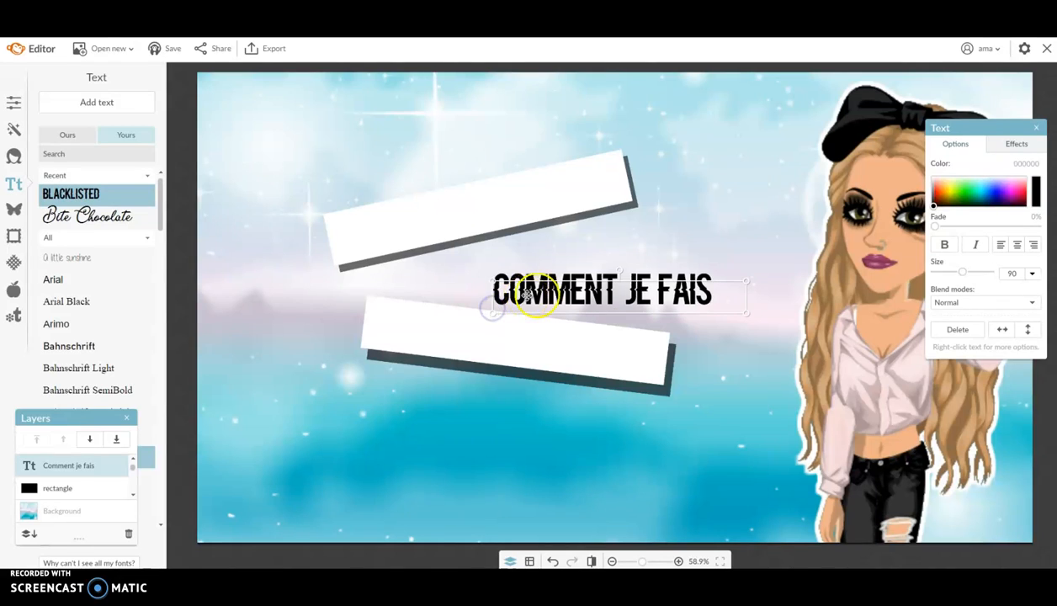
{"action": "left_click_drag", "start_coordinate": [635, 302], "coordinate": [508, 204]}
{"action": "left_click", "coordinate": [503, 205]}
{"action": "left_click", "coordinate": [556, 223]}
{"action": "left_click", "coordinate": [501, 203]}
{"action": "left_click_drag", "start_coordinate": [502, 203], "coordinate": [486, 207]}
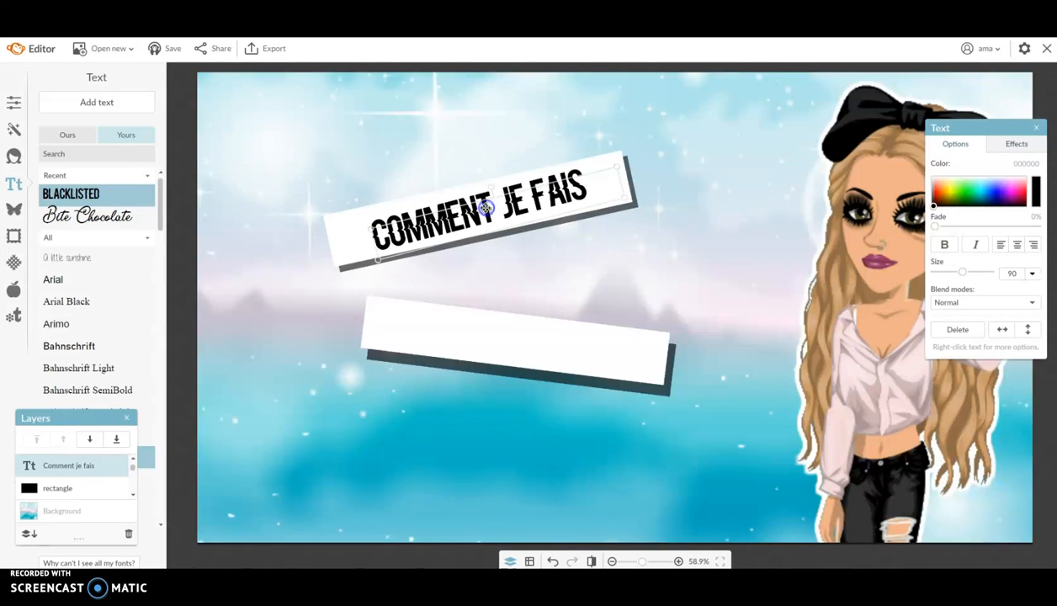
{"action": "left_click", "coordinate": [193, 230]}
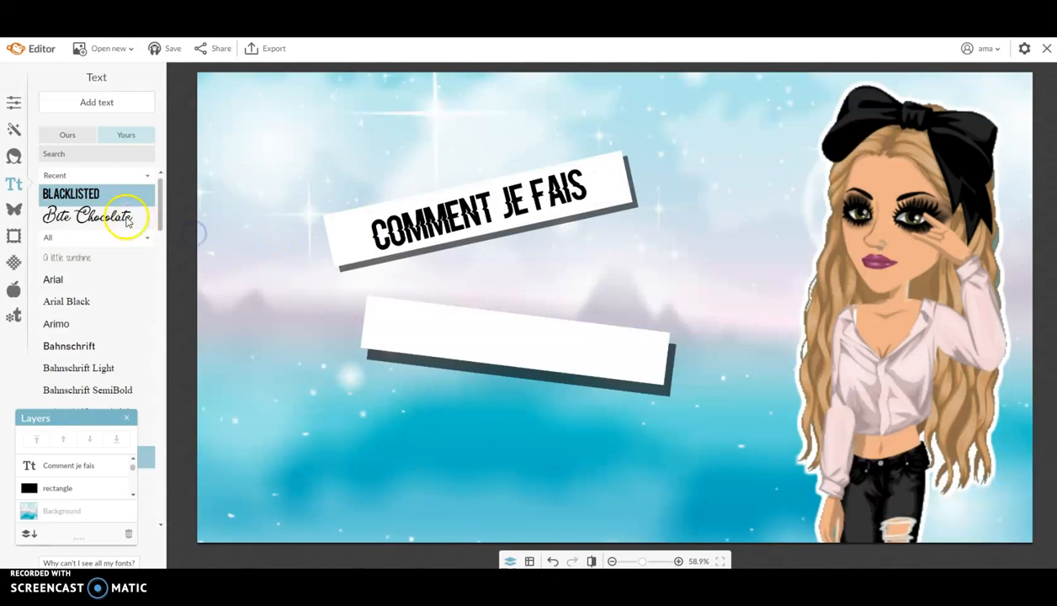
{"action": "left_click", "coordinate": [94, 216]}
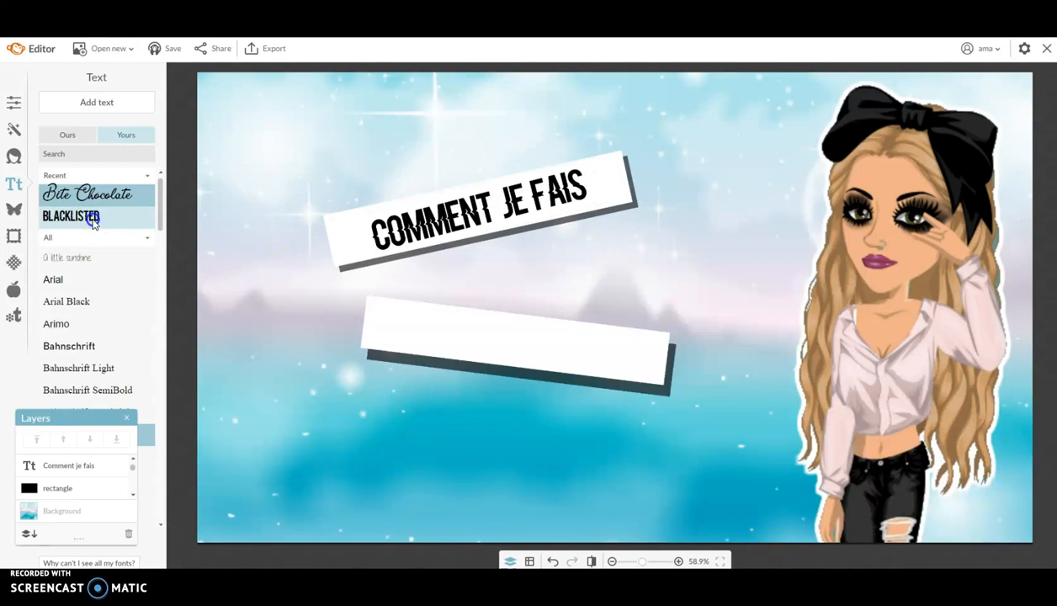
- Add 'Mes miniatures' in Bite Chocolate and rotate it along the lower white banner
{"action": "left_click", "coordinate": [90, 101]}
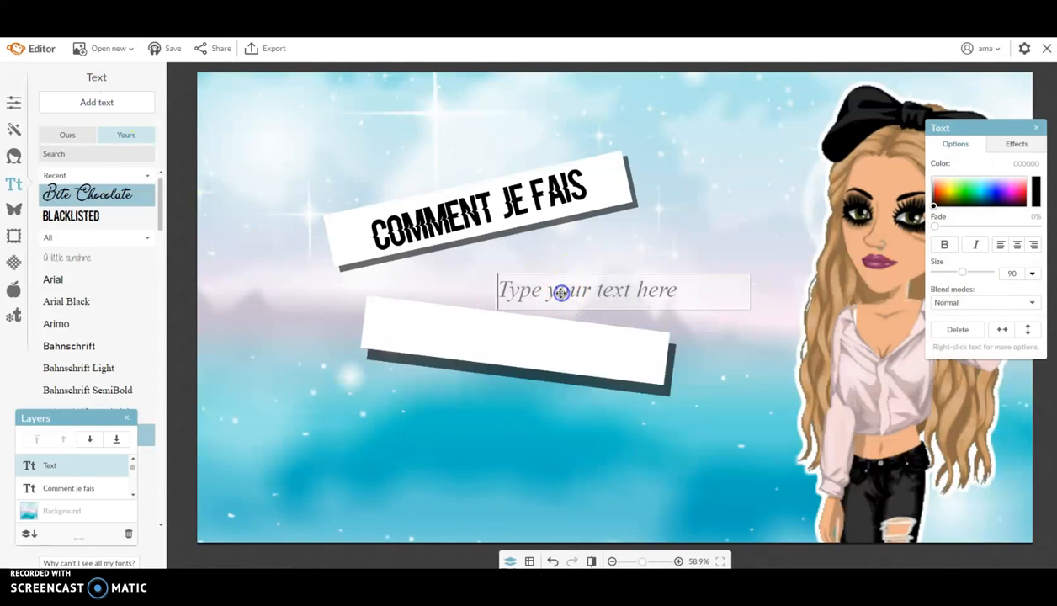
{"action": "type", "text": "Mes"}
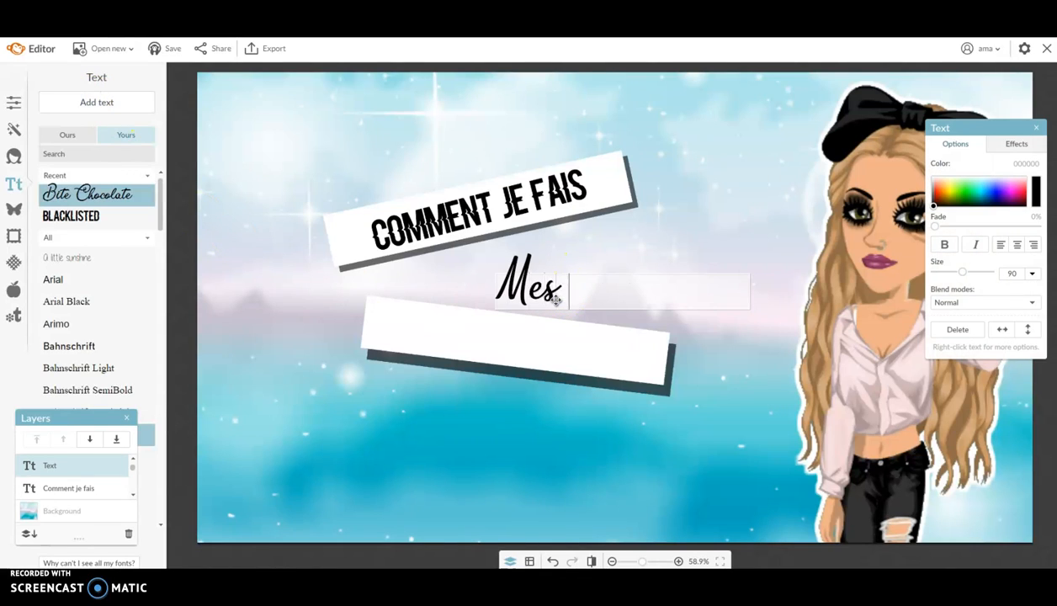
{"action": "type", "text": " miniature"}
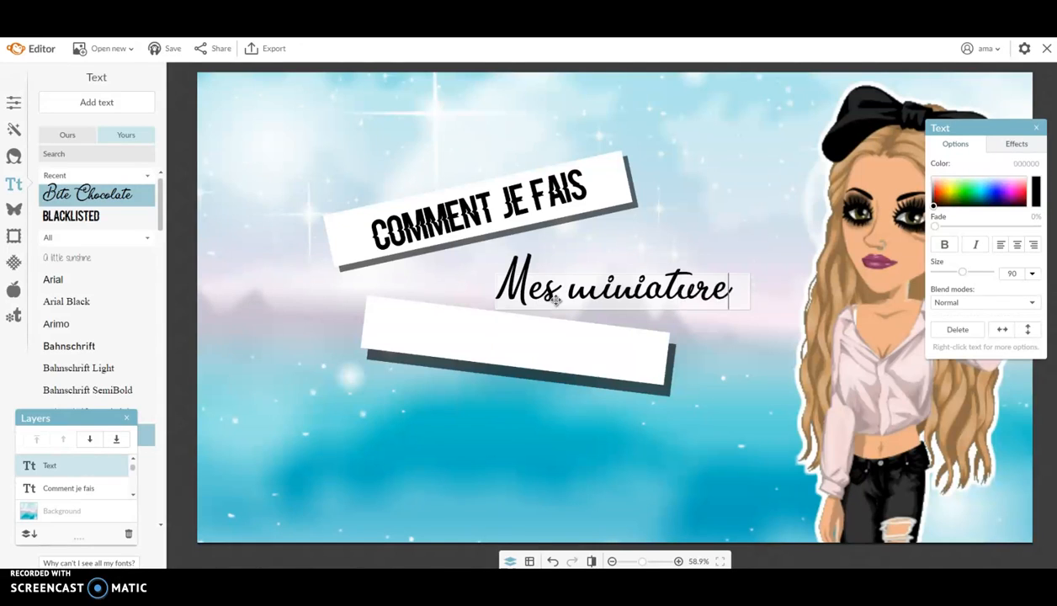
{"action": "type", "text": "s"}
{"action": "left_click", "coordinate": [512, 309]}
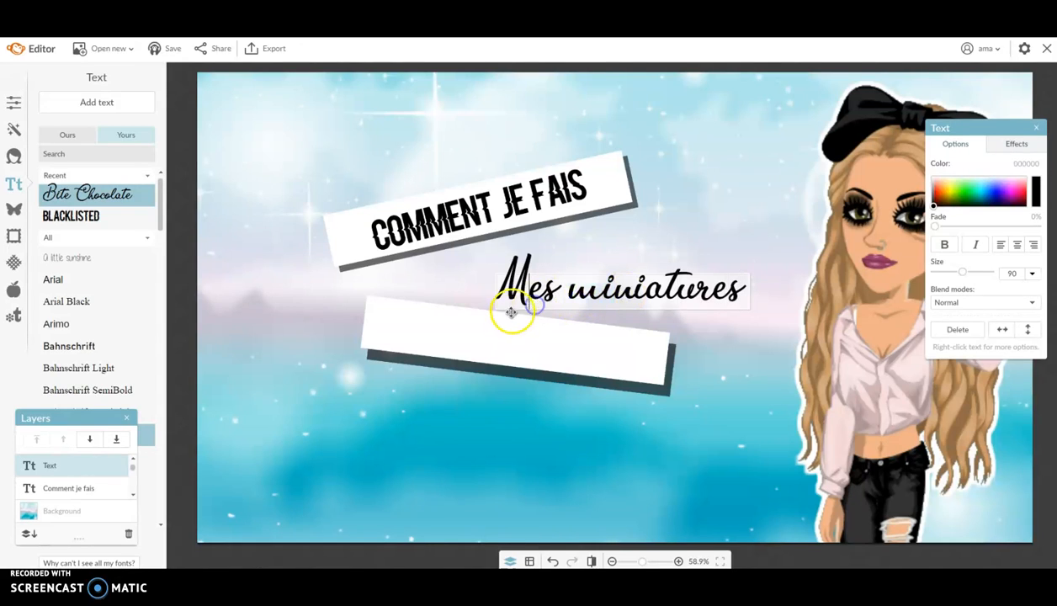
{"action": "left_click", "coordinate": [581, 255]}
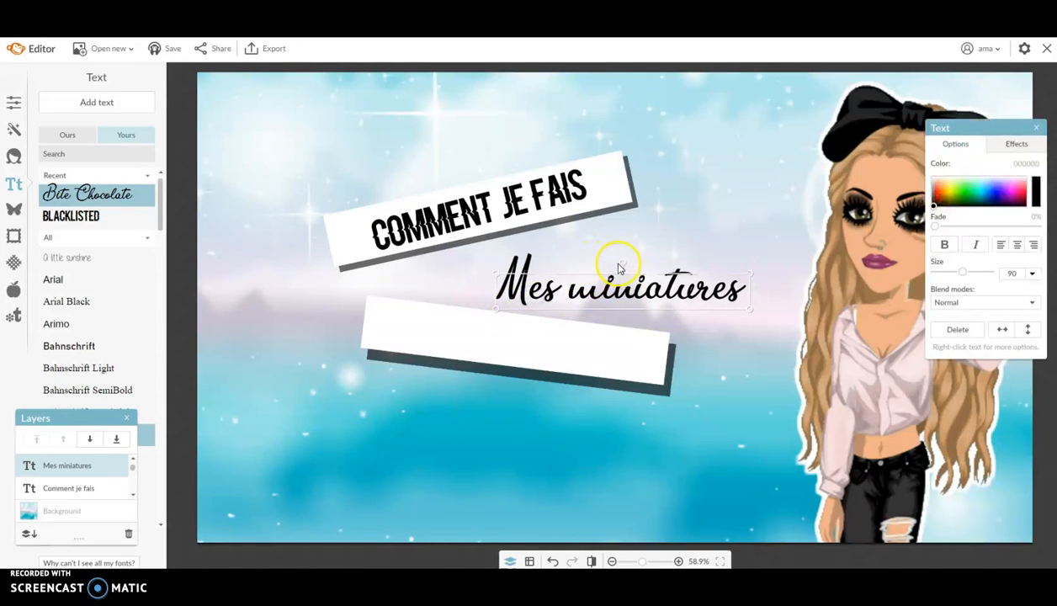
{"action": "left_click_drag", "start_coordinate": [625, 263], "coordinate": [517, 347]}
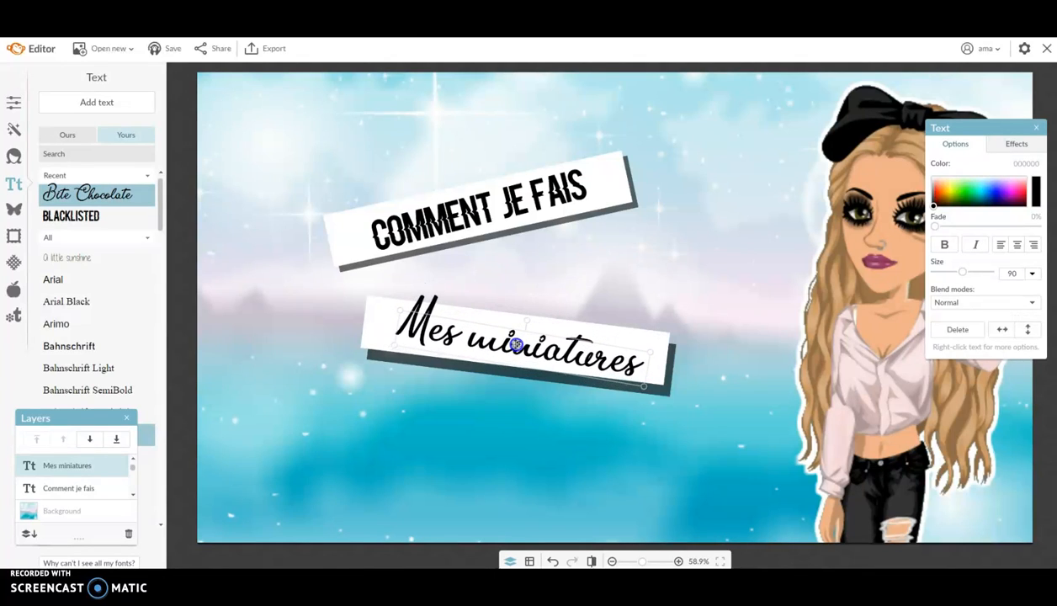
{"action": "left_click", "coordinate": [187, 227]}
{"action": "left_click", "coordinate": [13, 209]}
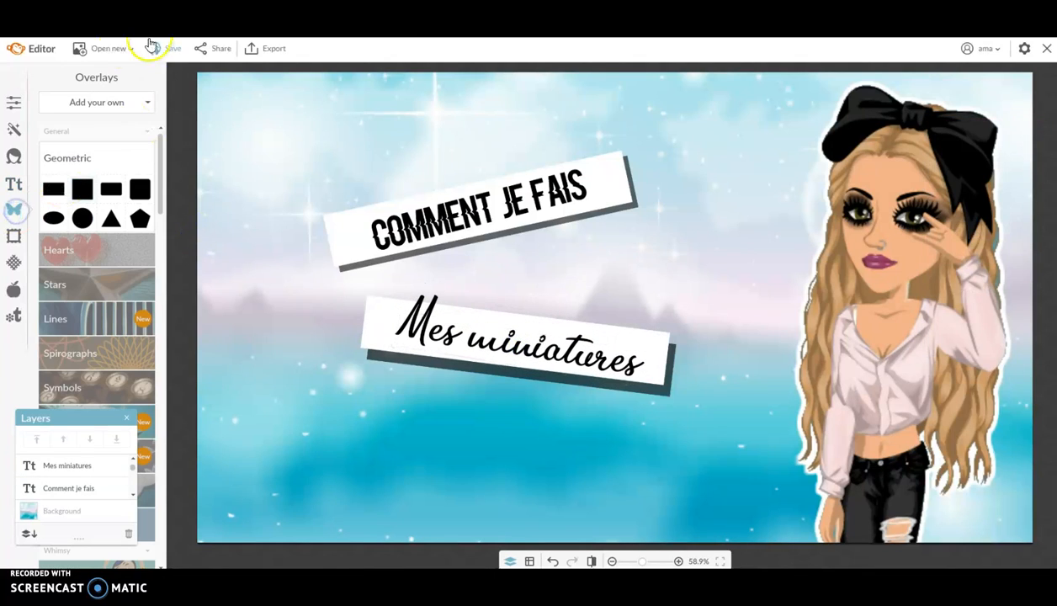
- Add PNG stickers from the IMAGES PNG folder as overlays from the computer
{"action": "left_click", "coordinate": [81, 104]}
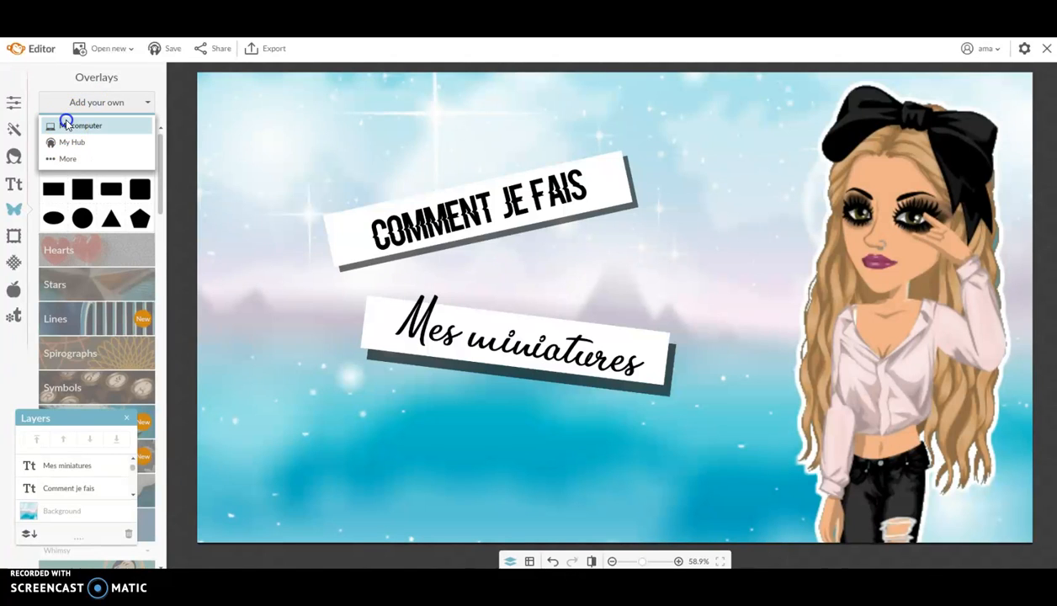
{"action": "left_click", "coordinate": [64, 122]}
{"action": "left_click", "coordinate": [192, 121]}
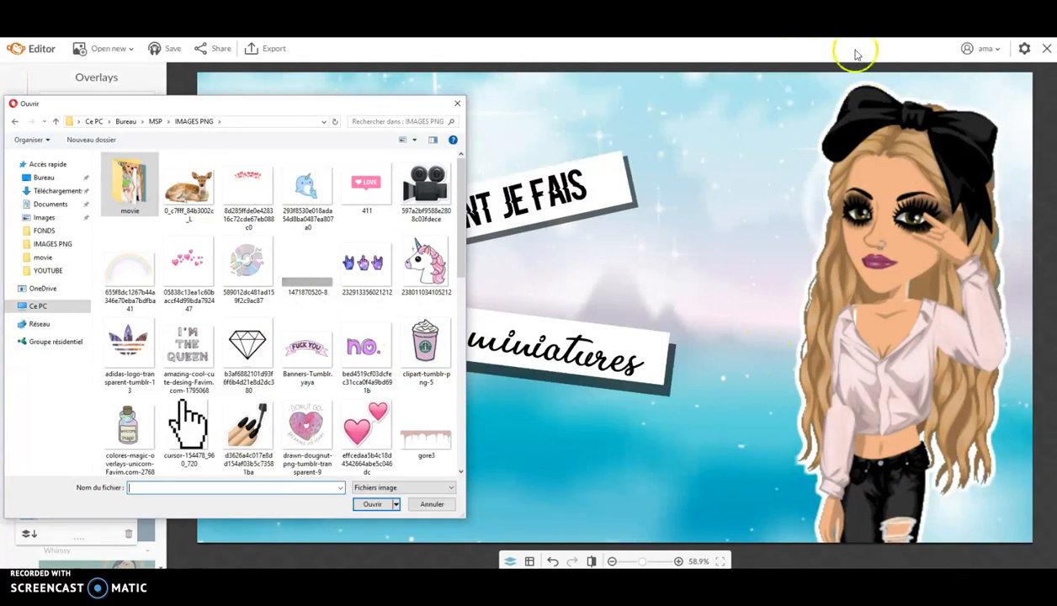
{"action": "scroll", "coordinate": [247, 340], "scroll_direction": "down", "scroll_amount": 10}
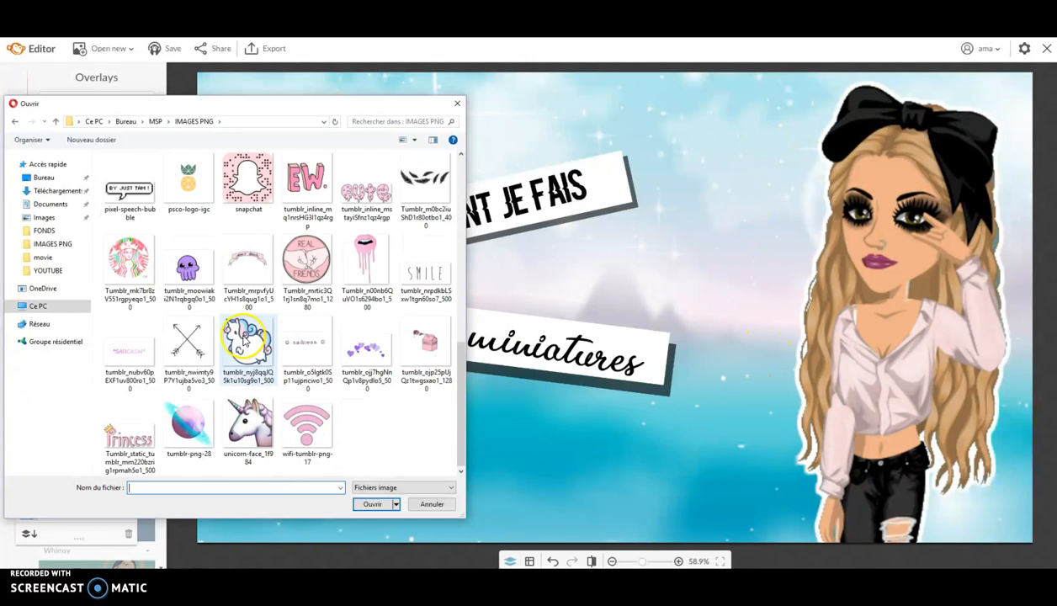
{"action": "left_click", "coordinate": [493, 107]}
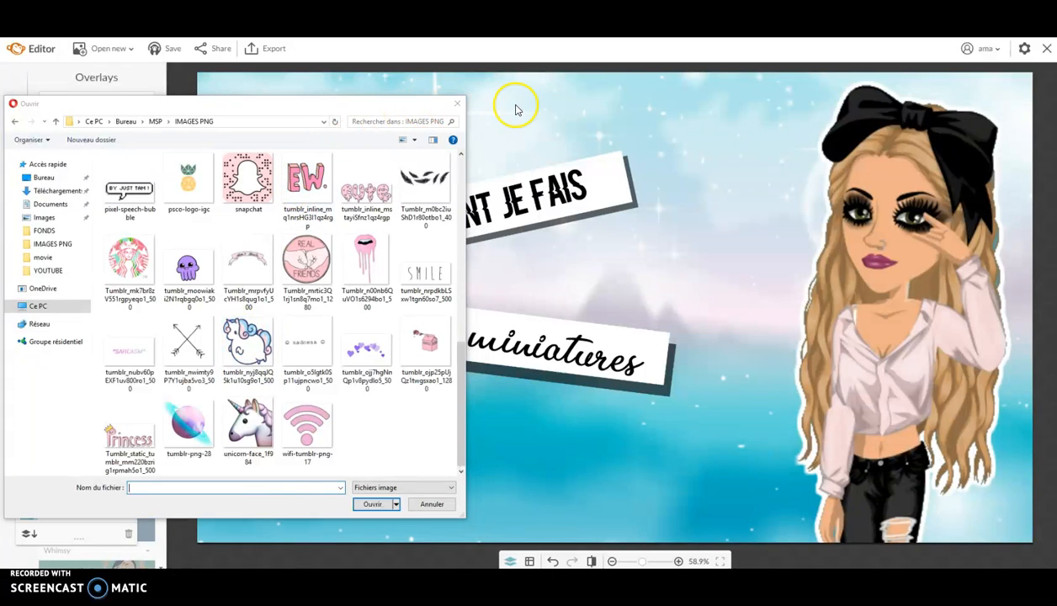
{"action": "left_click", "coordinate": [459, 104]}
- Merge the placed sticker layers into one in the Layers panel
{"action": "left_click_drag", "start_coordinate": [79, 420], "coordinate": [77, 312]}
{"action": "left_click", "coordinate": [251, 432]}
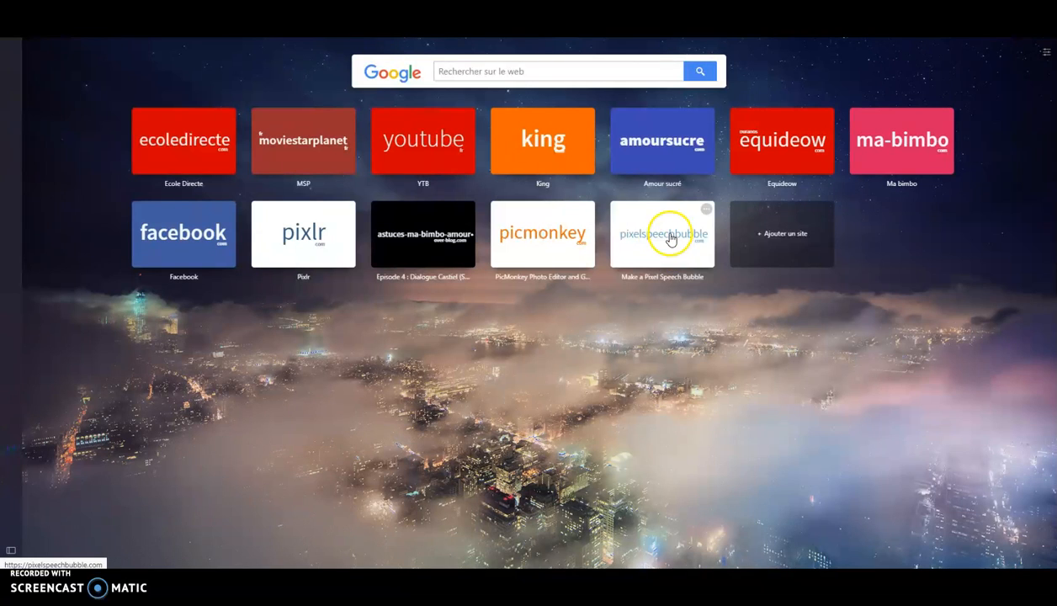
{"action": "left_click", "coordinate": [670, 238]}
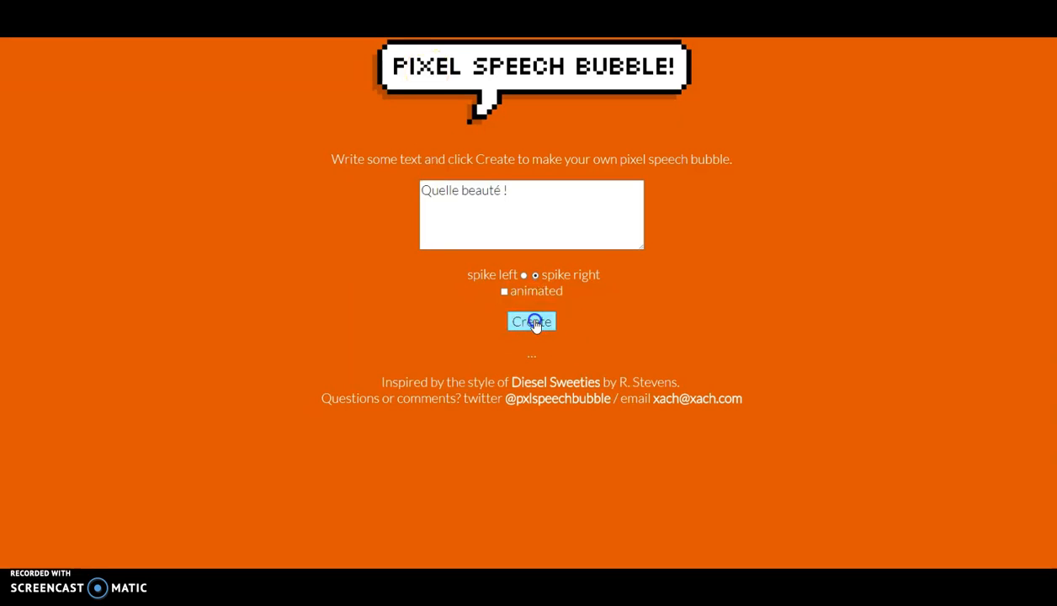
- Remove the accent from 'beauté', recreate the 'QUELLE BEAUTE !' bubble, and download pixel-speech-bubble (1).png
{"action": "left_click", "coordinate": [533, 325]}
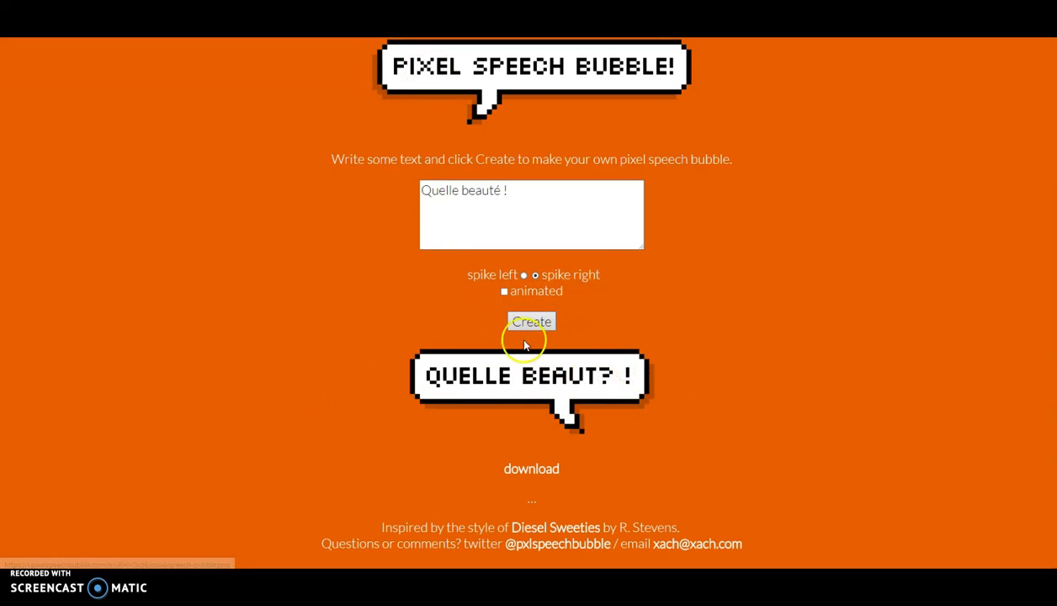
{"action": "left_click", "coordinate": [504, 185]}
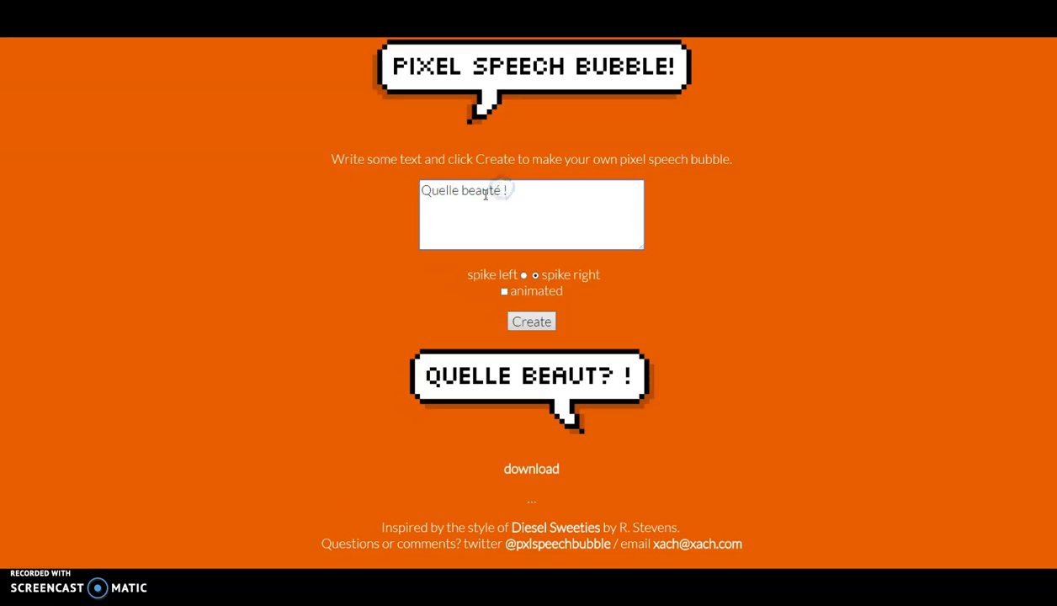
{"action": "left_click", "coordinate": [532, 325]}
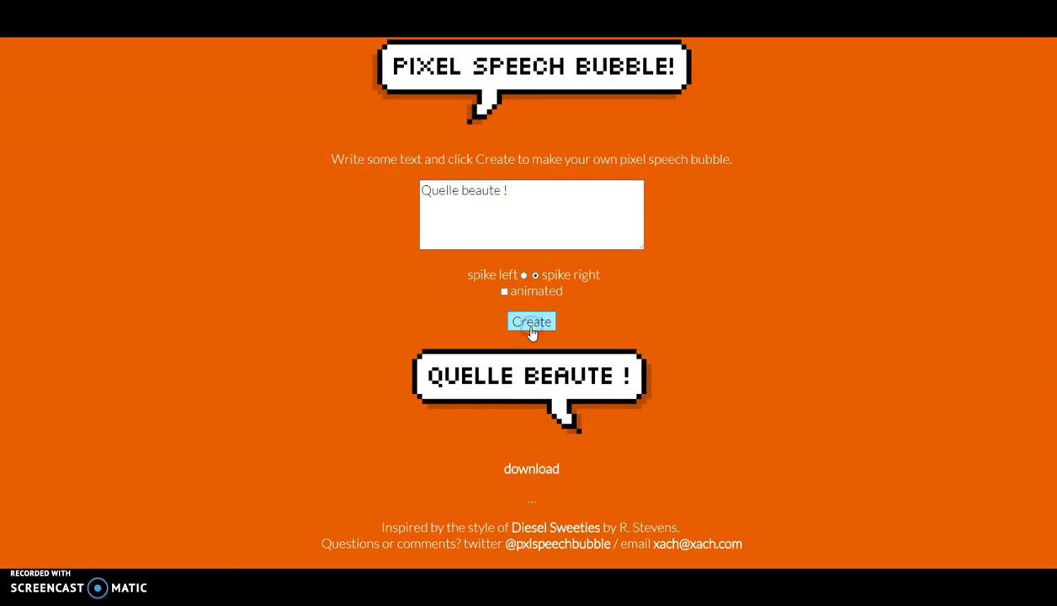
{"action": "left_click", "coordinate": [527, 473]}
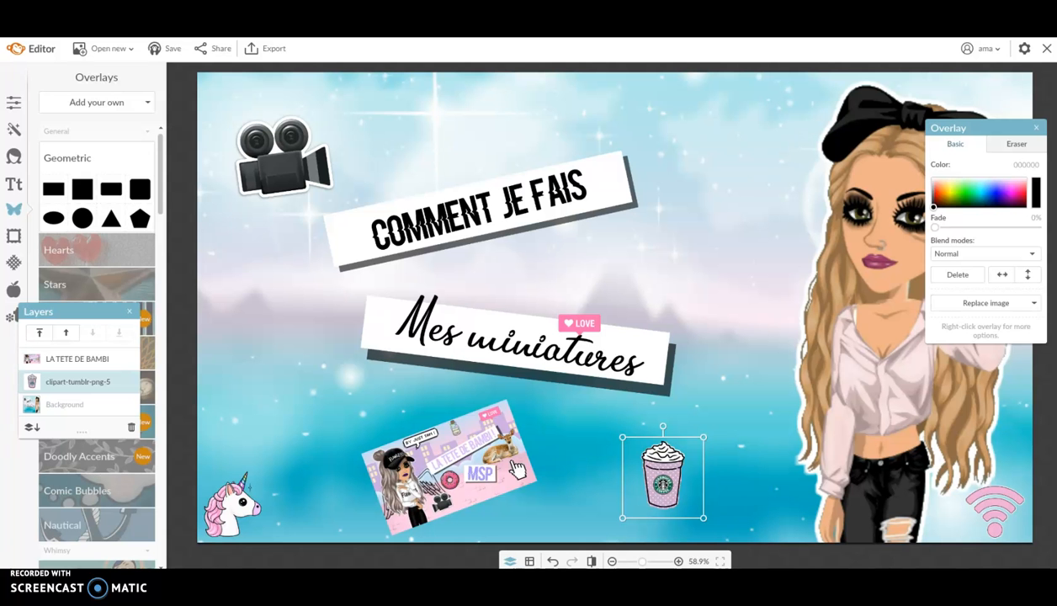
- Insert pixel-speech-bubble (1) from Téléchargements and drag it to the top of the thumbnail
{"action": "left_click", "coordinate": [97, 101]}
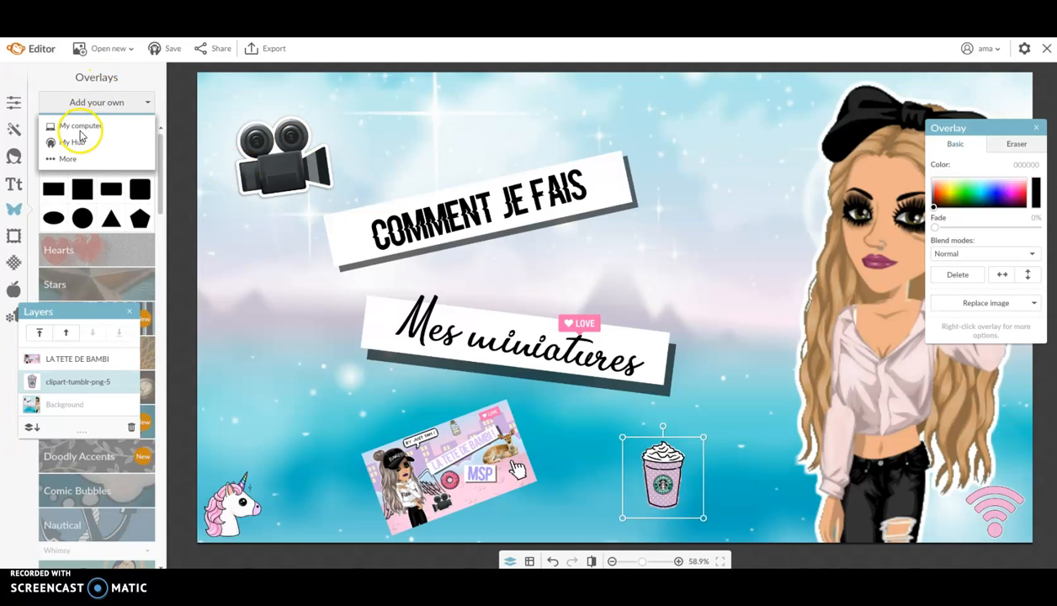
{"action": "left_click", "coordinate": [84, 126]}
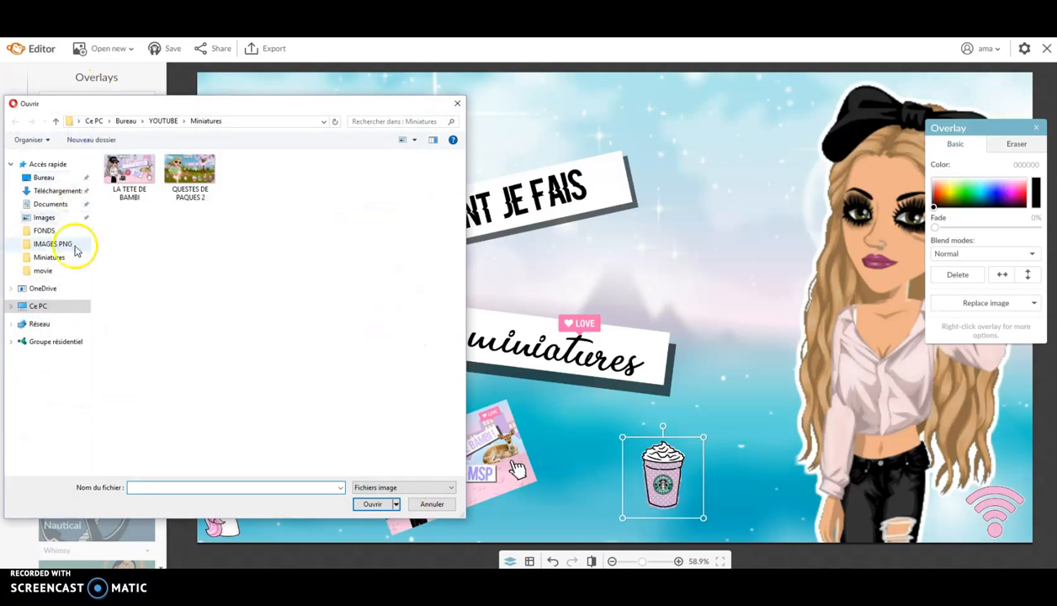
{"action": "left_click", "coordinate": [57, 191]}
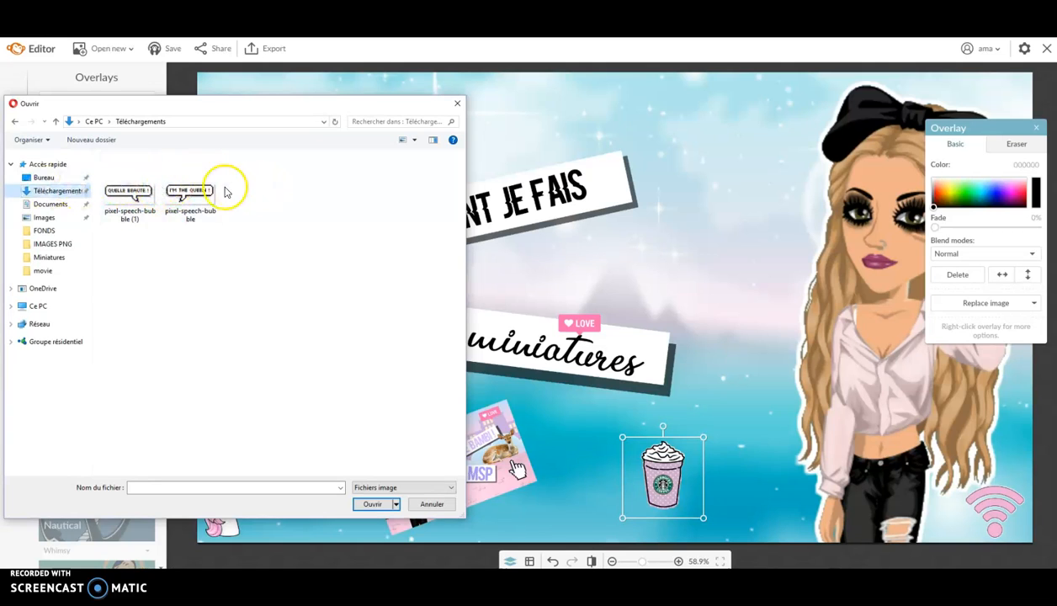
{"action": "double_click", "coordinate": [128, 192]}
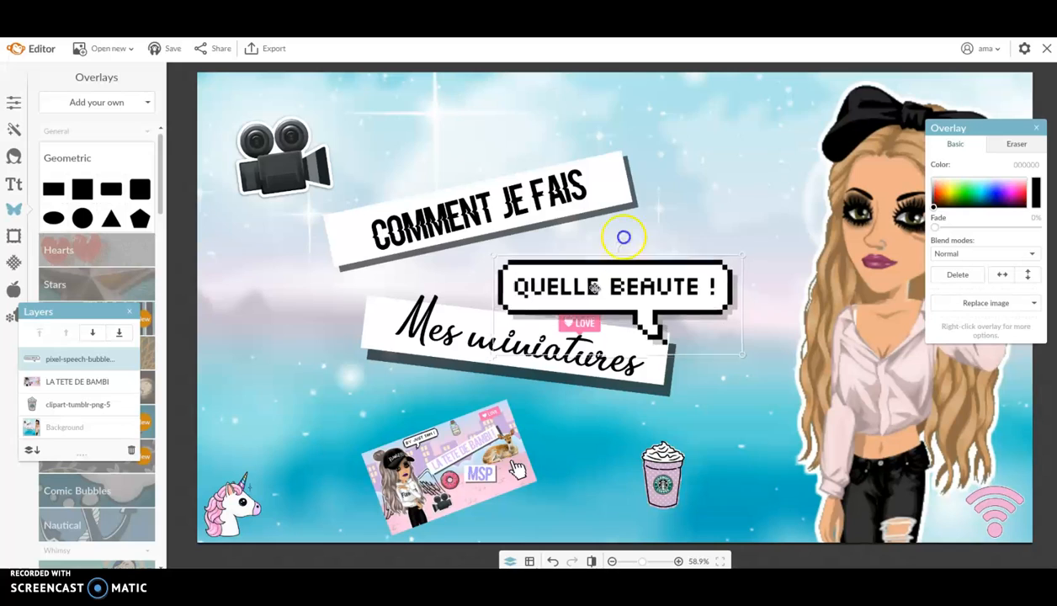
{"action": "left_click_drag", "start_coordinate": [595, 289], "coordinate": [676, 137]}
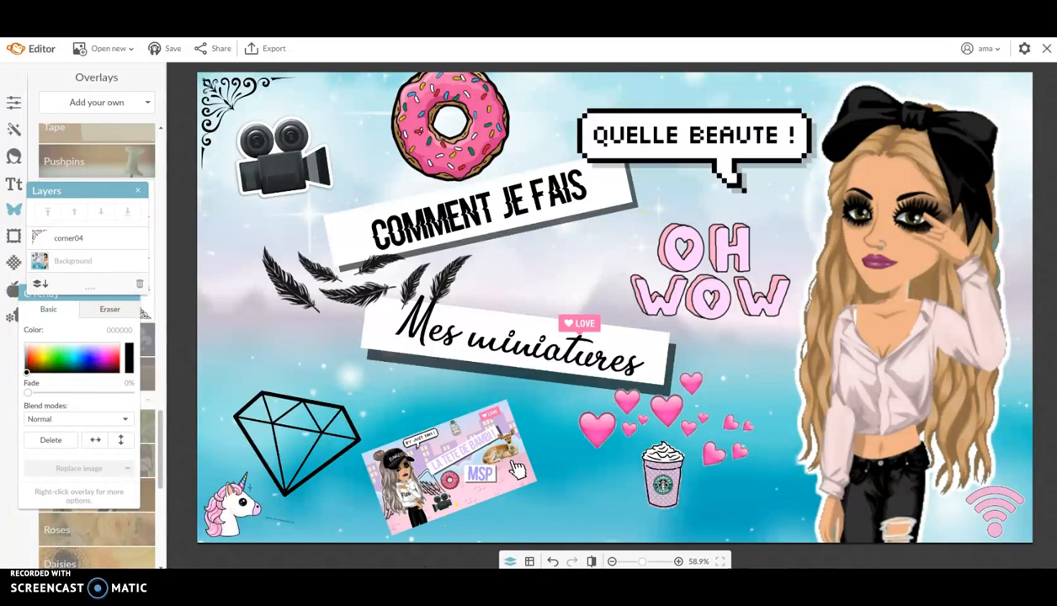
{"action": "left_click", "coordinate": [282, 583]}
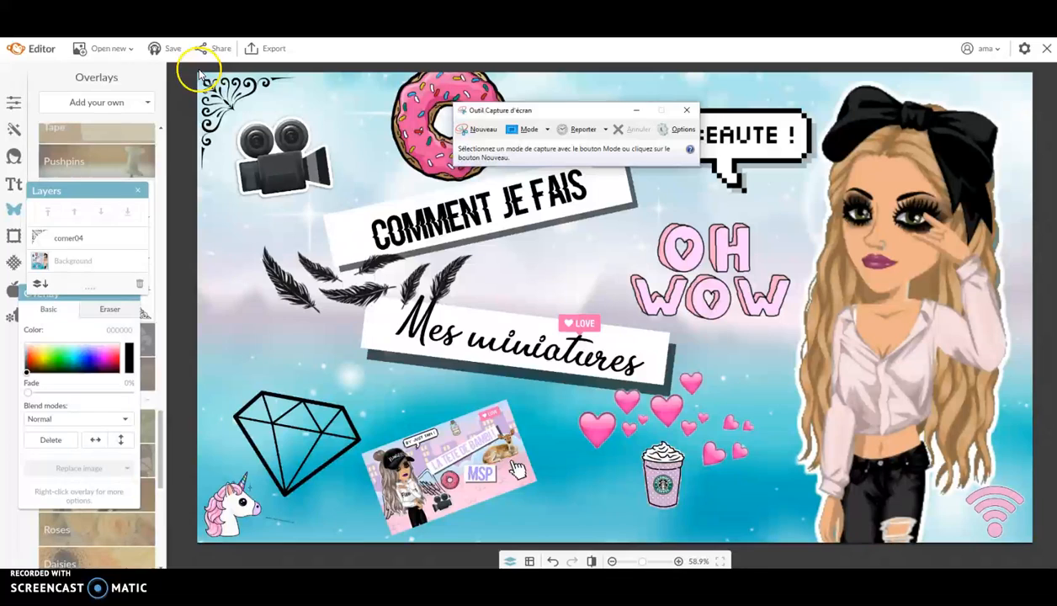
- Choose the highest export quality and name the image 'Mes miniatures'
{"action": "left_click", "coordinate": [686, 110]}
{"action": "left_click", "coordinate": [268, 52]}
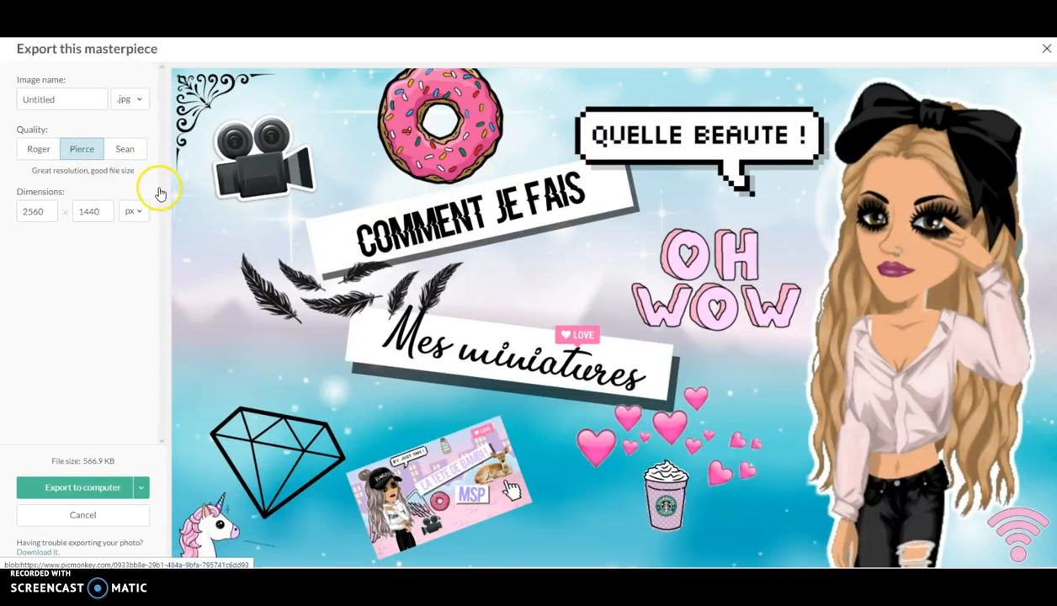
{"action": "left_click", "coordinate": [126, 152]}
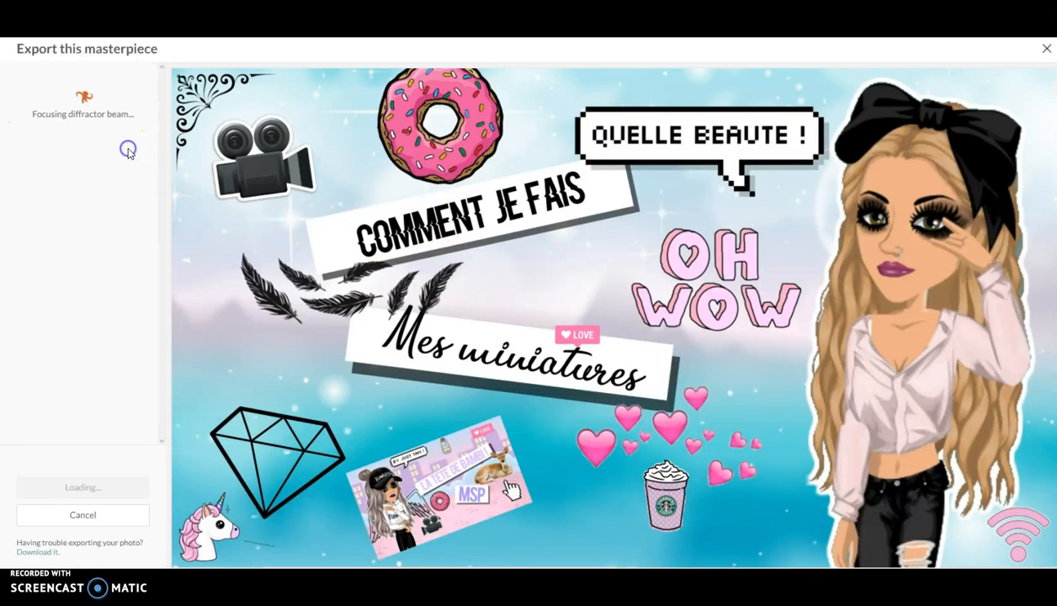
{"action": "left_click", "coordinate": [75, 95]}
{"action": "key", "text": "ctrl+a"}
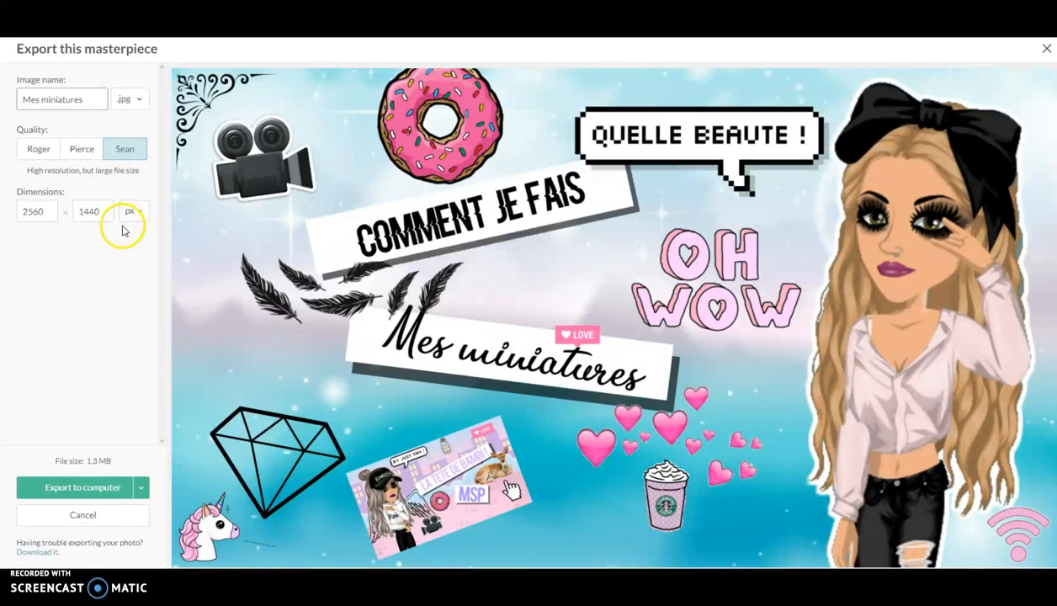
- Save the JPG to the computer in Bureau > YOUTUBE > Miniatures
{"action": "left_click", "coordinate": [95, 497]}
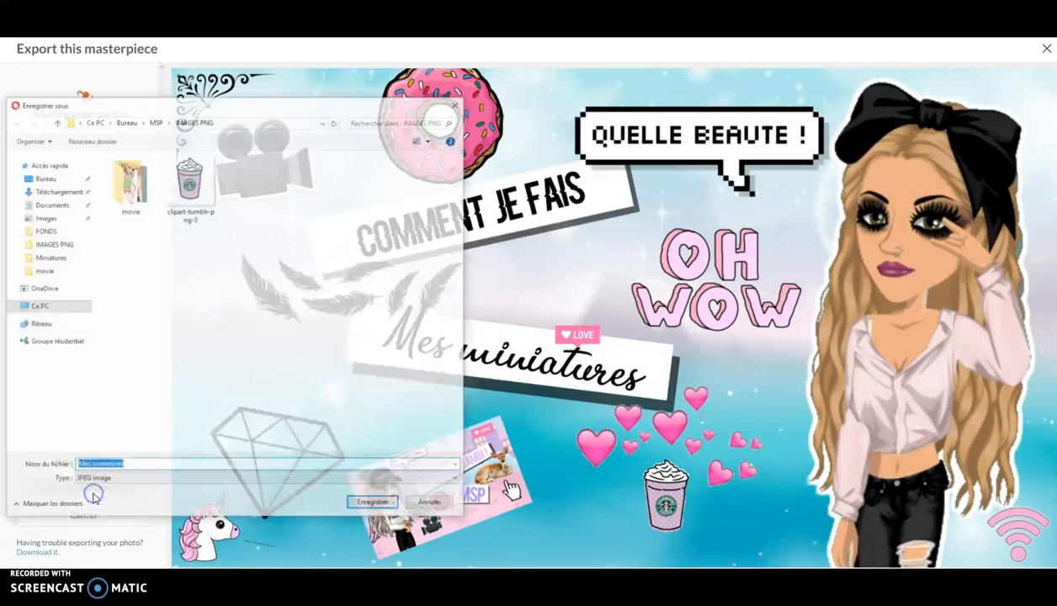
{"action": "left_click", "coordinate": [56, 311]}
{"action": "double_click", "coordinate": [189, 182]}
{"action": "left_click", "coordinate": [261, 192]}
{"action": "double_click", "coordinate": [153, 170]}
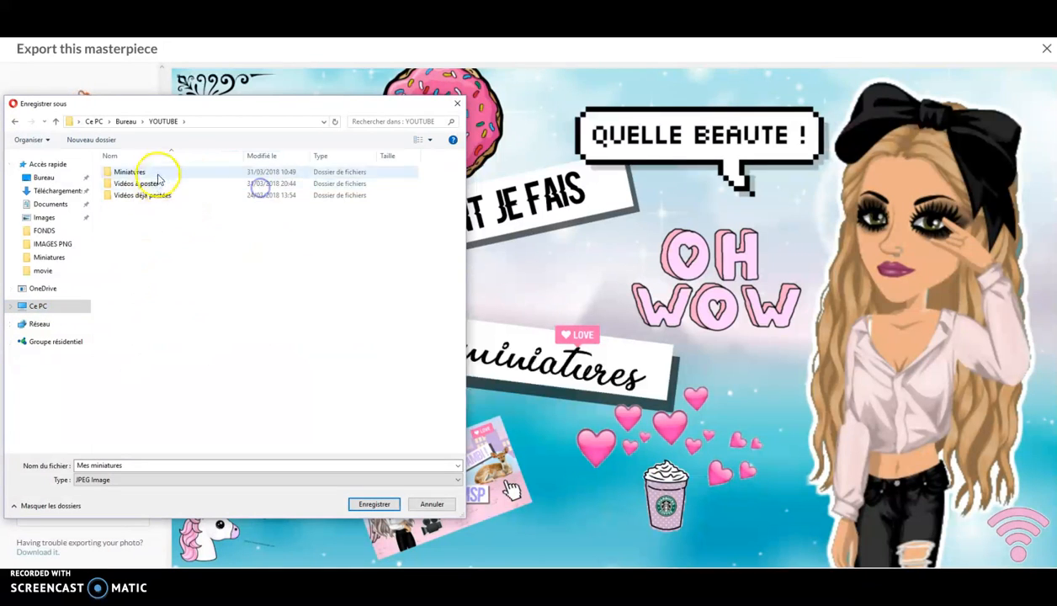
{"action": "left_click", "coordinate": [373, 504]}
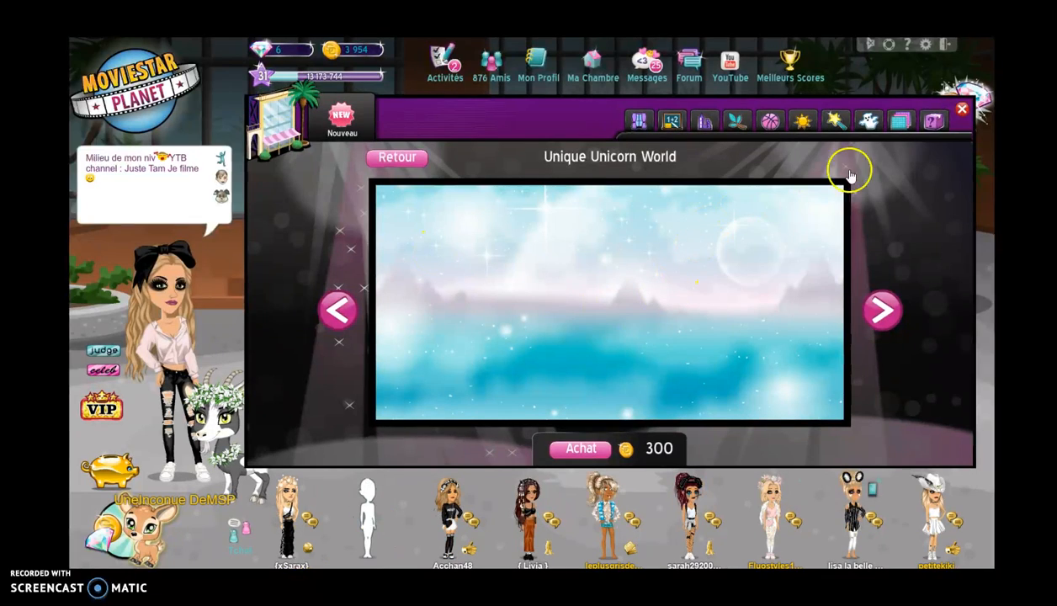
- Claim the movie-views fame bonus in Activités, then open the Messages inbox
{"action": "left_click", "coordinate": [961, 108]}
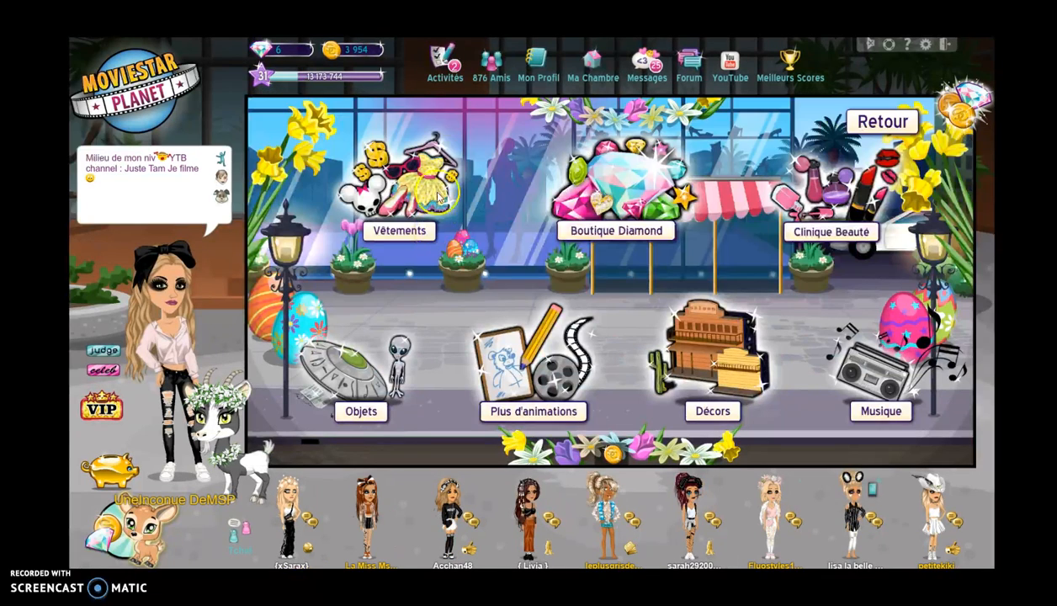
{"action": "left_click", "coordinate": [444, 57]}
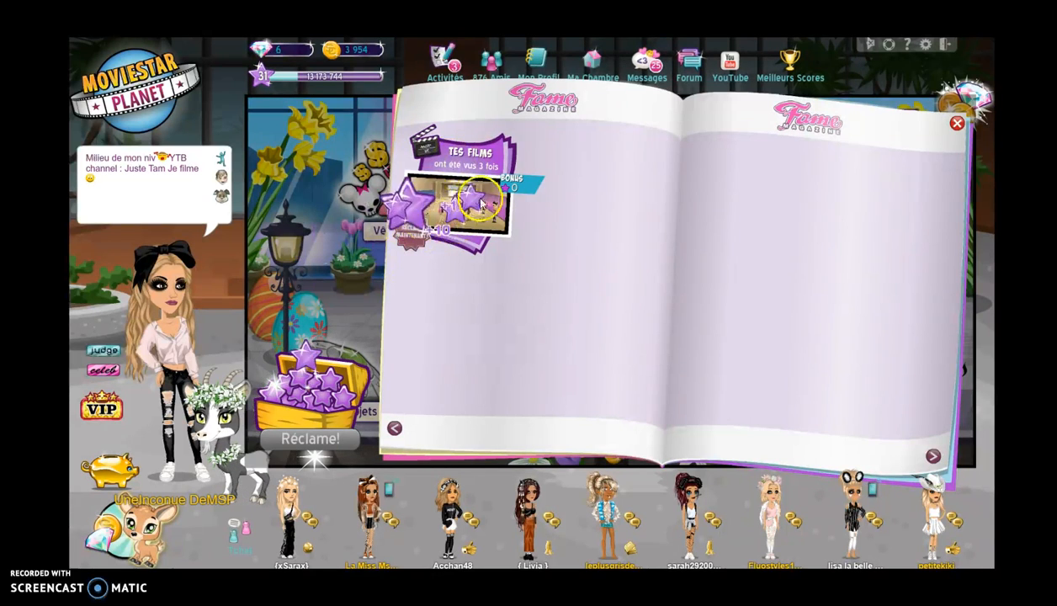
{"action": "left_click", "coordinate": [353, 394]}
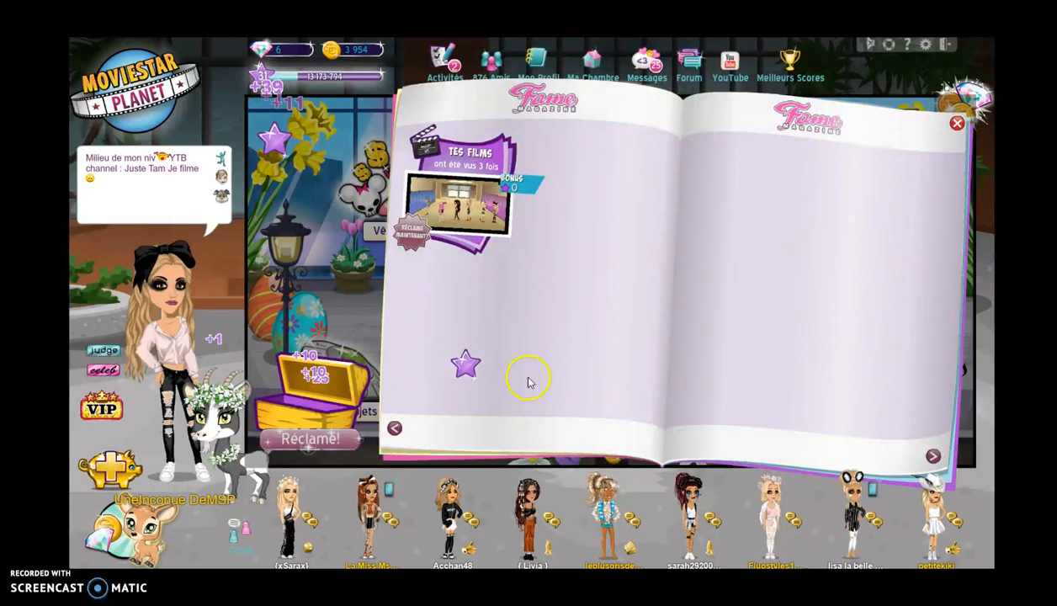
{"action": "left_click", "coordinate": [957, 123]}
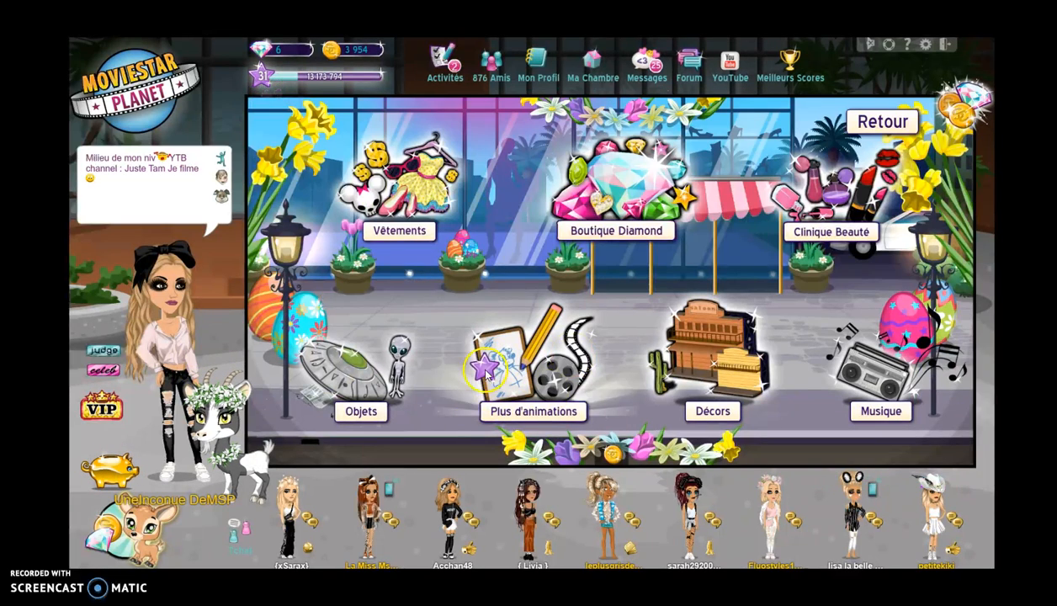
{"action": "left_click", "coordinate": [644, 62]}
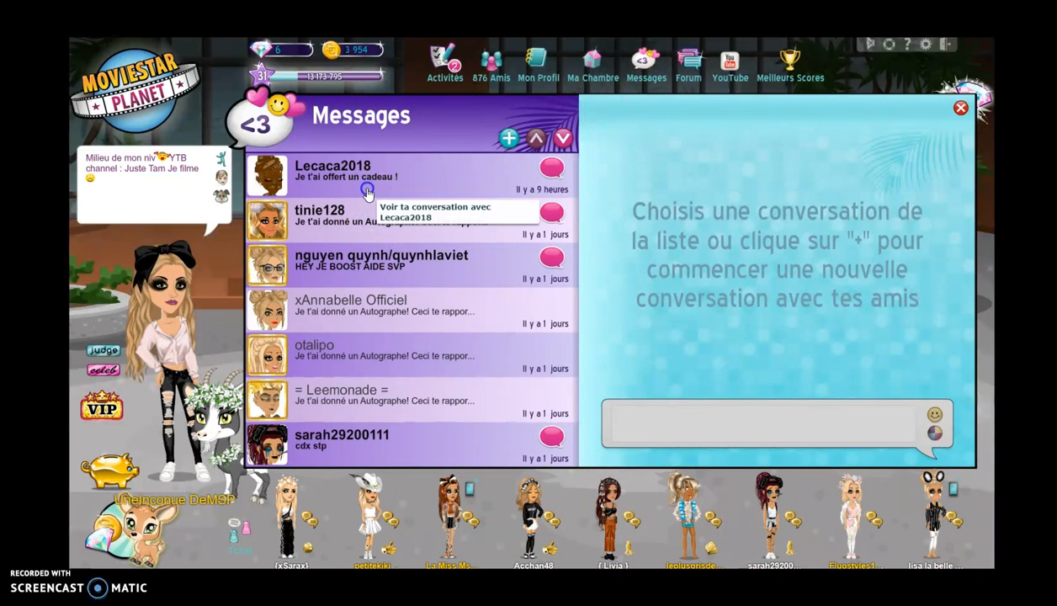
- Open the top gift conversation, view the sender's profile card, then close it
{"action": "left_click", "coordinate": [368, 193]}
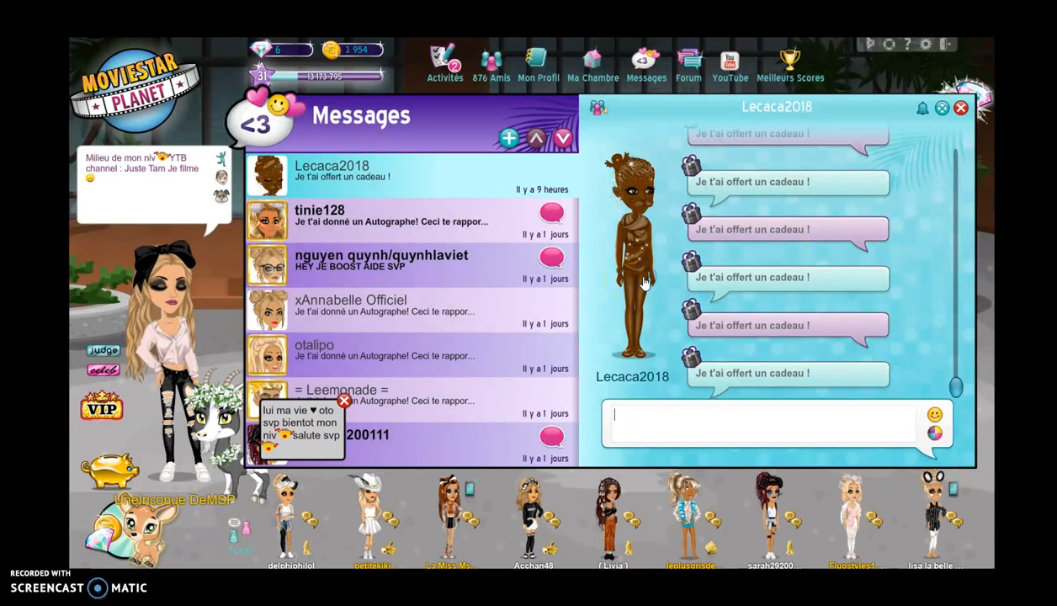
{"action": "left_click", "coordinate": [638, 312]}
{"action": "left_click", "coordinate": [630, 246]}
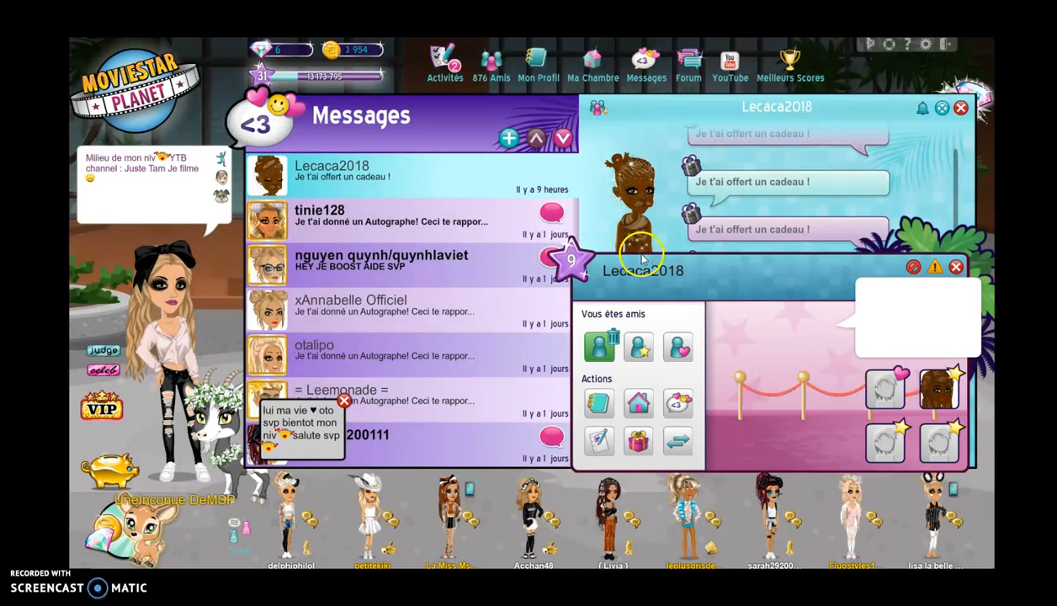
{"action": "left_click", "coordinate": [955, 267]}
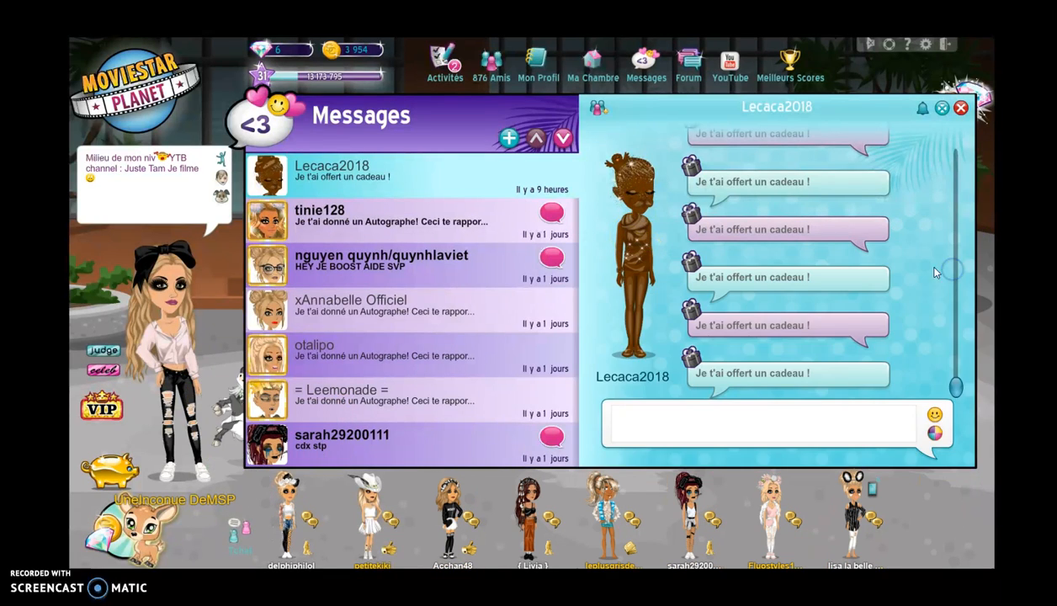
- Scroll through the 'Je t'ai offert un cadeau !' gift messages and close the Messages panel
{"action": "scroll", "coordinate": [798, 309], "scroll_direction": "up", "scroll_amount": 3}
{"action": "scroll", "coordinate": [797, 309], "scroll_direction": "down", "scroll_amount": 3}
{"action": "scroll", "coordinate": [785, 311], "scroll_direction": "up", "scroll_amount": 2}
{"action": "scroll", "coordinate": [769, 298], "scroll_direction": "down", "scroll_amount": 3}
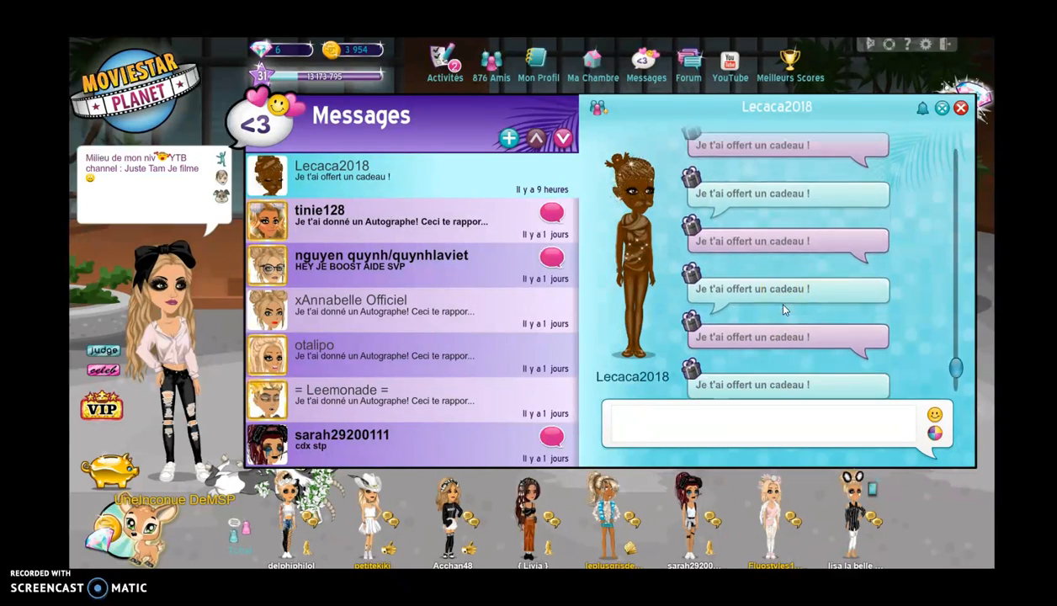
{"action": "left_click", "coordinate": [961, 109]}
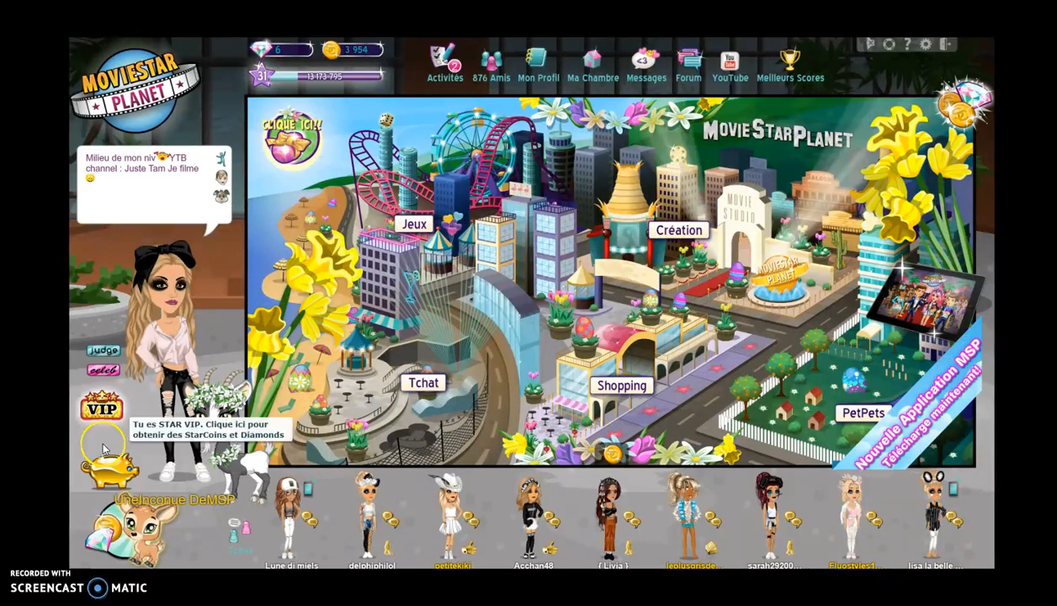
- Empty the golden VIP piggy bank with 'Vide le Cochon Tirelire' and break the pig for 336 fame stars
{"action": "left_click", "coordinate": [107, 459]}
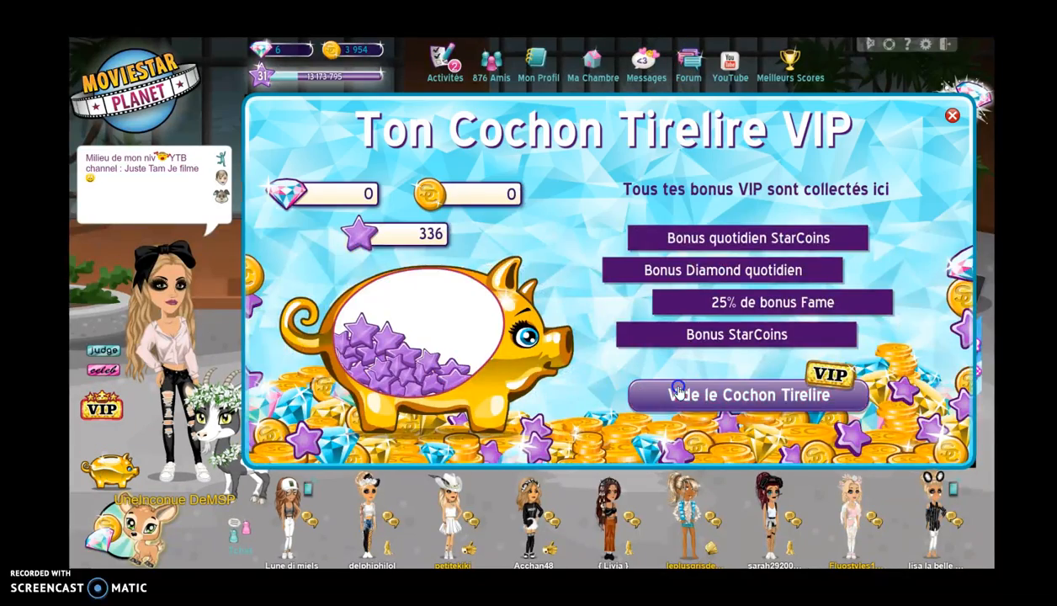
{"action": "left_click", "coordinate": [679, 392]}
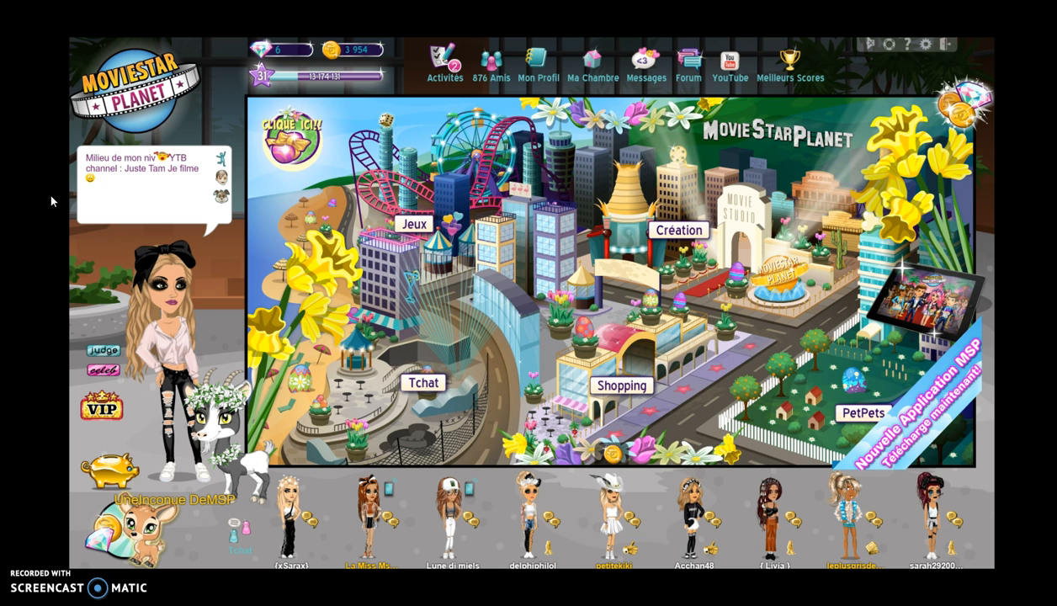
{"action": "left_click", "coordinate": [58, 194]}
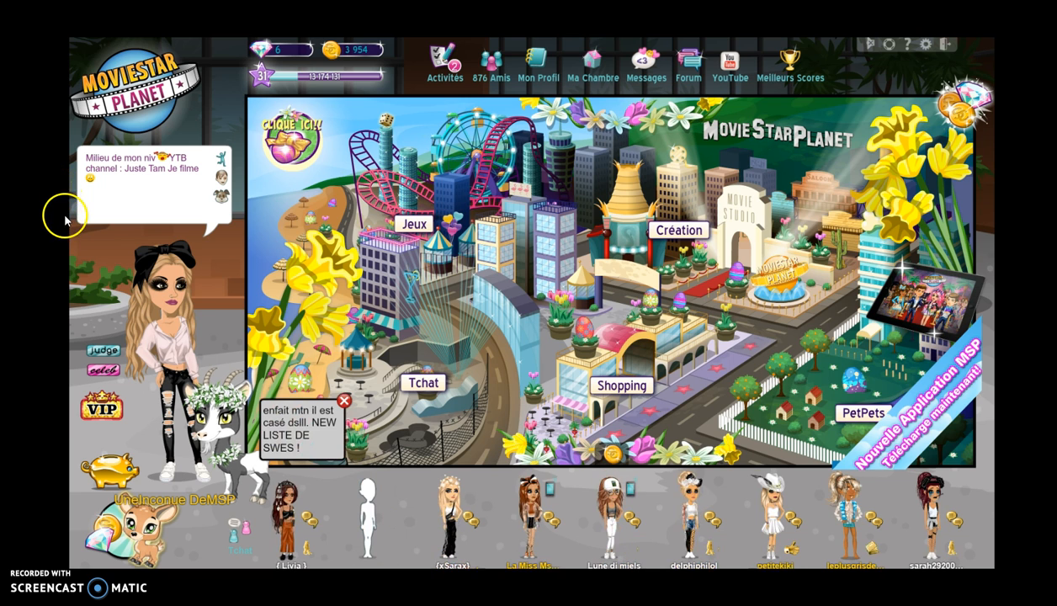